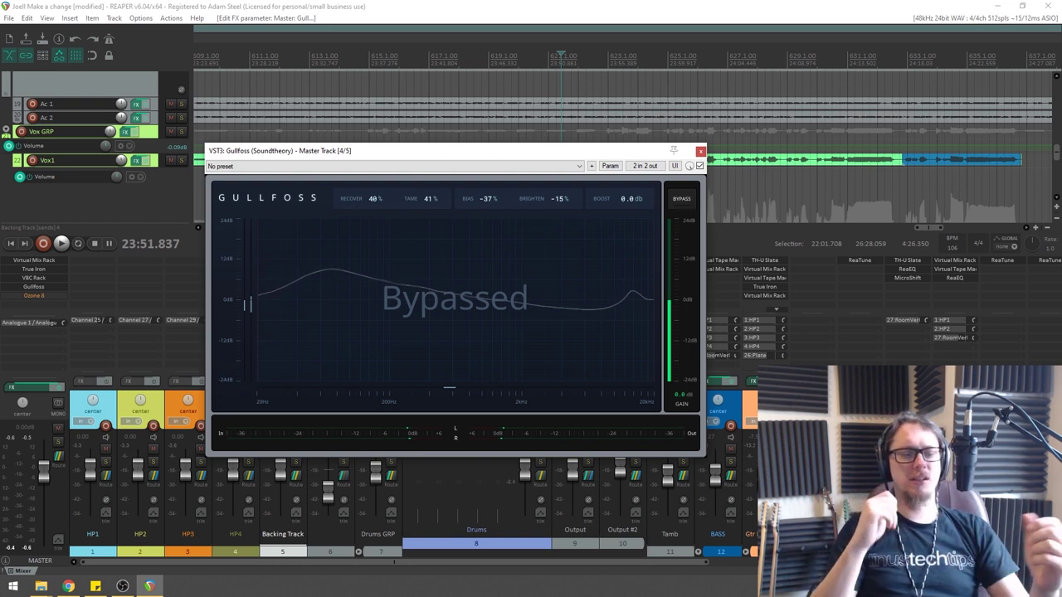
Open Vox1's Virtual Mix Rack and browse its modules, ending back on Blackbird Studio.
{"action": "left_click_drag", "start_coordinate": [384, 155], "coordinate": [287, 147]}
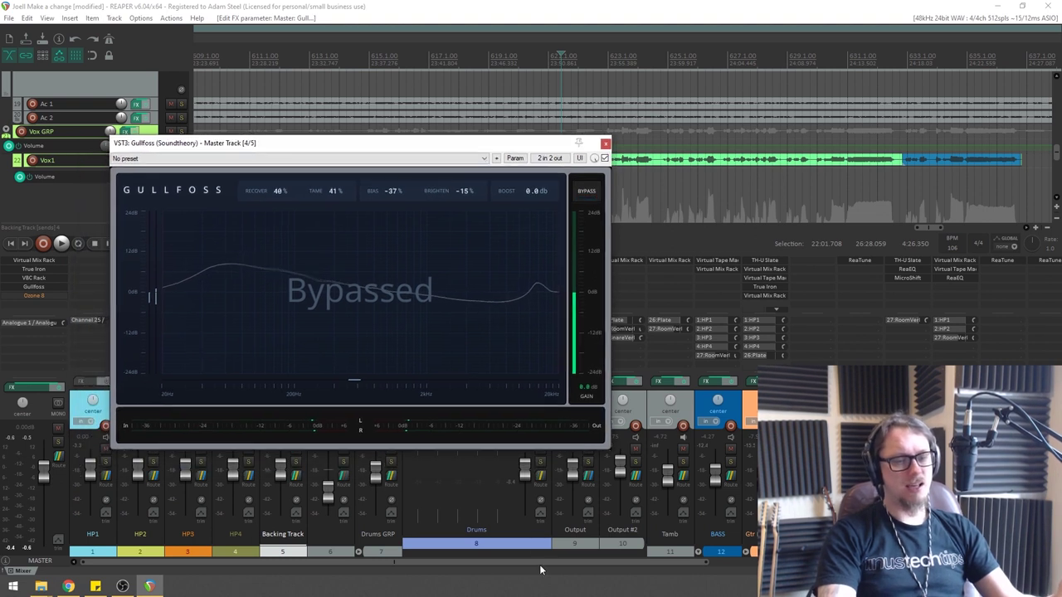
{"action": "scroll", "coordinate": [561, 571], "scroll_direction": "right", "scroll_amount": 8}
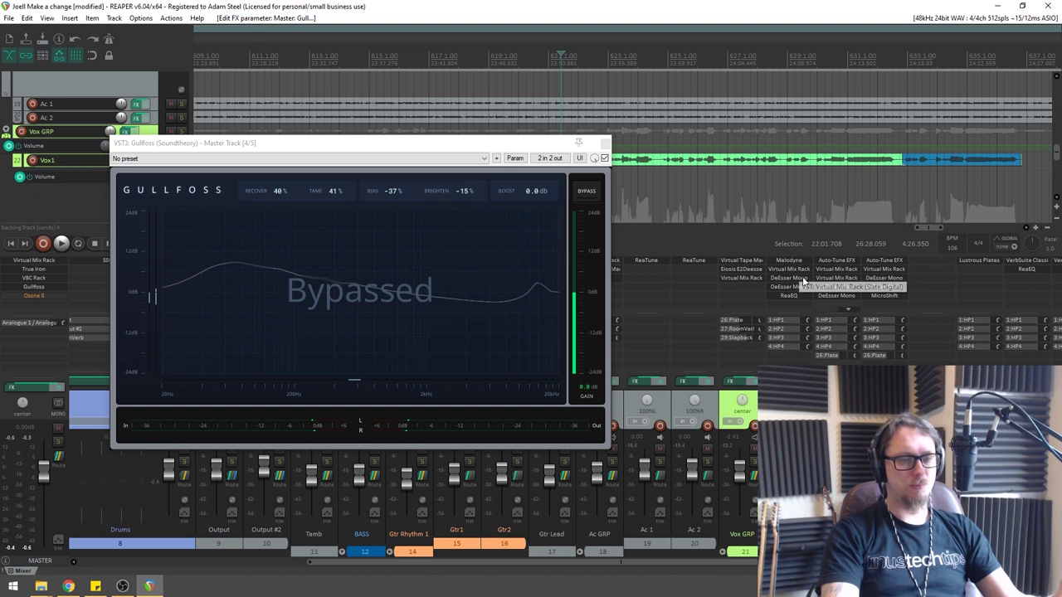
{"action": "left_click", "coordinate": [741, 280]}
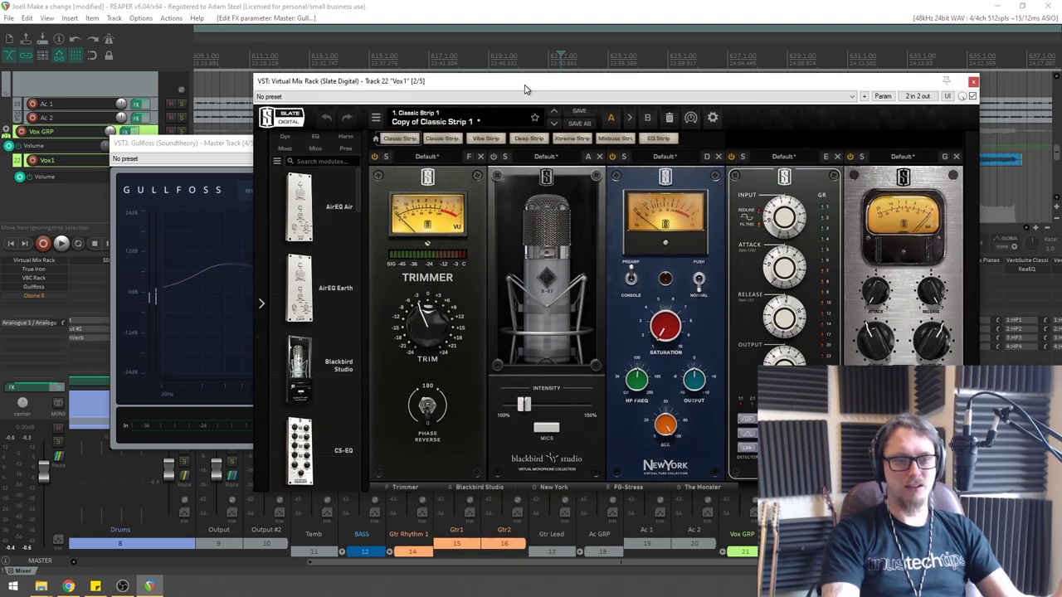
{"action": "left_click_drag", "start_coordinate": [524, 89], "coordinate": [469, 87]}
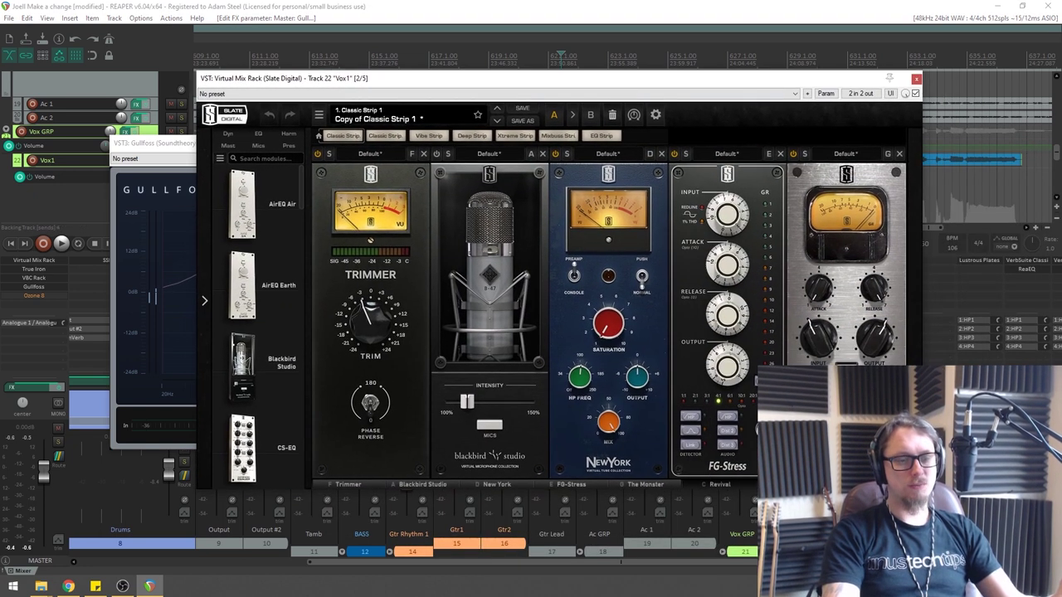
{"action": "left_click", "coordinate": [677, 485]}
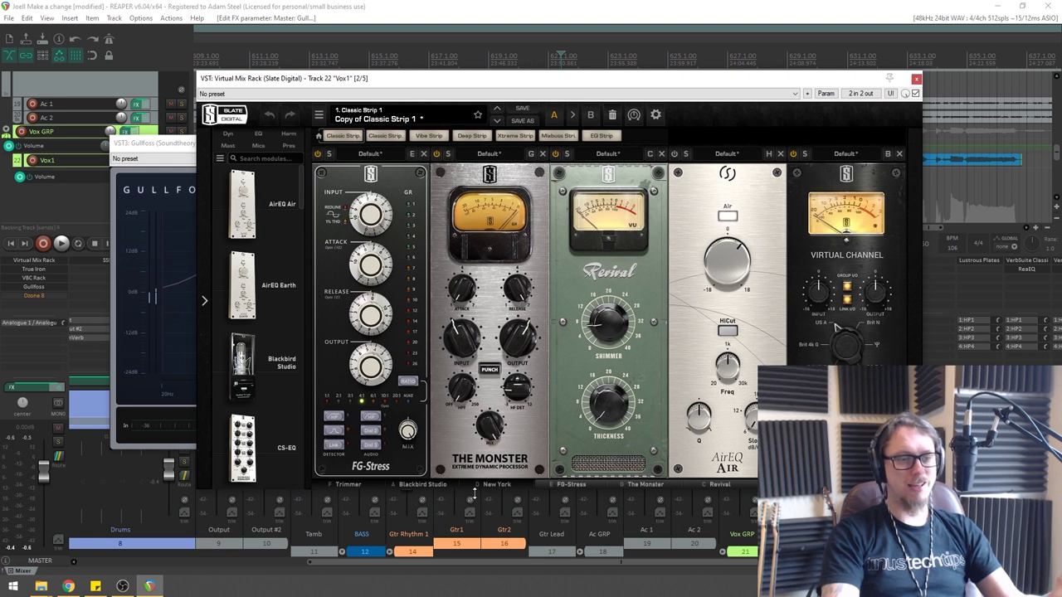
{"action": "left_click", "coordinate": [426, 484]}
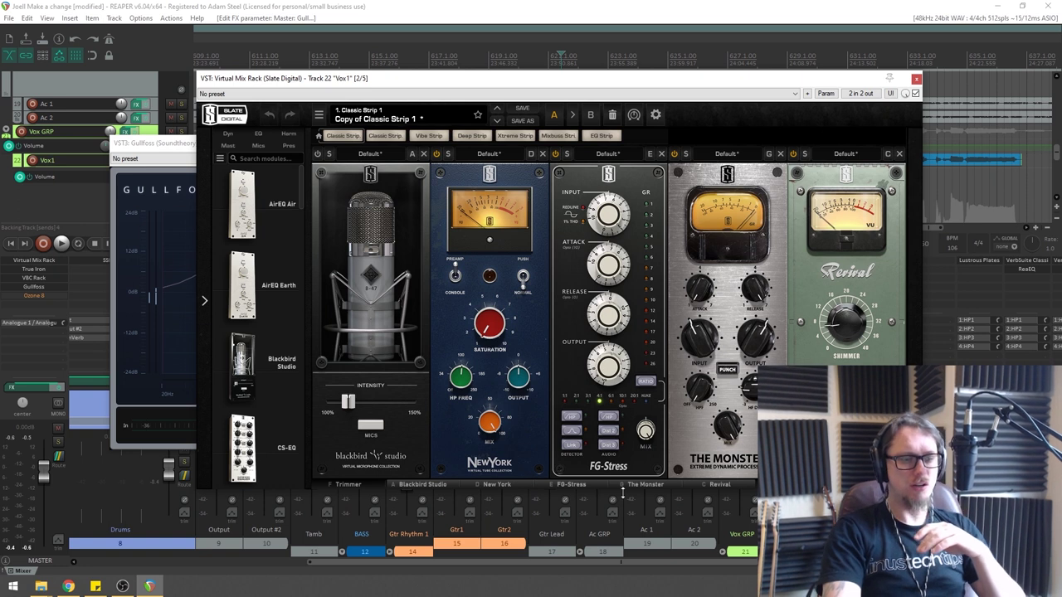
{"action": "scroll", "coordinate": [838, 328], "scroll_direction": "down", "scroll_amount": 2}
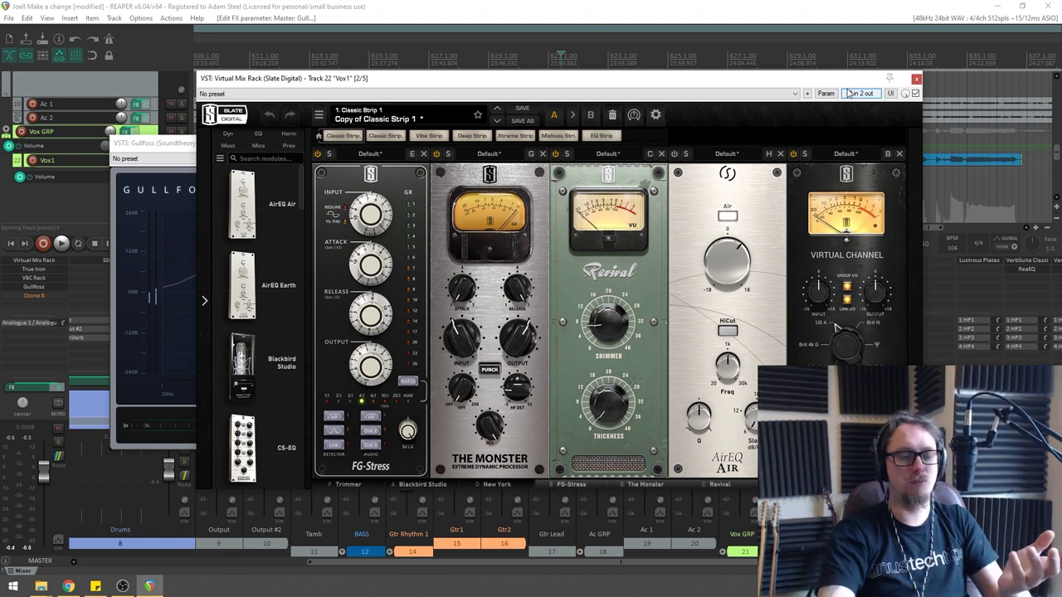
{"action": "left_click", "coordinate": [414, 484]}
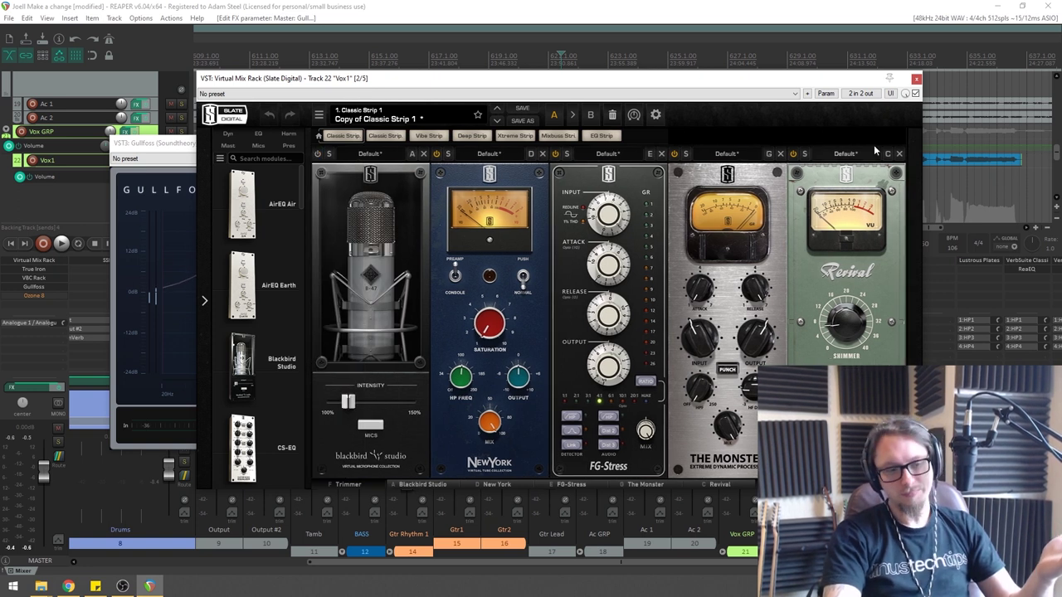
Close the Vox1 mix rack and set the play position back to 23:46.263.
{"action": "left_click_drag", "start_coordinate": [867, 80], "coordinate": [868, 89]}
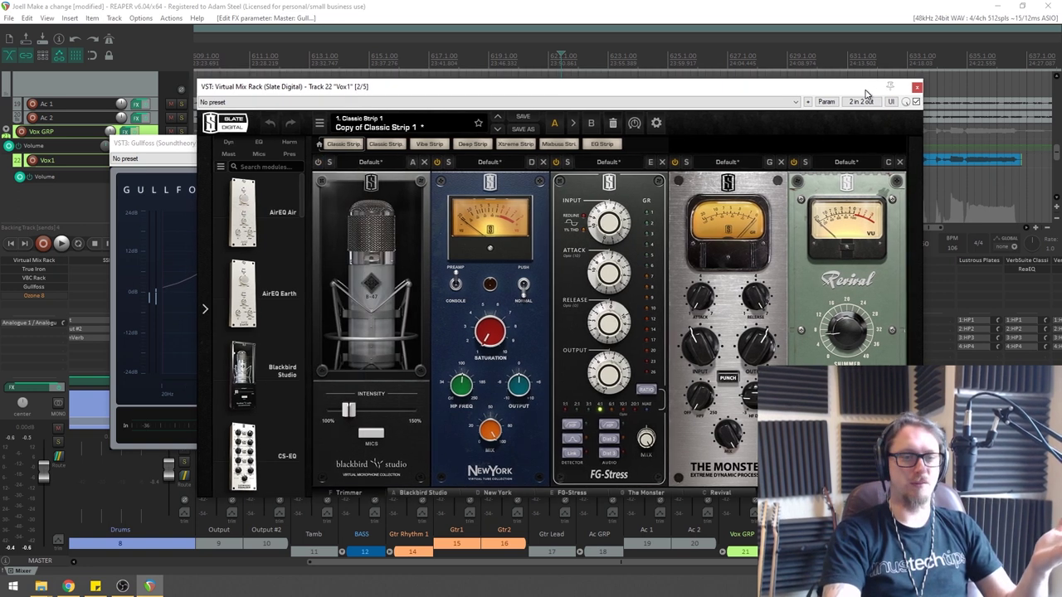
{"action": "left_click", "coordinate": [917, 88]}
{"action": "left_click_drag", "start_coordinate": [505, 149], "coordinate": [699, 239]}
{"action": "left_click", "coordinate": [488, 146]}
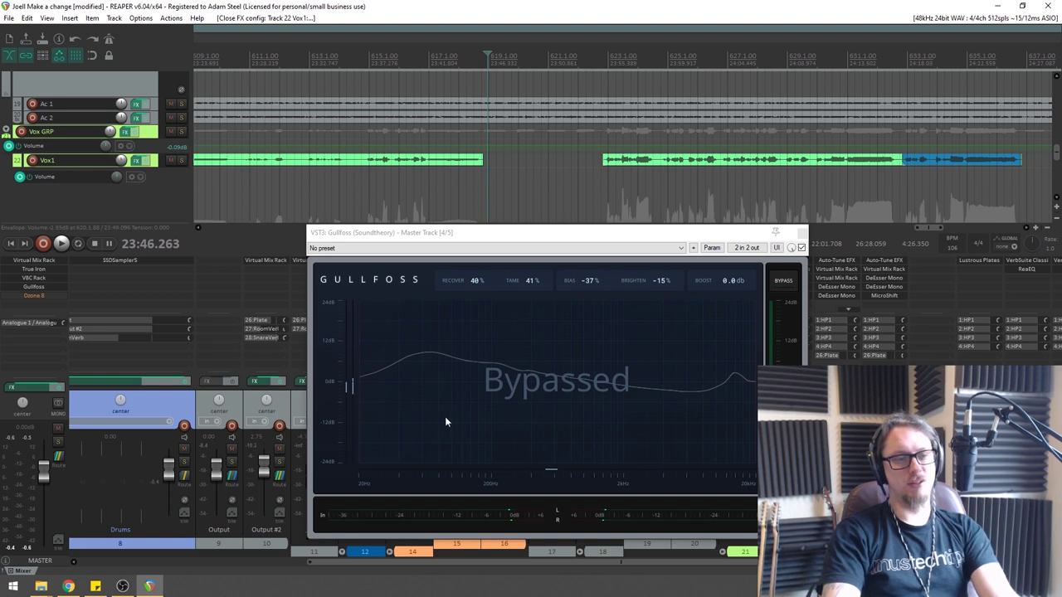
Play the mix from 23:46 with Gullfoss bypassed, stop, then play it again.
{"action": "left_click_drag", "start_coordinate": [546, 224], "coordinate": [434, 182]}
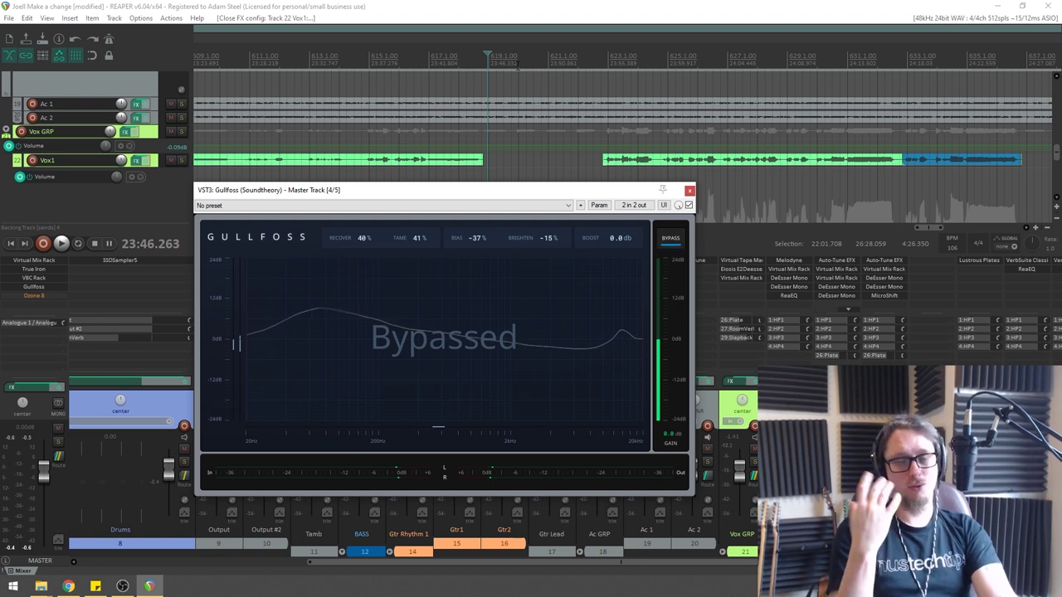
{"action": "key", "text": "space"}
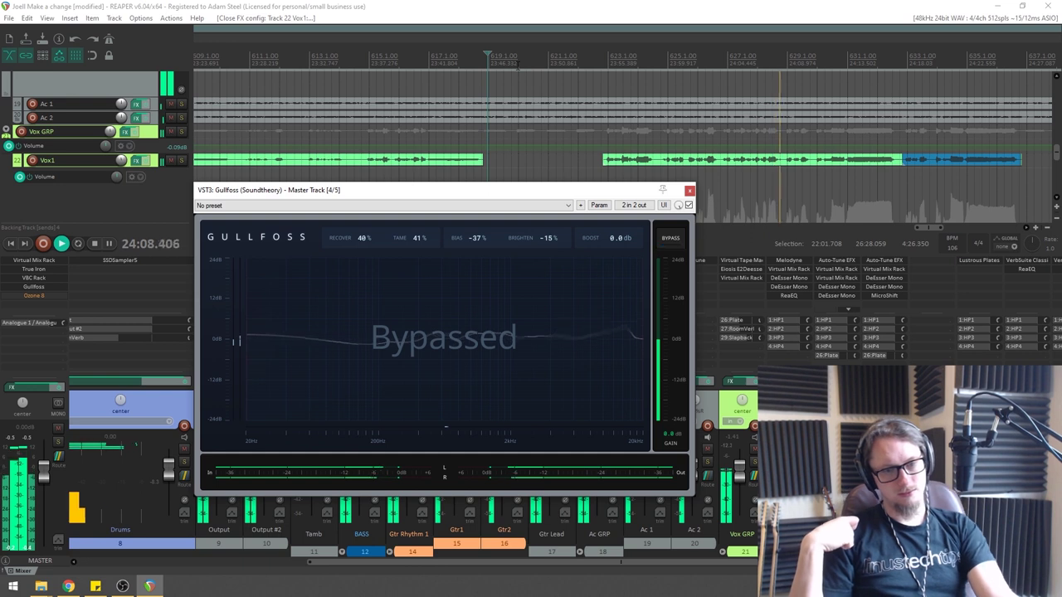
{"action": "key", "text": "space"}
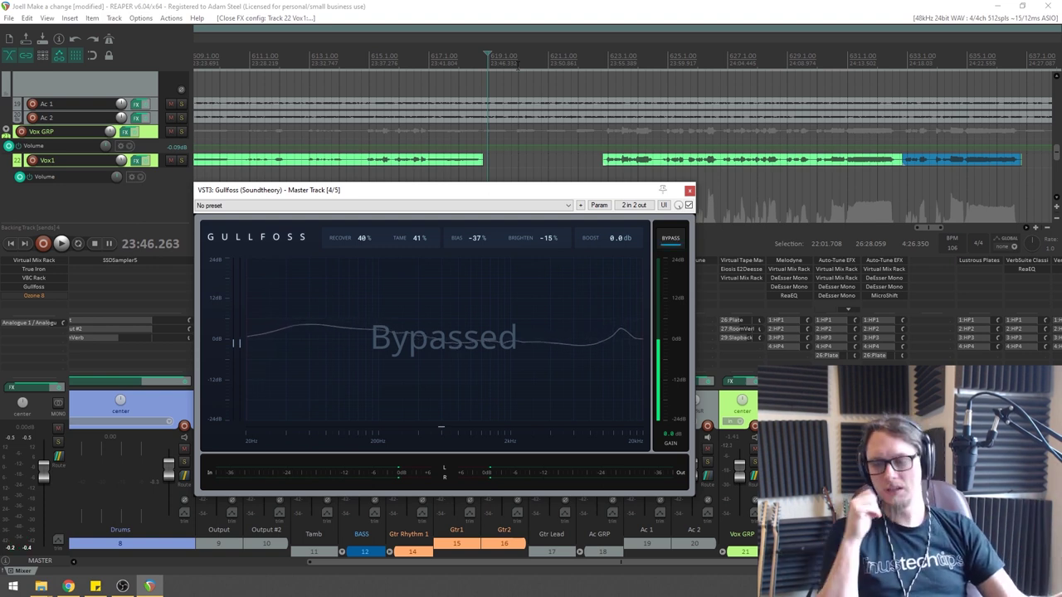
{"action": "mouse_move", "coordinate": [583, 197]}
{"action": "left_mouse_down"}
{"action": "mouse_move", "coordinate": [484, 184]}
{"action": "mouse_move", "coordinate": [583, 185]}
{"action": "mouse_move", "coordinate": [610, 267]}
{"action": "mouse_move", "coordinate": [566, 178]}
{"action": "mouse_move", "coordinate": [578, 209]}
{"action": "left_mouse_up"}
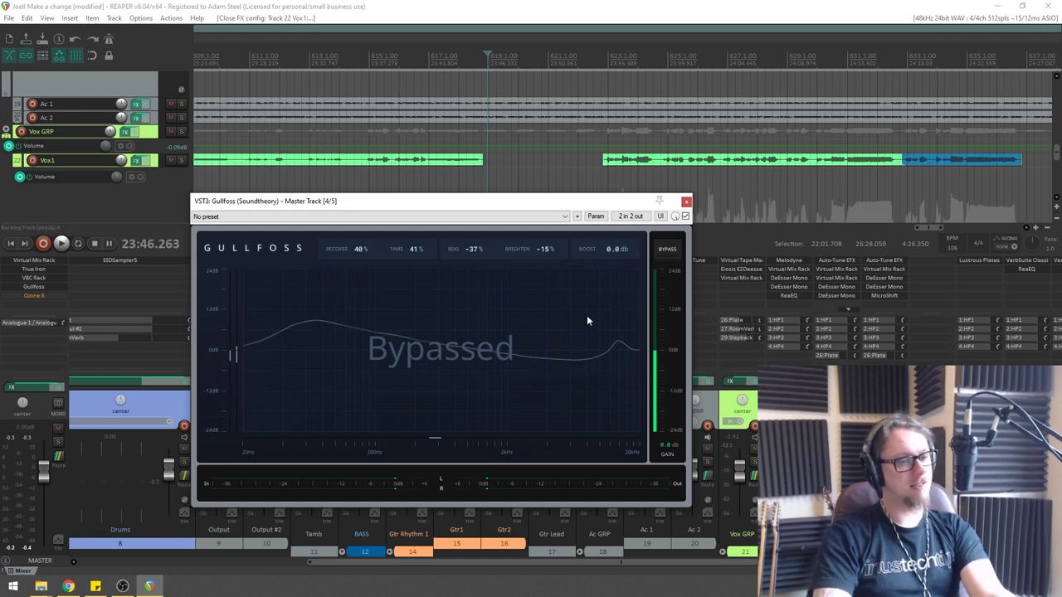
{"action": "key", "text": "space"}
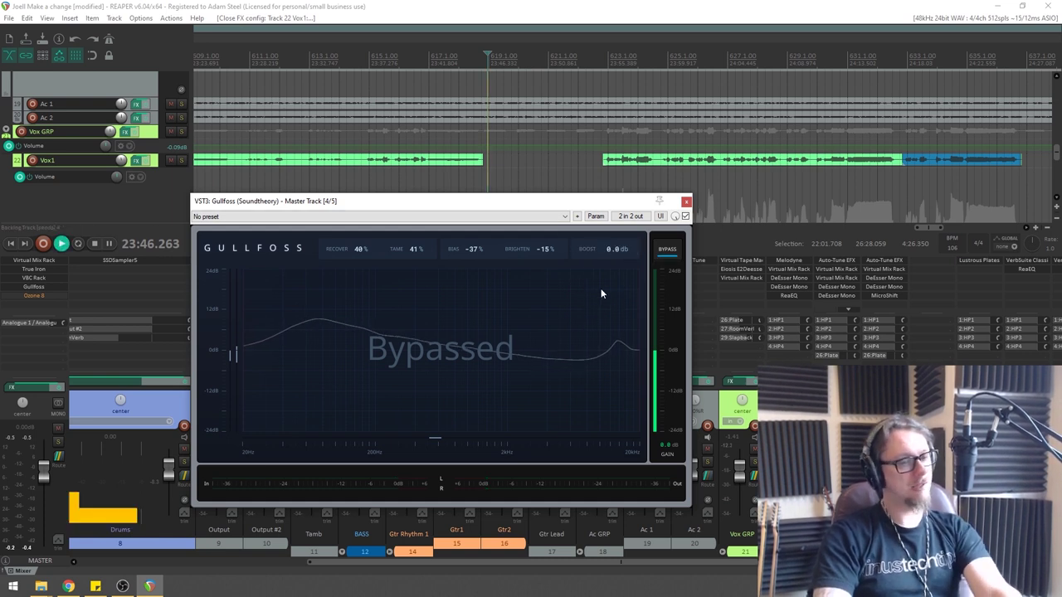
Un-bypass Gullfoss on the master, listen to the processed mix, then stop playback.
{"action": "left_click", "coordinate": [669, 252]}
{"action": "left_click_drag", "start_coordinate": [526, 205], "coordinate": [537, 200]}
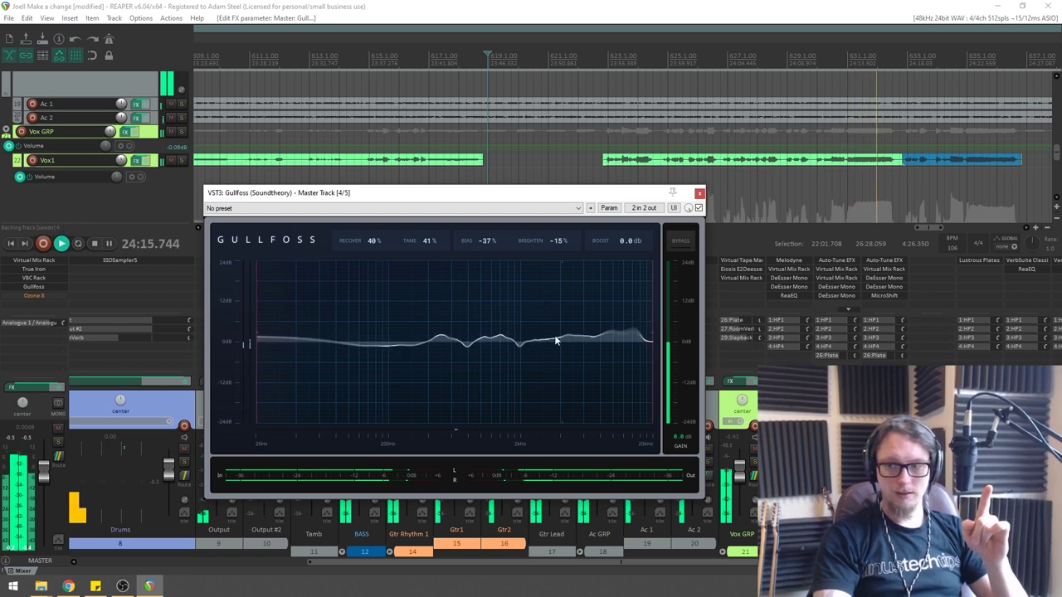
{"action": "key", "text": "space"}
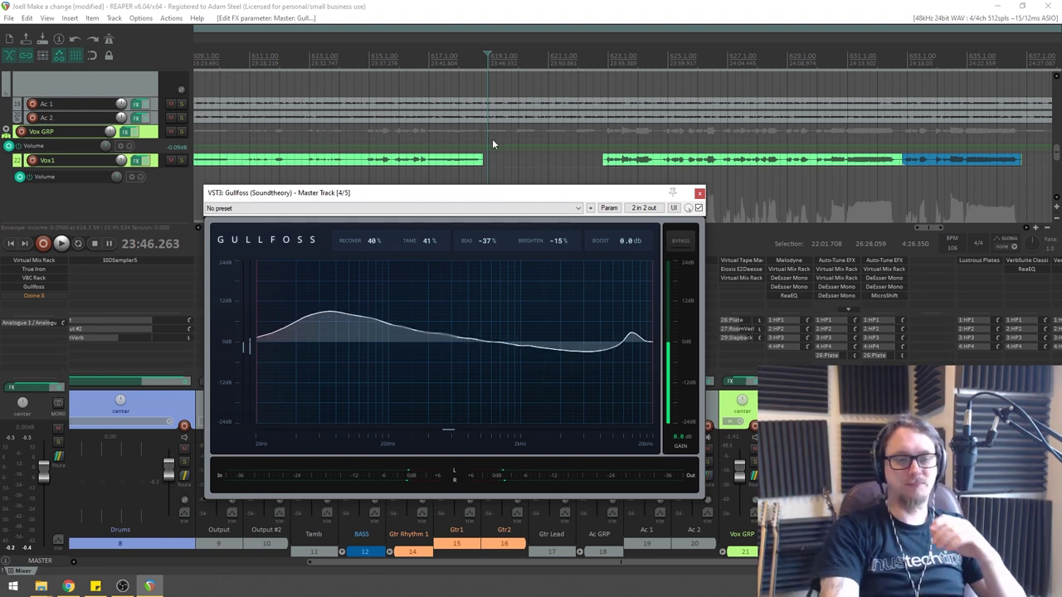
Lower Gullfoss Recover from 40% to 0%, leaving Tame at 41%.
{"action": "left_click_drag", "start_coordinate": [525, 196], "coordinate": [512, 201]}
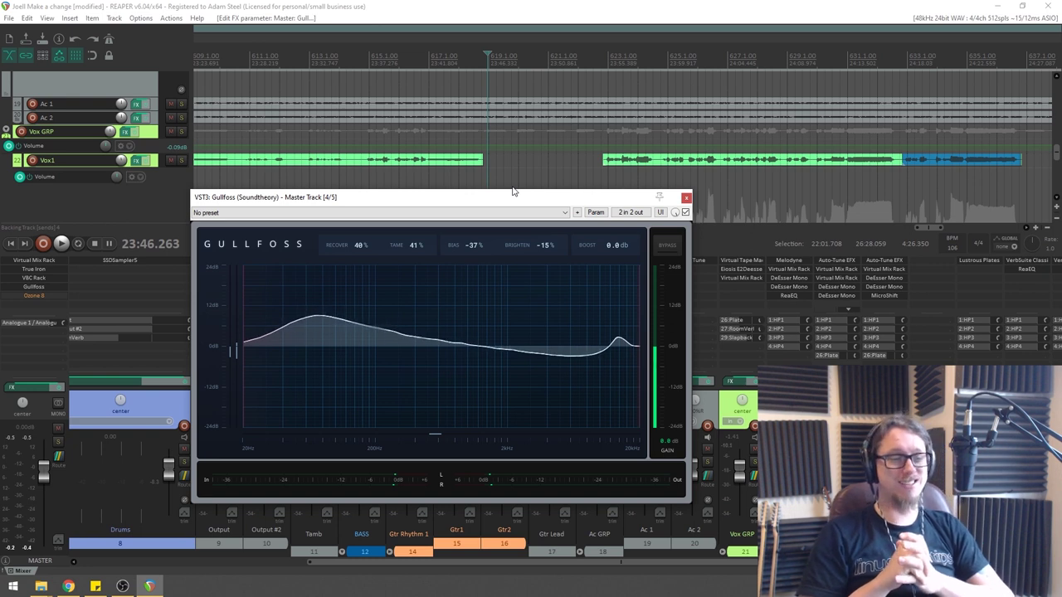
{"action": "left_click_drag", "start_coordinate": [512, 192], "coordinate": [559, 191]}
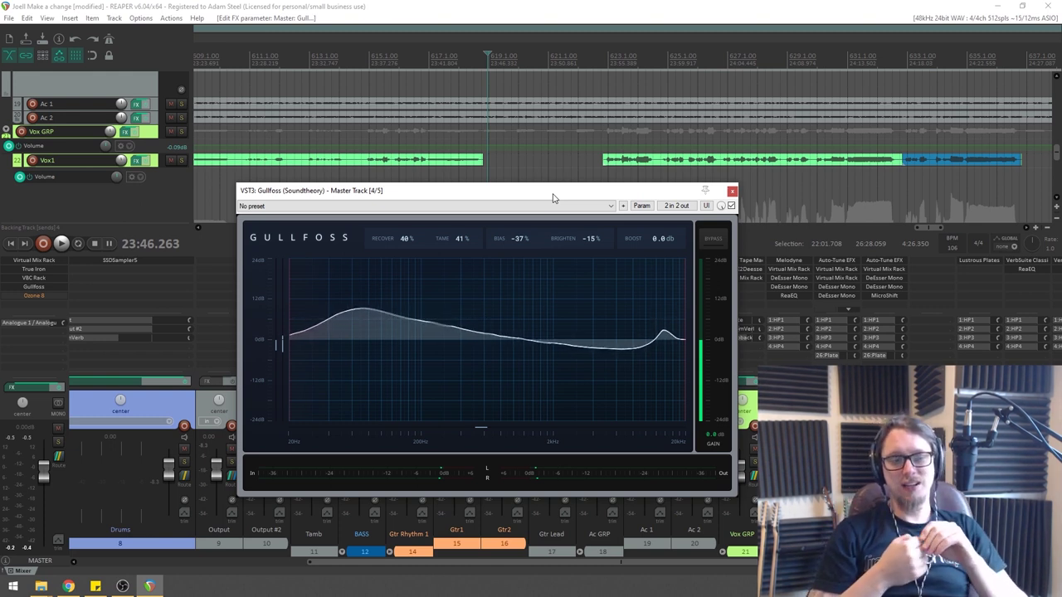
{"action": "left_click_drag", "start_coordinate": [389, 240], "coordinate": [404, 290]}
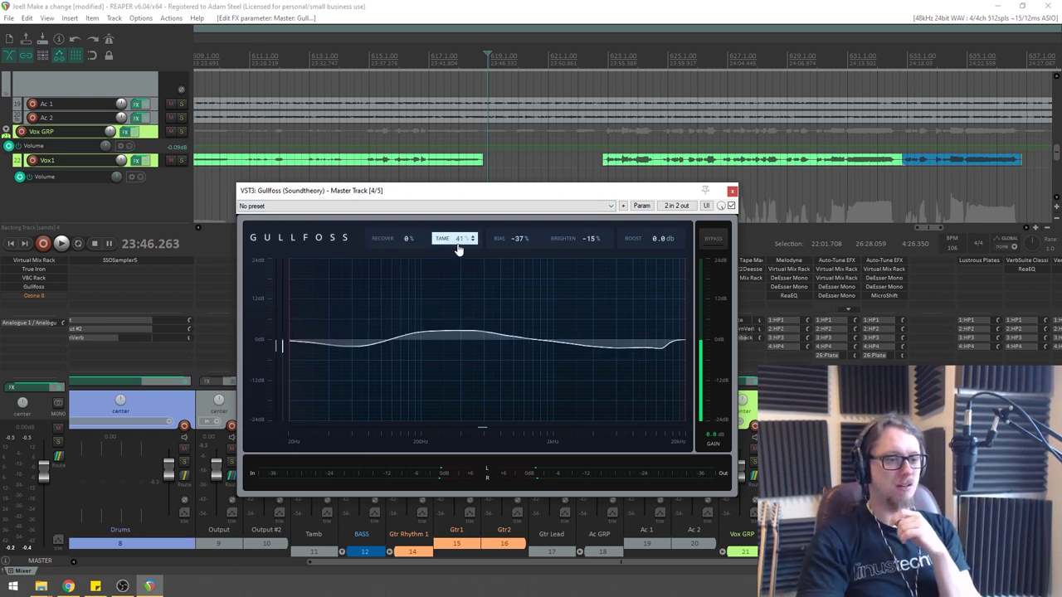
Drop Tame from 41% to 0% so all controls read 0%, and play the flat-curve mix.
{"action": "left_click_drag", "start_coordinate": [459, 249], "coordinate": [451, 322]}
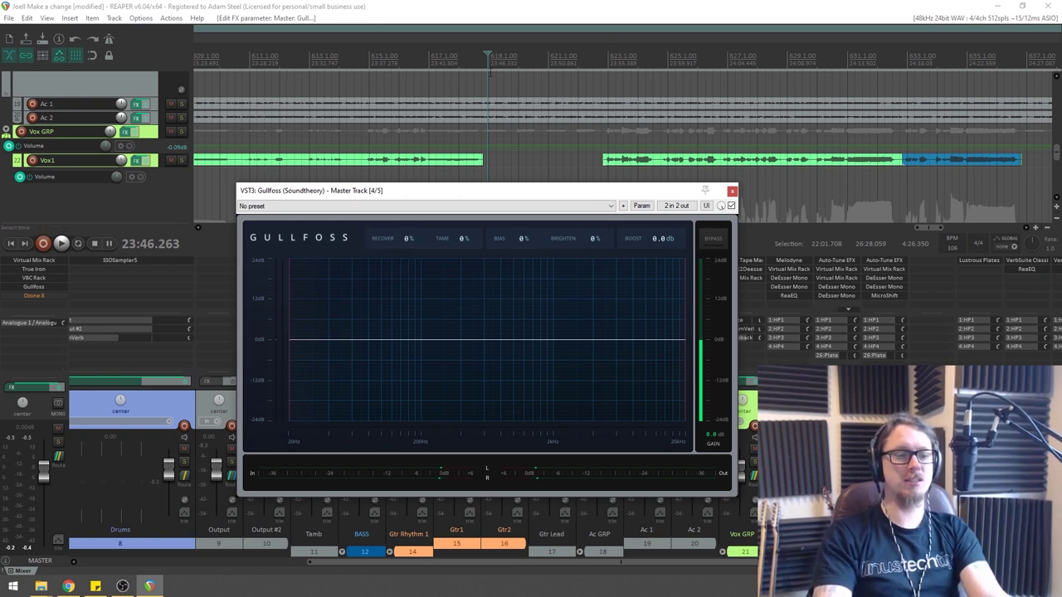
{"action": "scroll", "coordinate": [560, 138], "scroll_direction": "down", "scroll_amount": 1}
{"action": "key", "text": "space"}
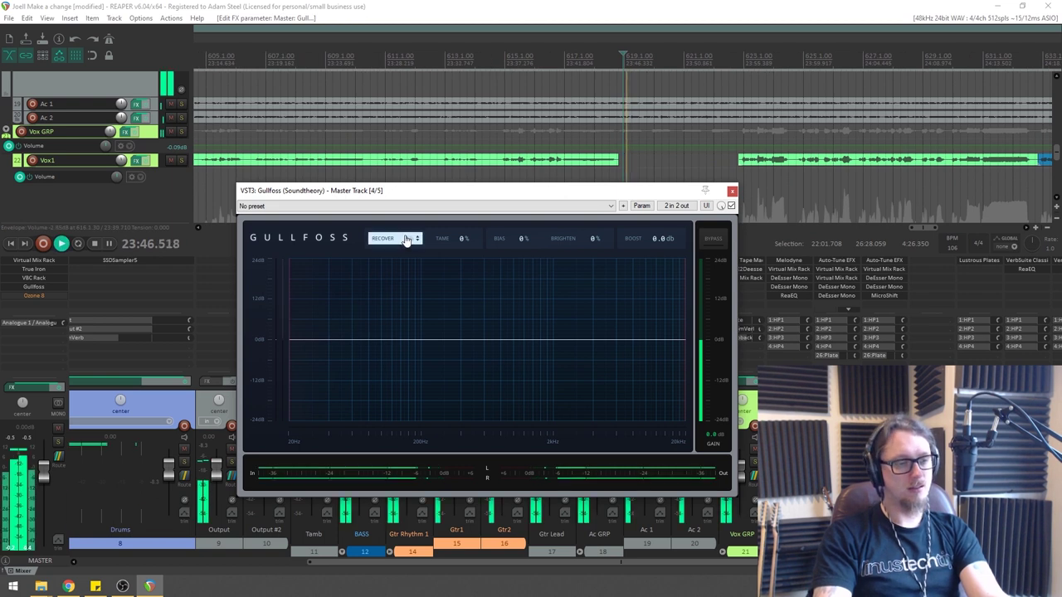
Push Recover up, then settle it at 99% while replaying from 23:46.
{"action": "left_click_drag", "start_coordinate": [408, 238], "coordinate": [443, 6]}
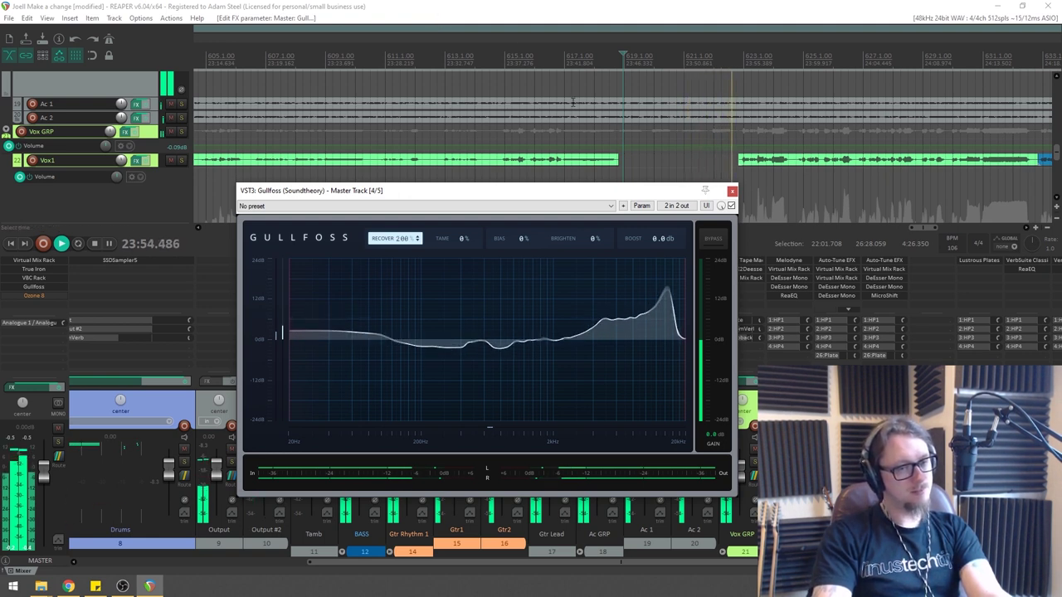
{"action": "key", "text": "space"}
{"action": "key", "text": "space"}
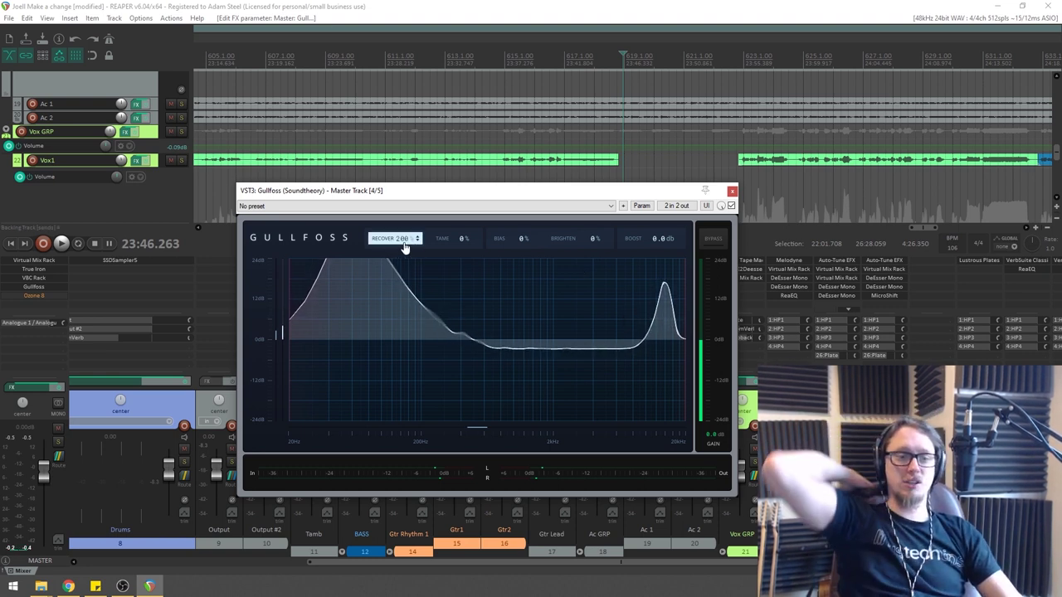
{"action": "left_click_drag", "start_coordinate": [405, 249], "coordinate": [396, 356]}
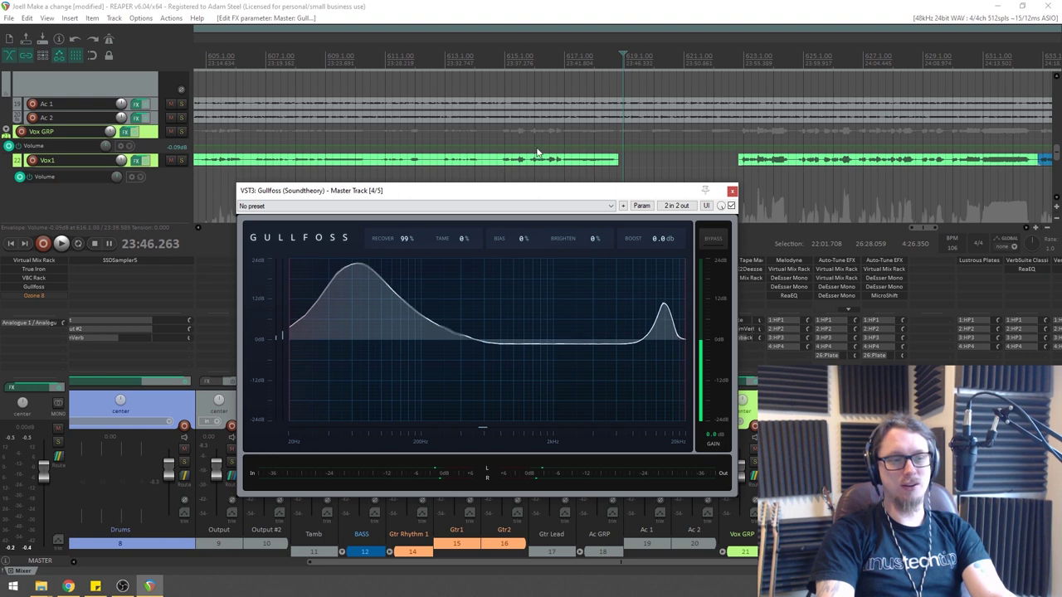
{"action": "key", "text": "space"}
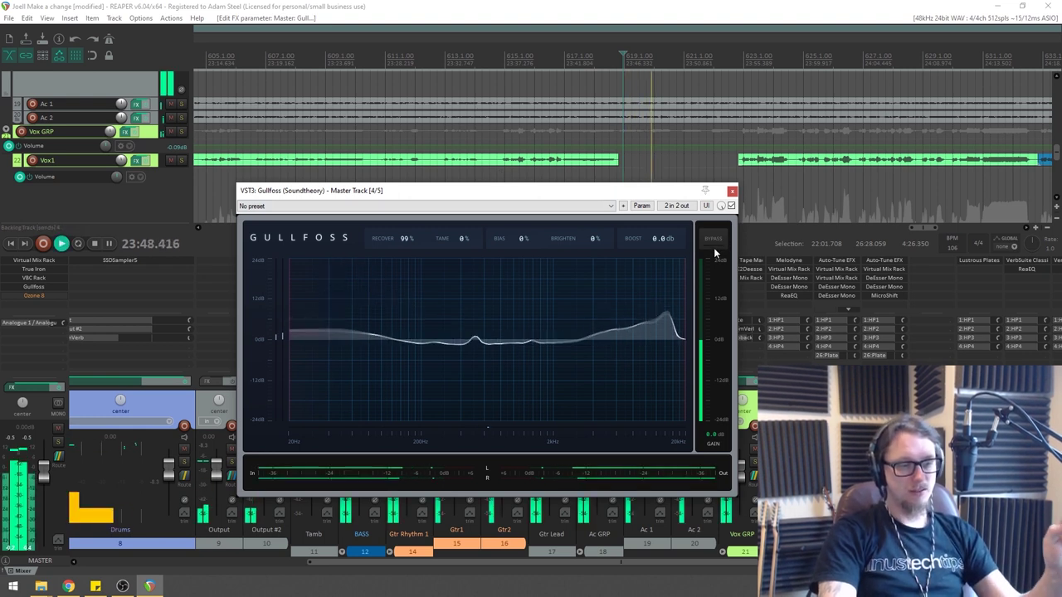
Compare Gullfoss bypassed versus active, replay, and bring Recover back down to 0%.
{"action": "left_click", "coordinate": [716, 243]}
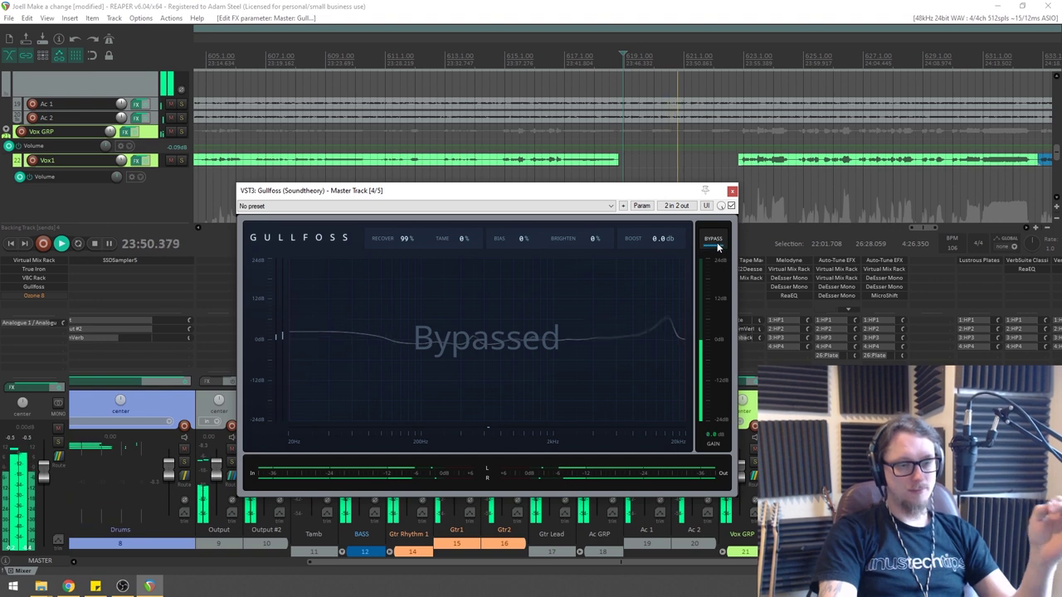
{"action": "left_click", "coordinate": [719, 245]}
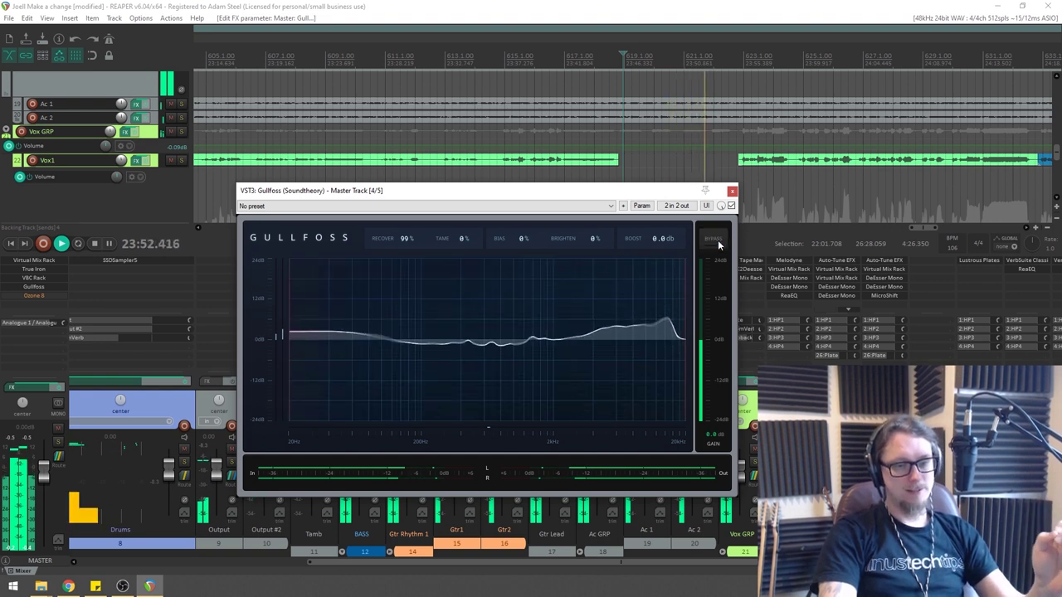
{"action": "key", "text": "space"}
{"action": "key", "text": "space"}
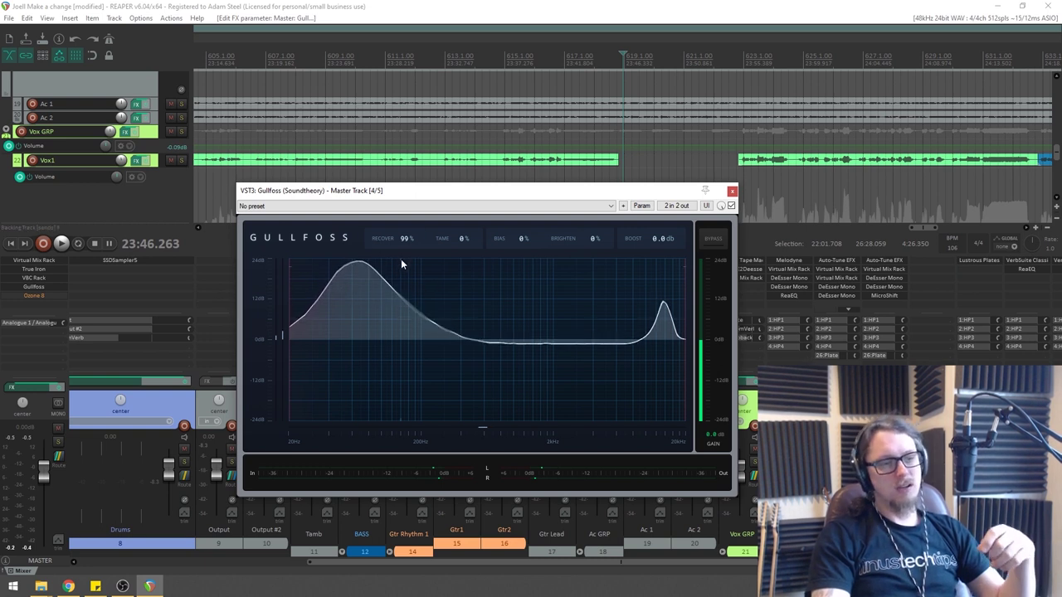
{"action": "left_click_drag", "start_coordinate": [407, 242], "coordinate": [411, 358]}
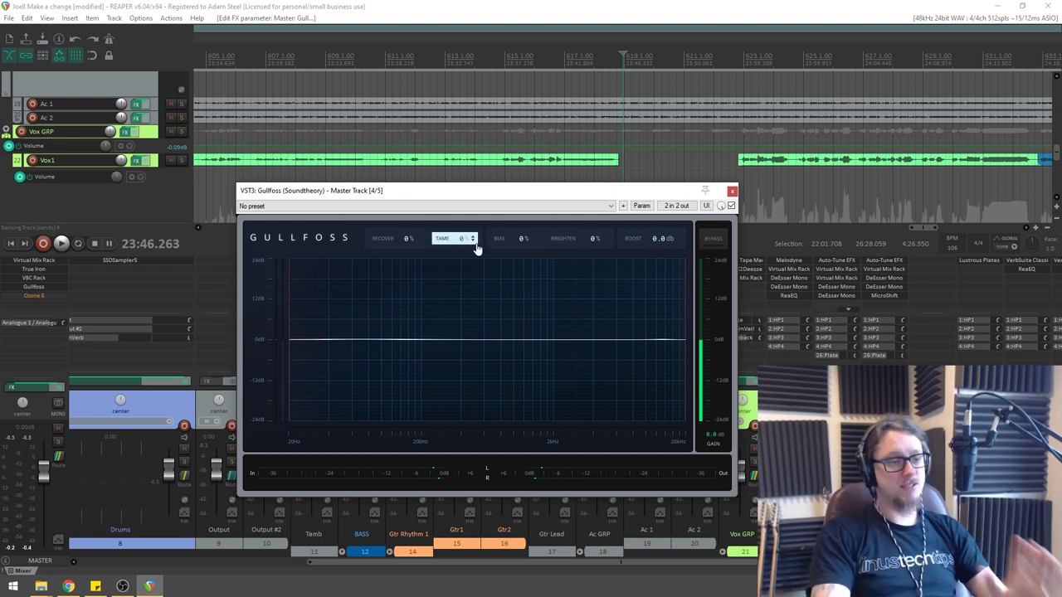
Nudge the Gullfoss window slightly down and to the right.
{"action": "left_click_drag", "start_coordinate": [461, 195], "coordinate": [466, 212]}
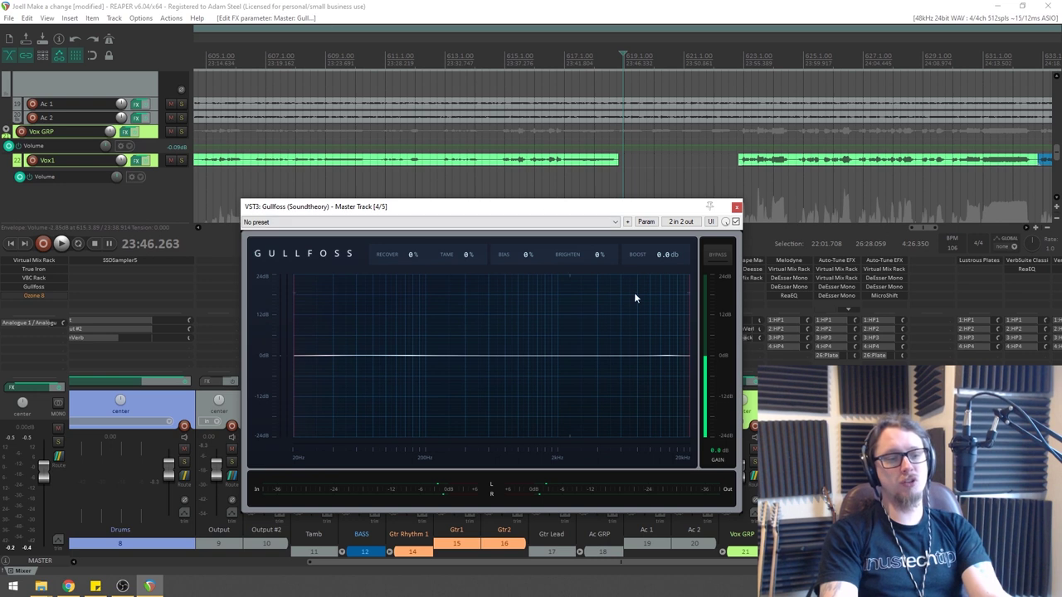
{"action": "scroll", "coordinate": [764, 141], "scroll_direction": "up", "scroll_amount": 2}
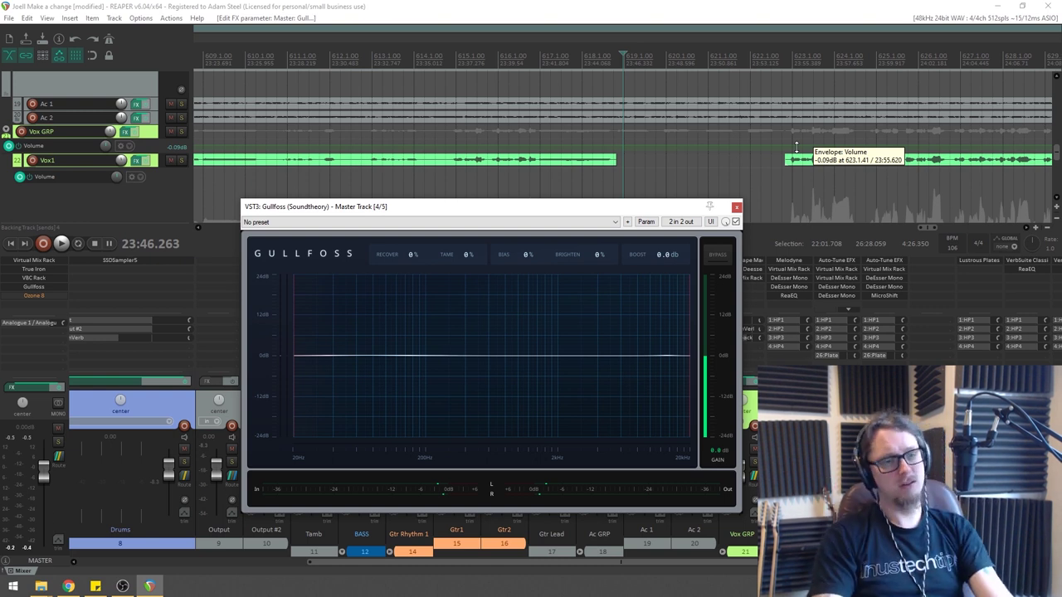
Raise Gullfoss Tame to 200% while the mix plays, then stop playback.
{"action": "key", "text": "space"}
{"action": "left_click_drag", "start_coordinate": [471, 258], "coordinate": [602, 199]}
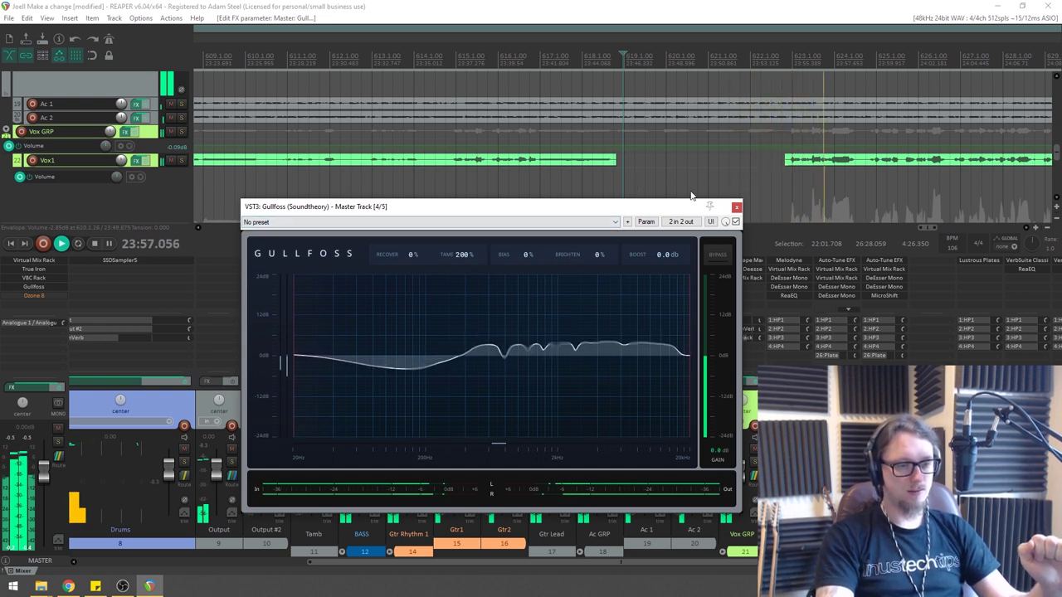
{"action": "scroll", "coordinate": [752, 170], "scroll_direction": "down", "scroll_amount": 1}
{"action": "scroll", "coordinate": [643, 169], "scroll_direction": "down", "scroll_amount": 1}
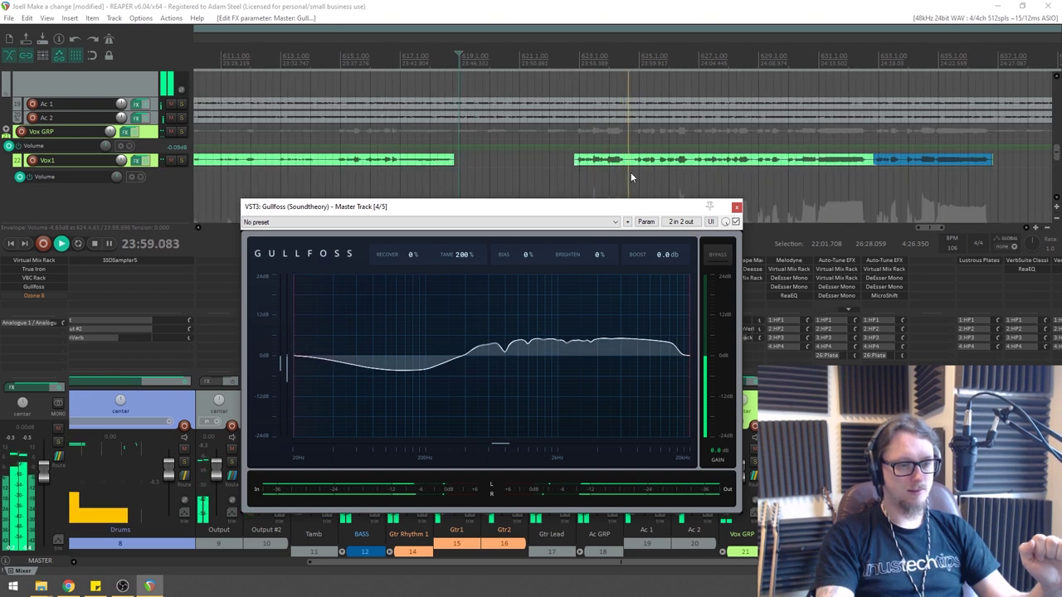
{"action": "scroll", "coordinate": [629, 172], "scroll_direction": "up", "scroll_amount": 2}
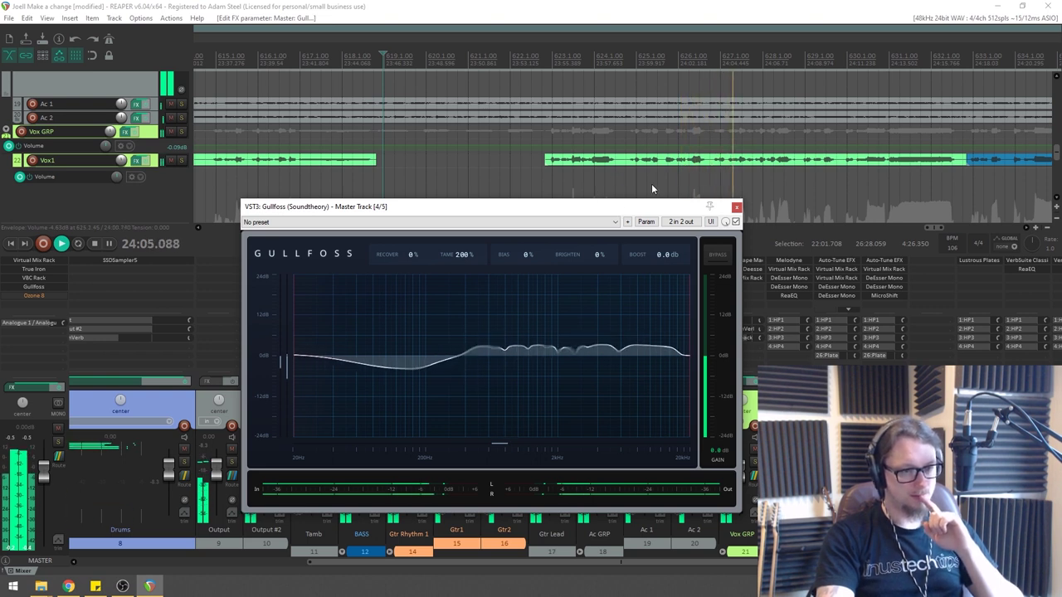
{"action": "scroll", "coordinate": [701, 172], "scroll_direction": "down", "scroll_amount": 2}
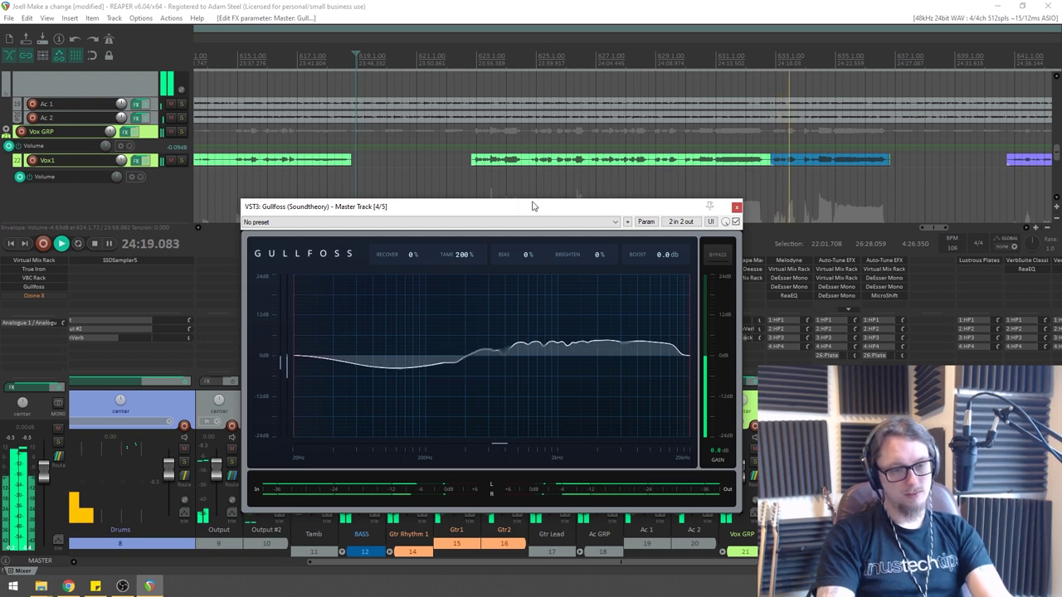
{"action": "key", "text": "space"}
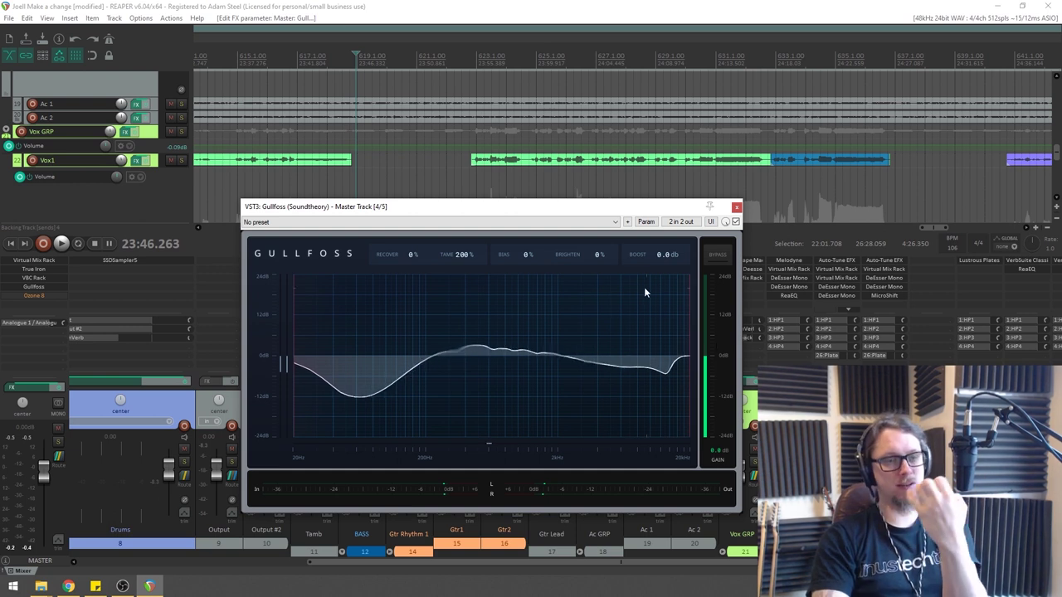
Reset Tame to 0%, then raise Recover and Tame alternately until each reads 100%.
{"action": "left_click_drag", "start_coordinate": [464, 259], "coordinate": [465, 491]}
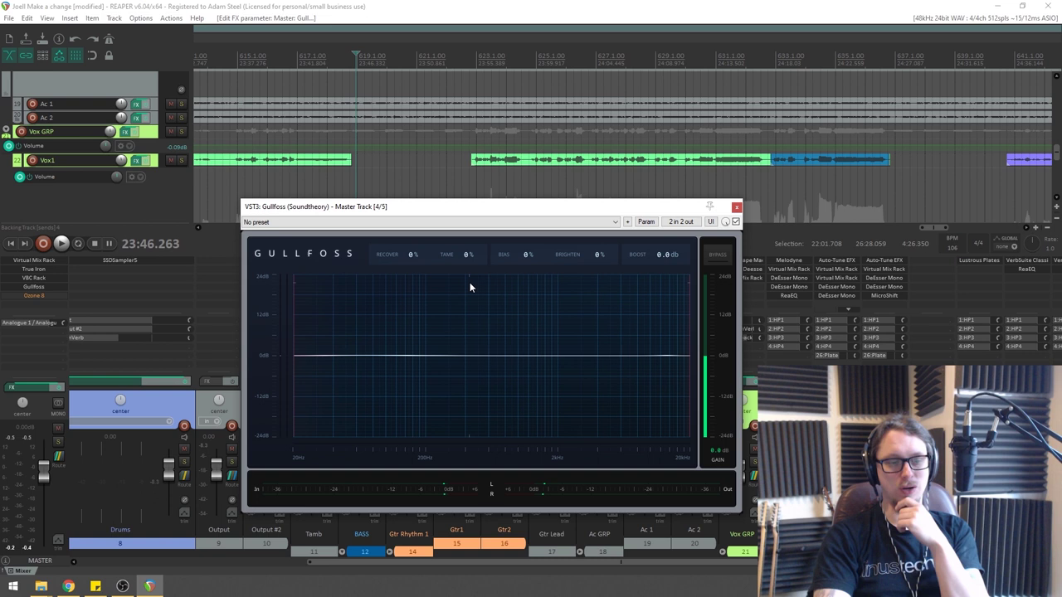
{"action": "scroll", "coordinate": [418, 191], "scroll_direction": "left", "scroll_amount": 3}
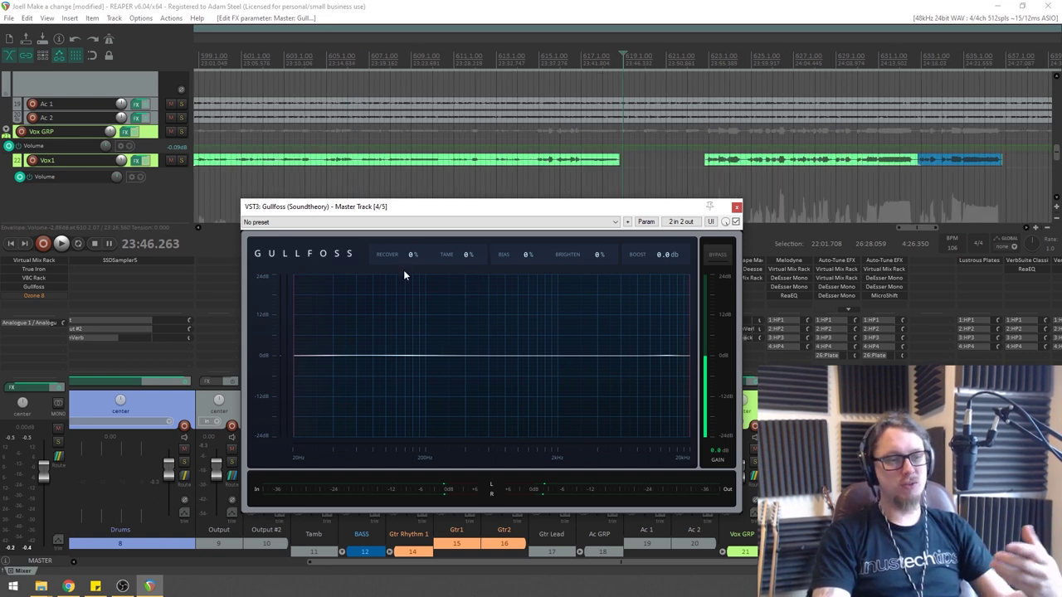
{"action": "left_click_drag", "start_coordinate": [410, 261], "coordinate": [471, 216]}
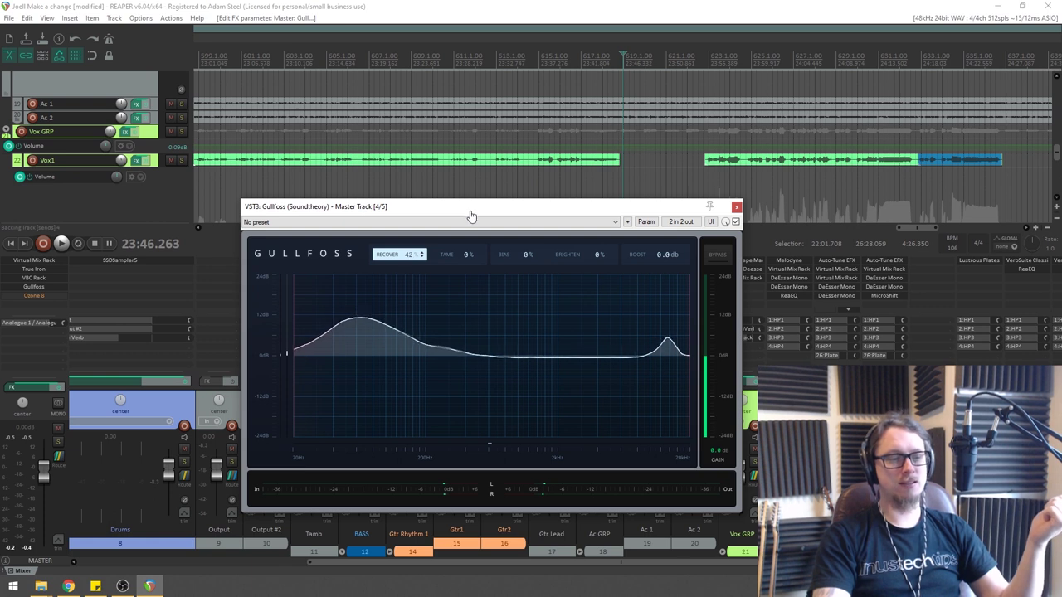
{"action": "left_click_drag", "start_coordinate": [461, 255], "coordinate": [494, 215]}
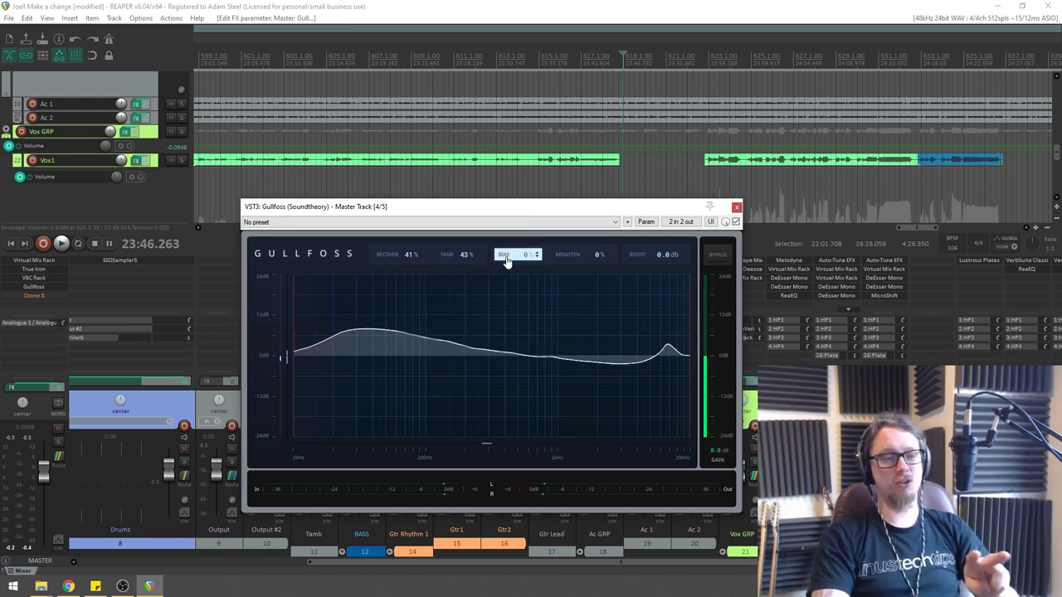
{"action": "left_click_drag", "start_coordinate": [461, 255], "coordinate": [509, 199]}
{"action": "left_click_drag", "start_coordinate": [400, 255], "coordinate": [478, 199]}
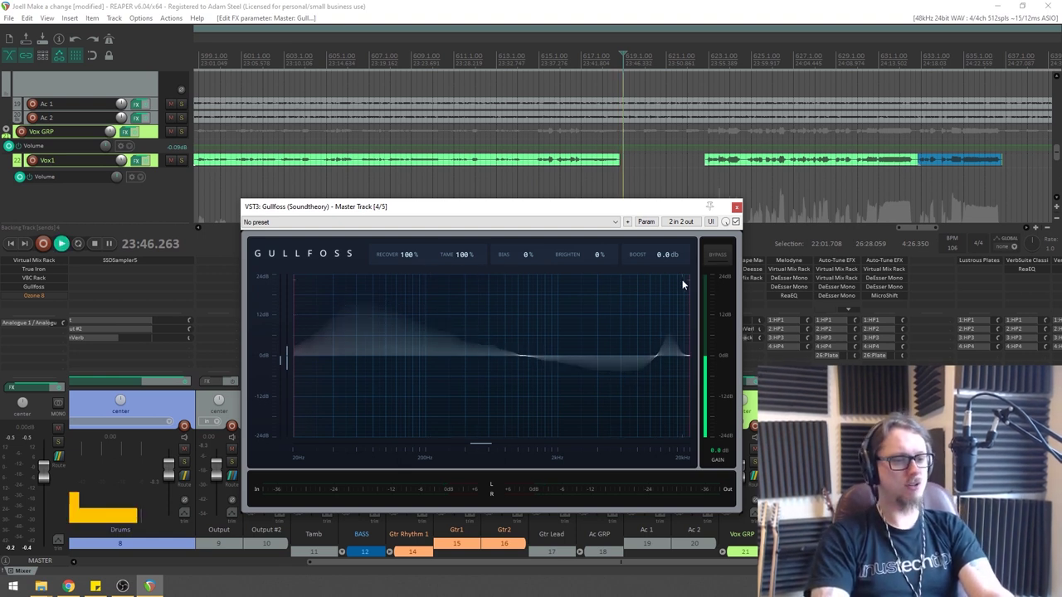
{"action": "key", "text": "space"}
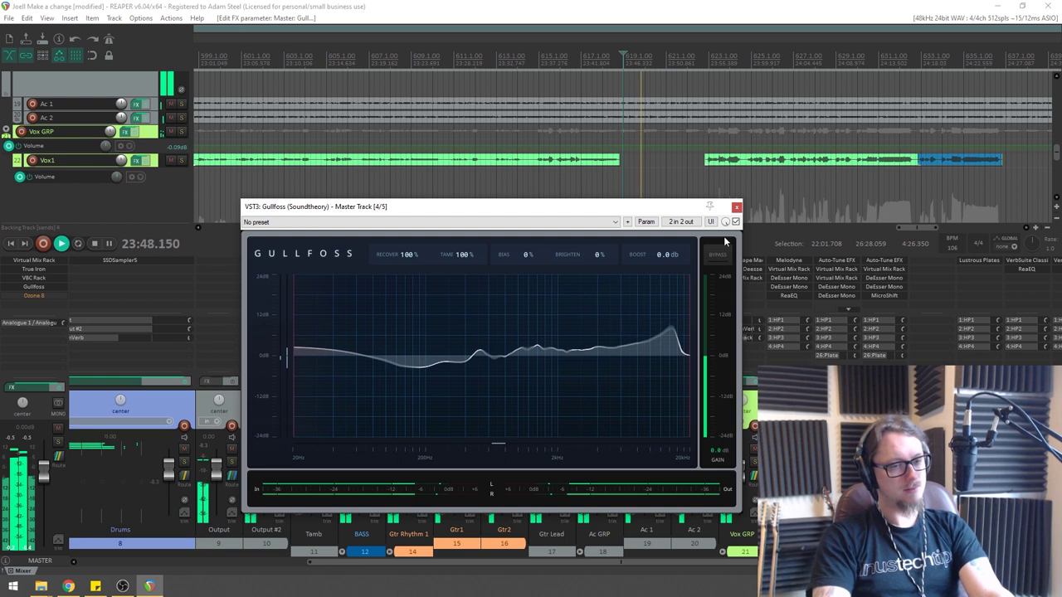
{"action": "left_click", "coordinate": [719, 256]}
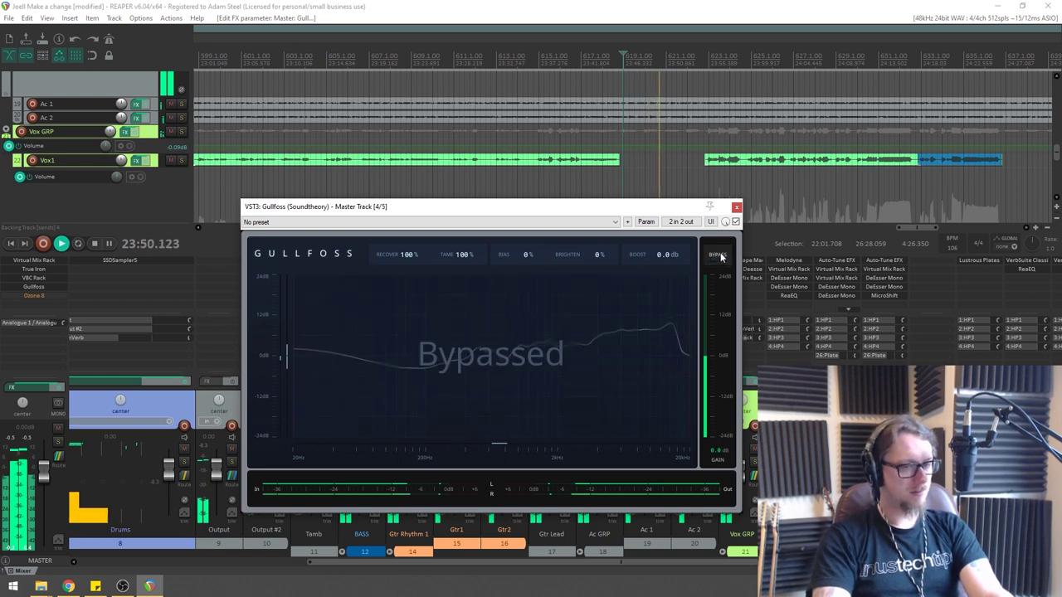
{"action": "left_click", "coordinate": [719, 256]}
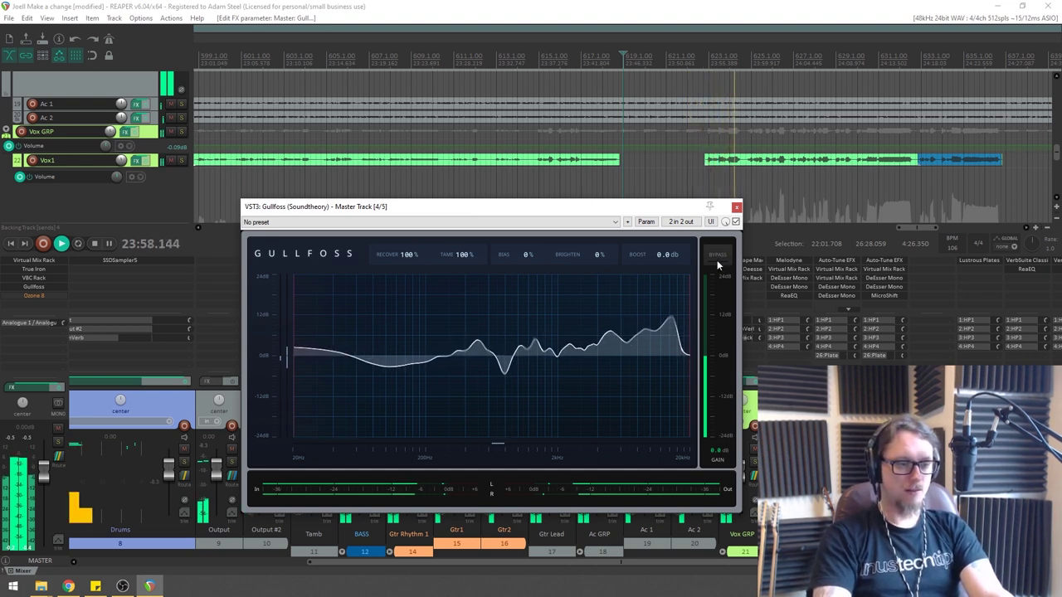
{"action": "left_click", "coordinate": [718, 261]}
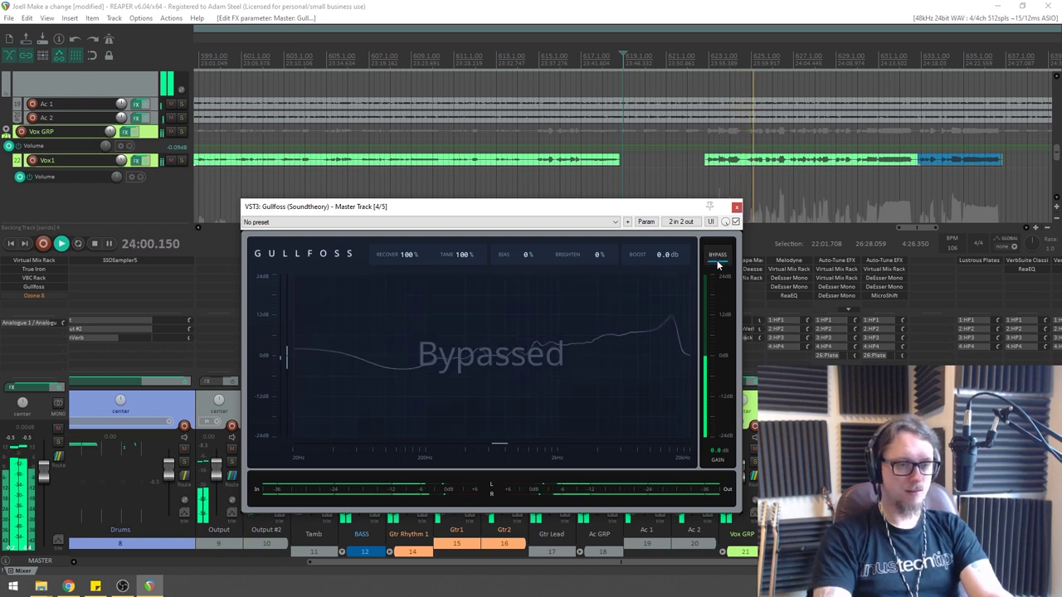
{"action": "left_click", "coordinate": [719, 262]}
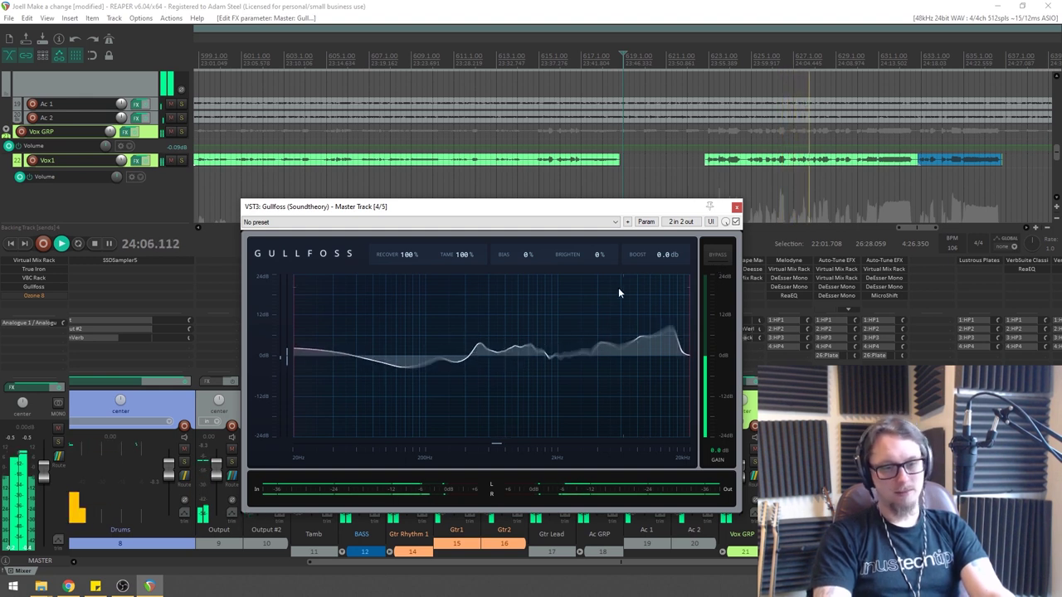
{"action": "key", "text": "space"}
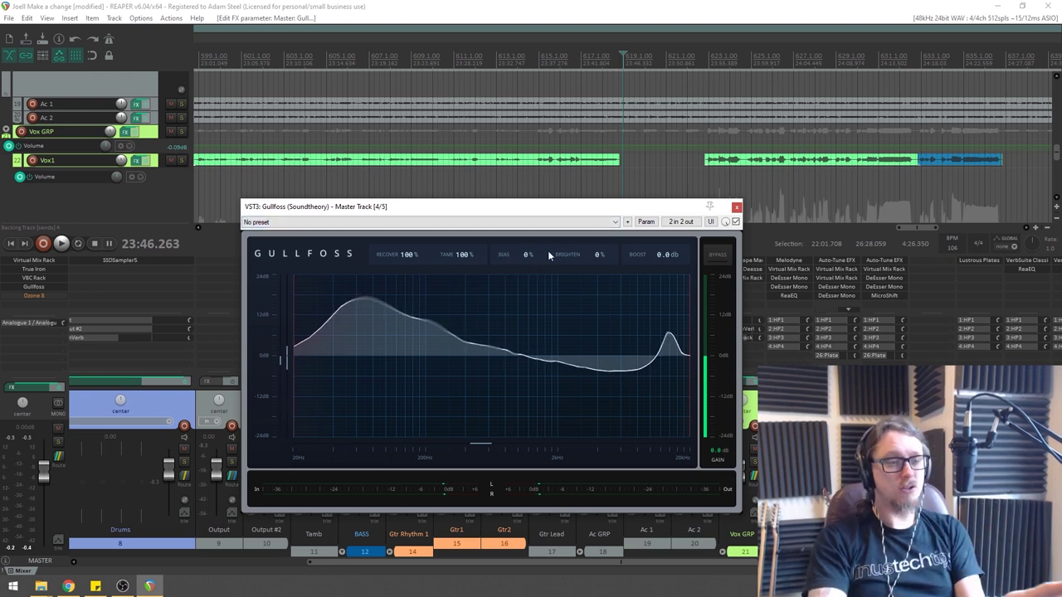
Try negative Bias values on the master Gullfoss, around -39% to -14%, then start playback.
{"action": "mouse_move", "coordinate": [532, 265]}
{"action": "left_mouse_down"}
{"action": "mouse_move", "coordinate": [548, 244]}
{"action": "mouse_move", "coordinate": [550, 209]}
{"action": "mouse_move", "coordinate": [527, 269]}
{"action": "left_mouse_up"}
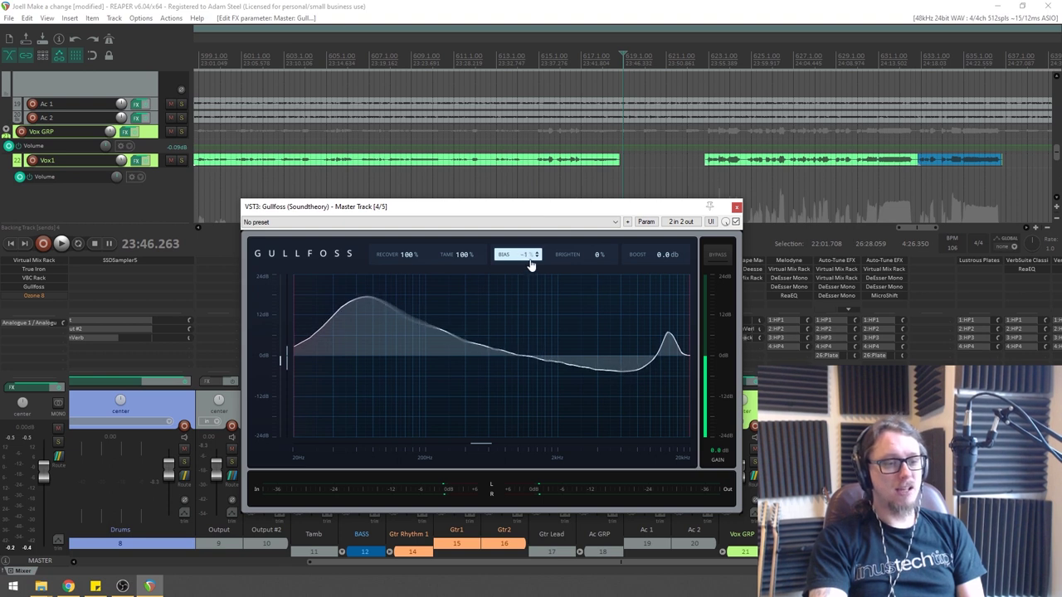
{"action": "double_click", "coordinate": [530, 265]}
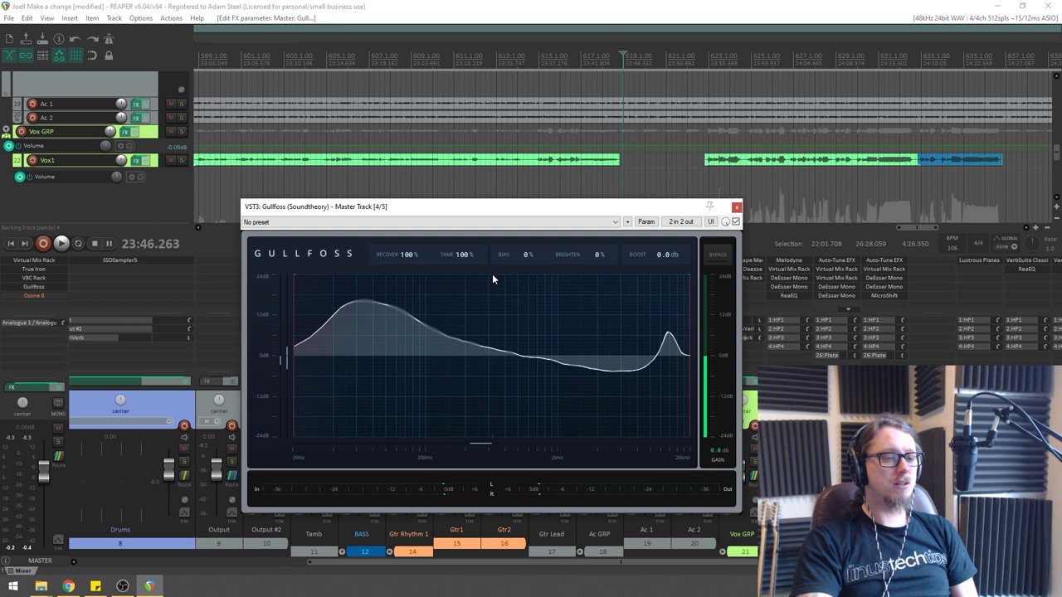
{"action": "left_click_drag", "start_coordinate": [544, 251], "coordinate": [535, 305]}
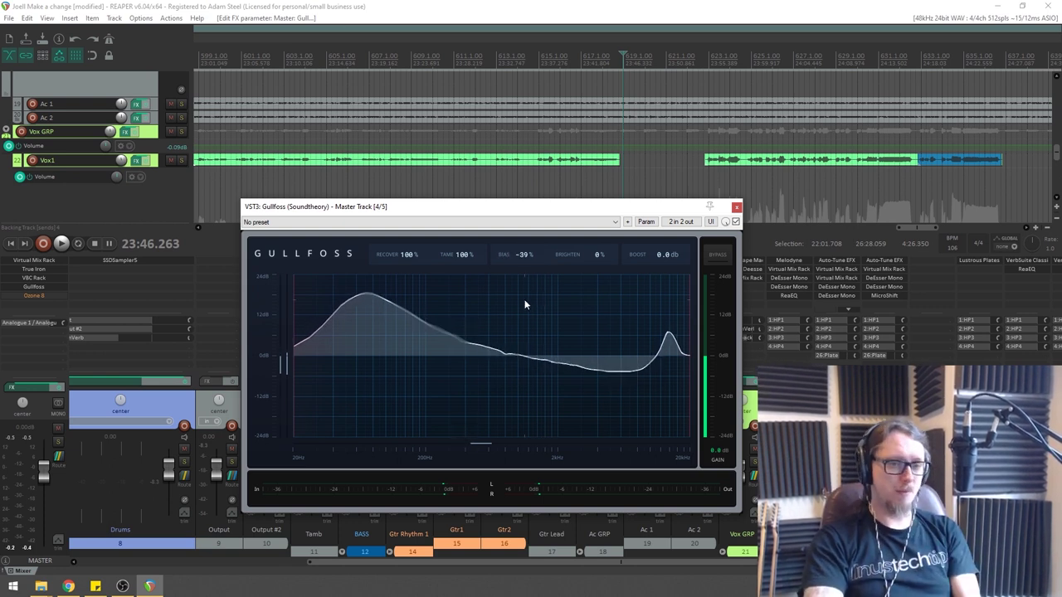
{"action": "mouse_move", "coordinate": [525, 268]}
{"action": "left_mouse_down"}
{"action": "mouse_move", "coordinate": [556, 239]}
{"action": "mouse_move", "coordinate": [550, 440]}
{"action": "left_mouse_up"}
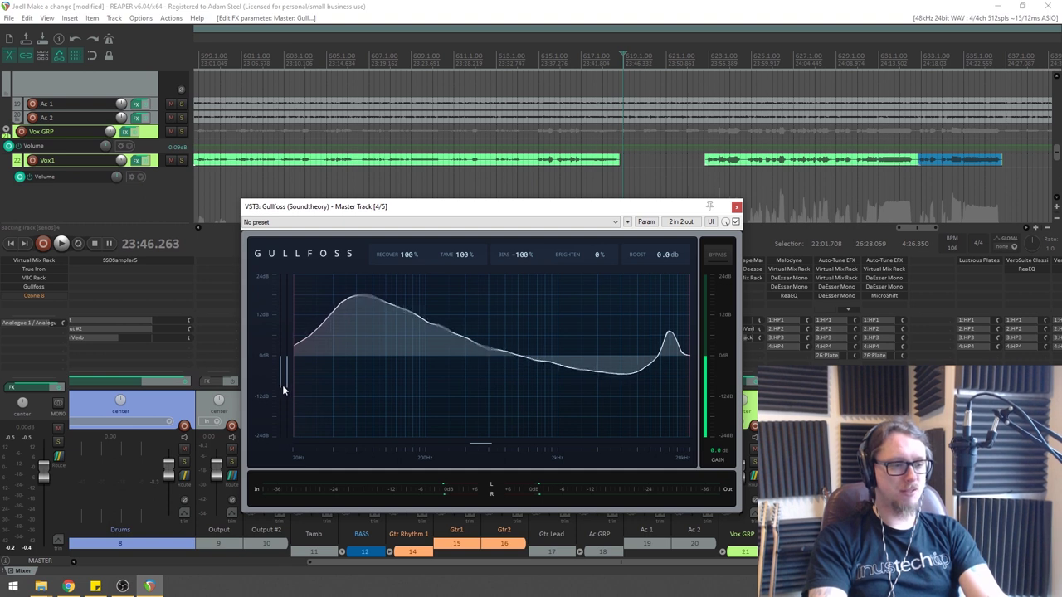
{"action": "key", "text": "space"}
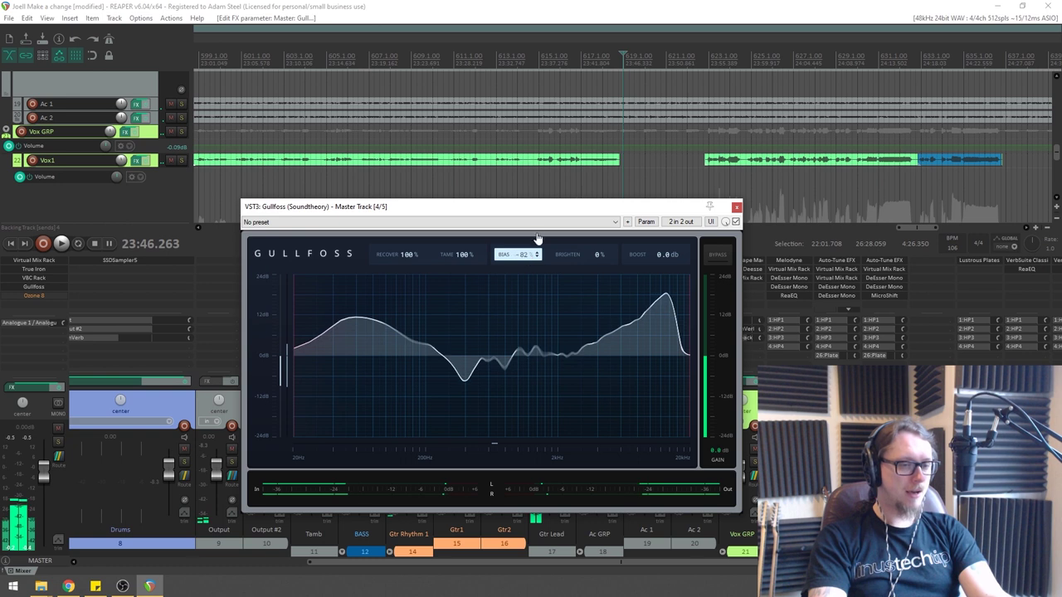
Set Bias to 100% and play from a slightly later point in the song.
{"action": "type", "text": "100"}
{"action": "key", "text": "Return"}
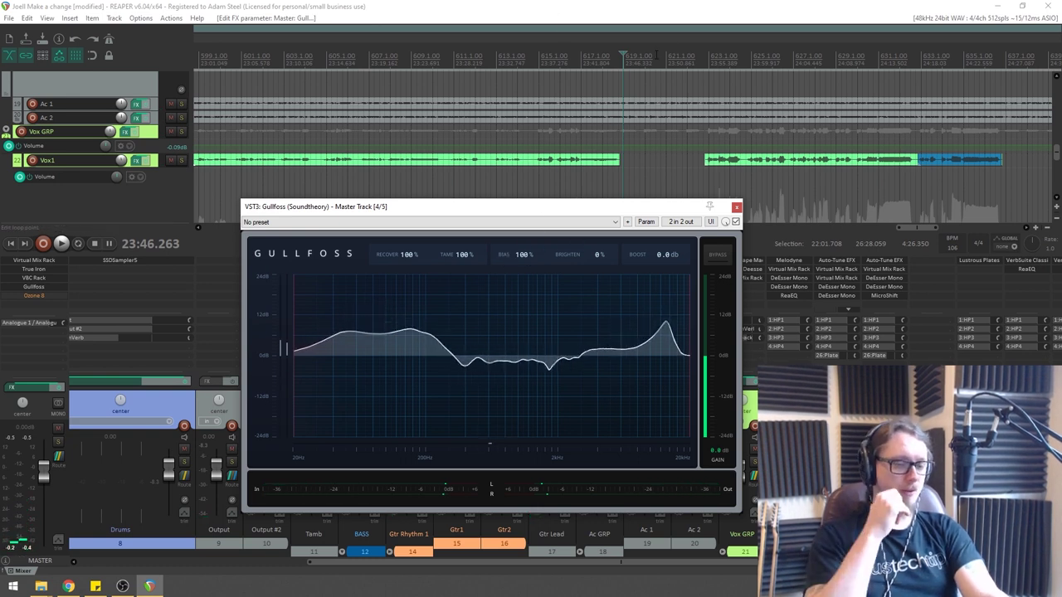
{"action": "left_click", "coordinate": [661, 56]}
{"action": "key", "text": "space"}
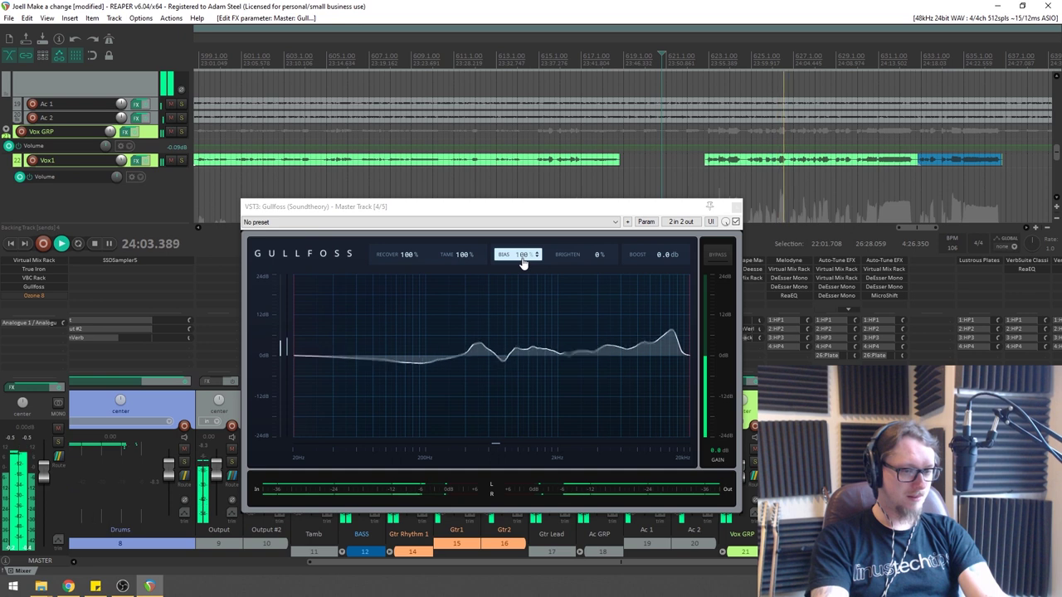
Restart playback, pull Bias down, then lower master Gullfoss Tame to 42% and Recover to 41%.
{"action": "key", "text": "space"}
{"action": "key", "text": "space"}
{"action": "left_click_drag", "start_coordinate": [523, 262], "coordinate": [540, 414]}
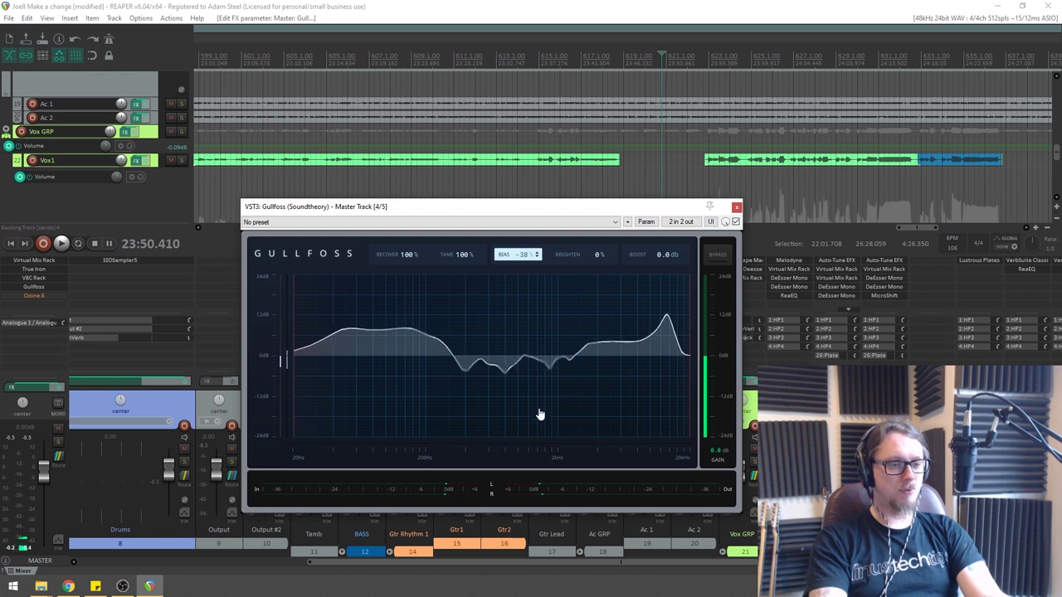
{"action": "left_click_drag", "start_coordinate": [452, 259], "coordinate": [454, 329]}
{"action": "left_click_drag", "start_coordinate": [400, 255], "coordinate": [409, 320]}
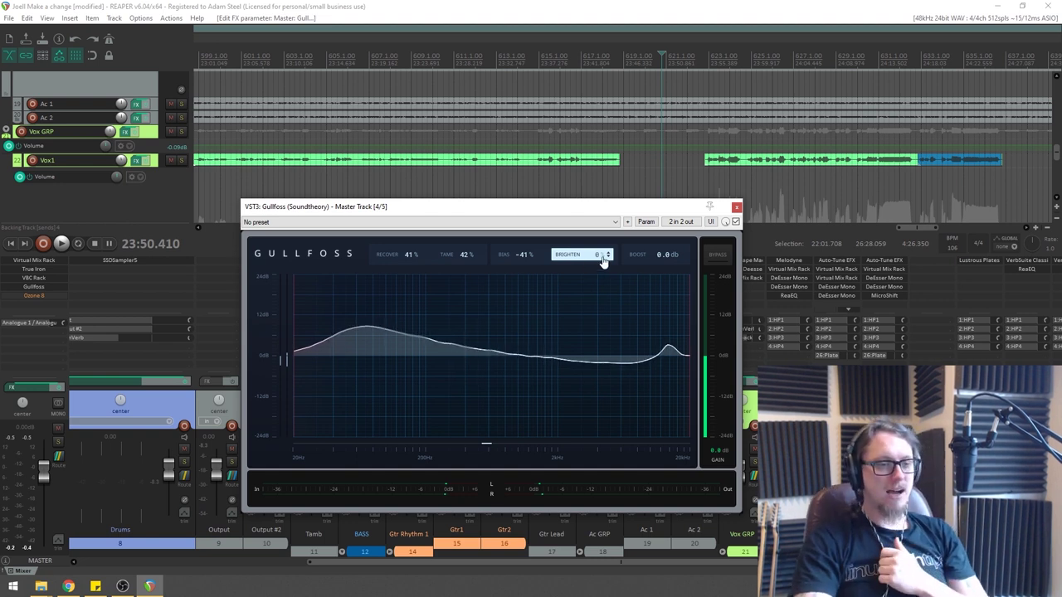
Try several Brighten amounts on the master Gullfoss, settle at -33%, and raise Bias to 20%.
{"action": "mouse_move", "coordinate": [594, 311]}
{"action": "left_mouse_down"}
{"action": "mouse_move", "coordinate": [586, 406]}
{"action": "mouse_move", "coordinate": [640, 52]}
{"action": "mouse_move", "coordinate": [593, 403]}
{"action": "mouse_move", "coordinate": [591, 299]}
{"action": "left_mouse_up"}
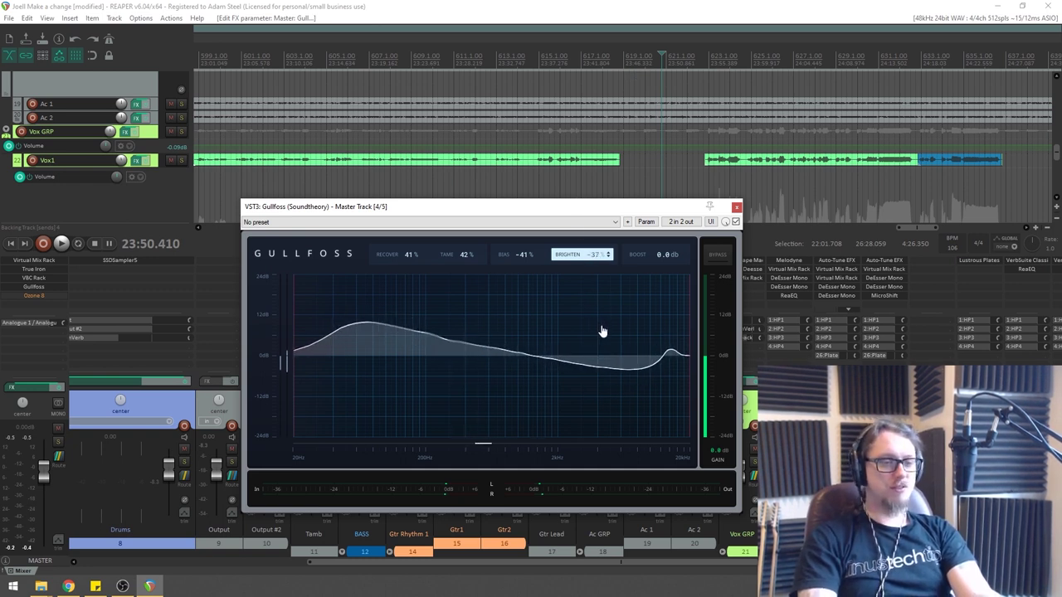
{"action": "left_click_drag", "start_coordinate": [594, 260], "coordinate": [609, 238]}
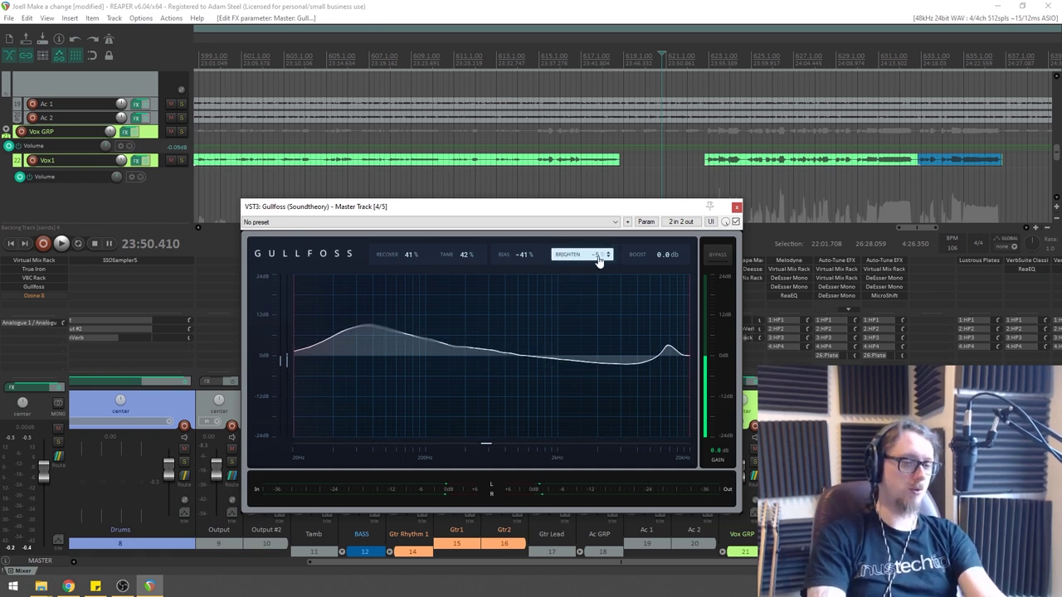
{"action": "mouse_move", "coordinate": [595, 262]}
{"action": "left_mouse_down"}
{"action": "mouse_move", "coordinate": [611, 142]}
{"action": "mouse_move", "coordinate": [597, 346]}
{"action": "mouse_move", "coordinate": [603, 260]}
{"action": "left_mouse_up"}
{"action": "left_click_drag", "start_coordinate": [528, 271], "coordinate": [534, 208]}
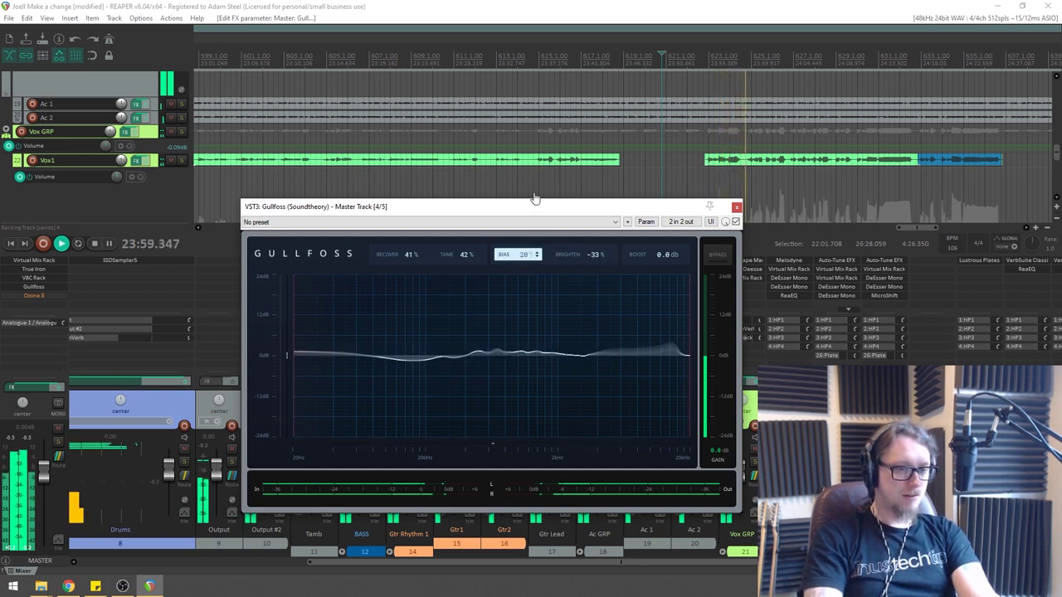
Bring master Gullfoss to Bias -22% and Brighten -27%, stop playback, and try lowering Boost.
{"action": "left_click", "coordinate": [600, 258]}
{"action": "mouse_move", "coordinate": [600, 258]}
{"action": "left_mouse_down"}
{"action": "mouse_move", "coordinate": [611, 238]}
{"action": "mouse_move", "coordinate": [605, 275]}
{"action": "left_mouse_up"}
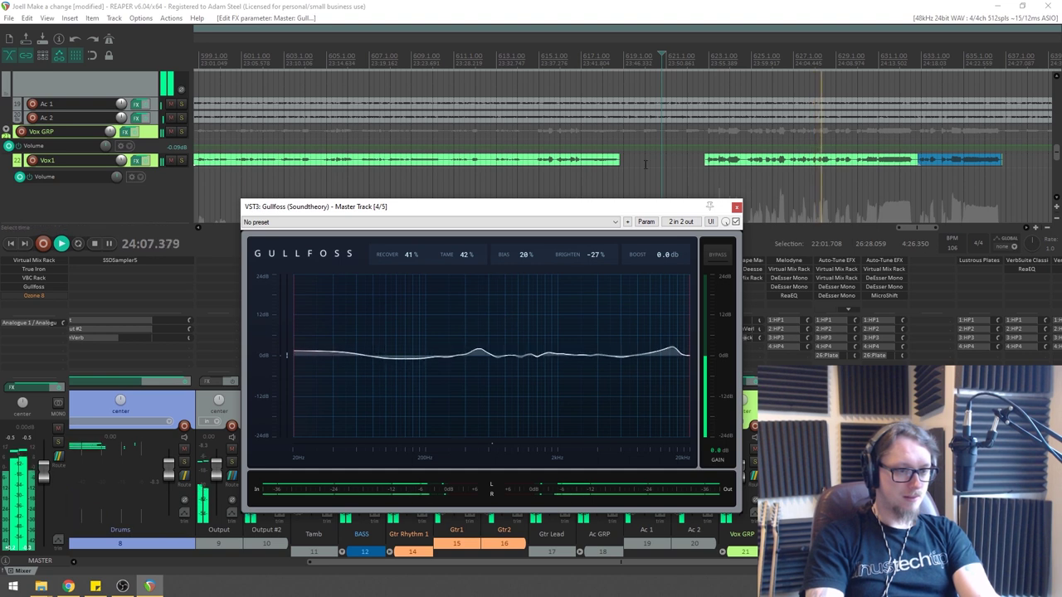
{"action": "left_click_drag", "start_coordinate": [525, 251], "coordinate": [526, 306]}
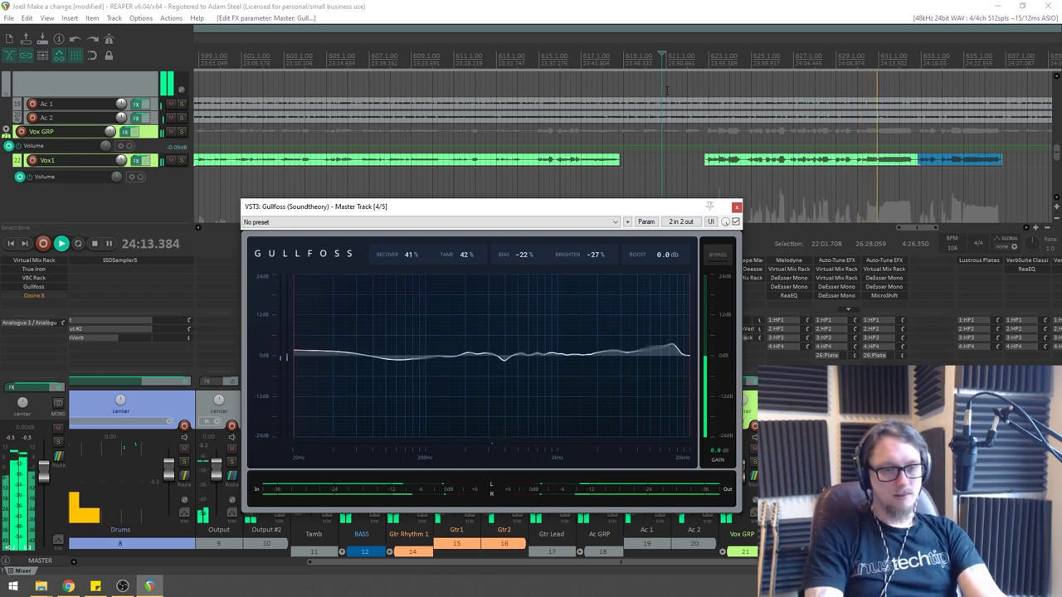
{"action": "key", "text": "space"}
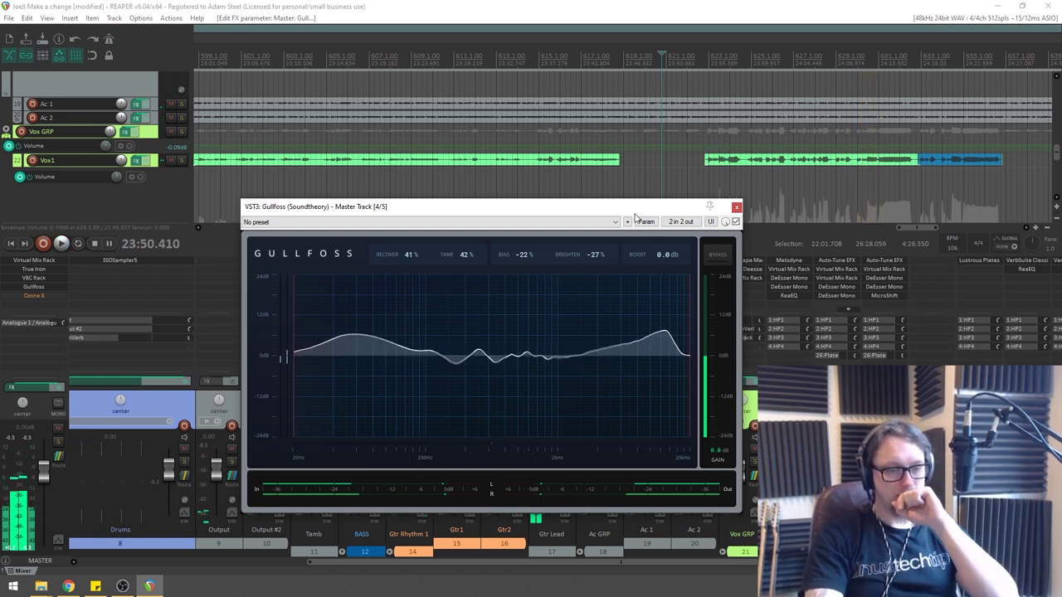
{"action": "left_click_drag", "start_coordinate": [666, 259], "coordinate": [649, 375]}
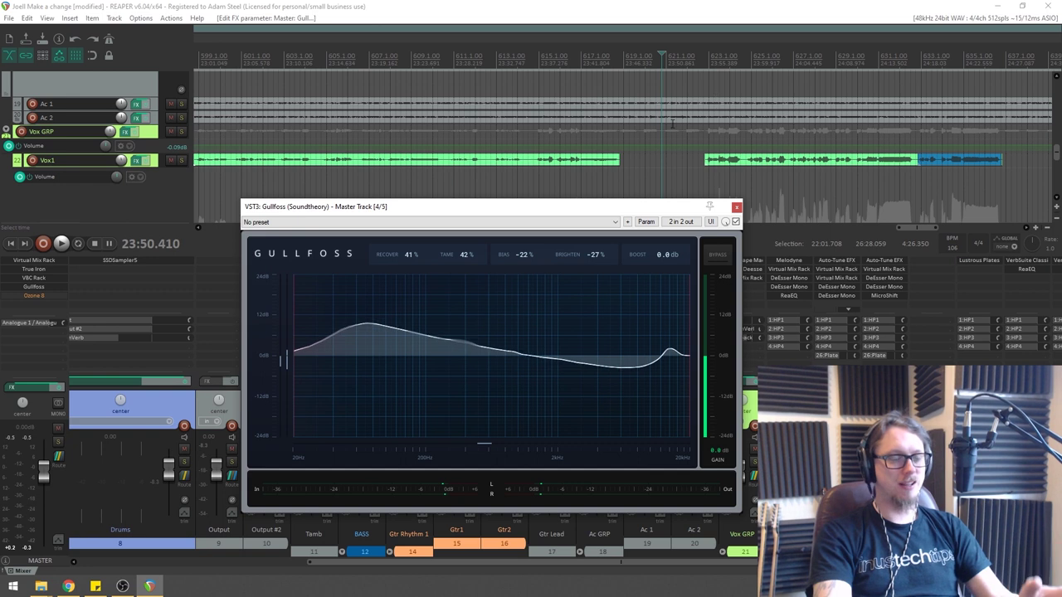
Play from slightly earlier and A/B Gullfoss with bypass three times, leaving it active.
{"action": "scroll", "coordinate": [648, 87], "scroll_direction": "down", "scroll_amount": 3}
{"action": "left_click", "coordinate": [592, 66]}
{"action": "key", "text": "space"}
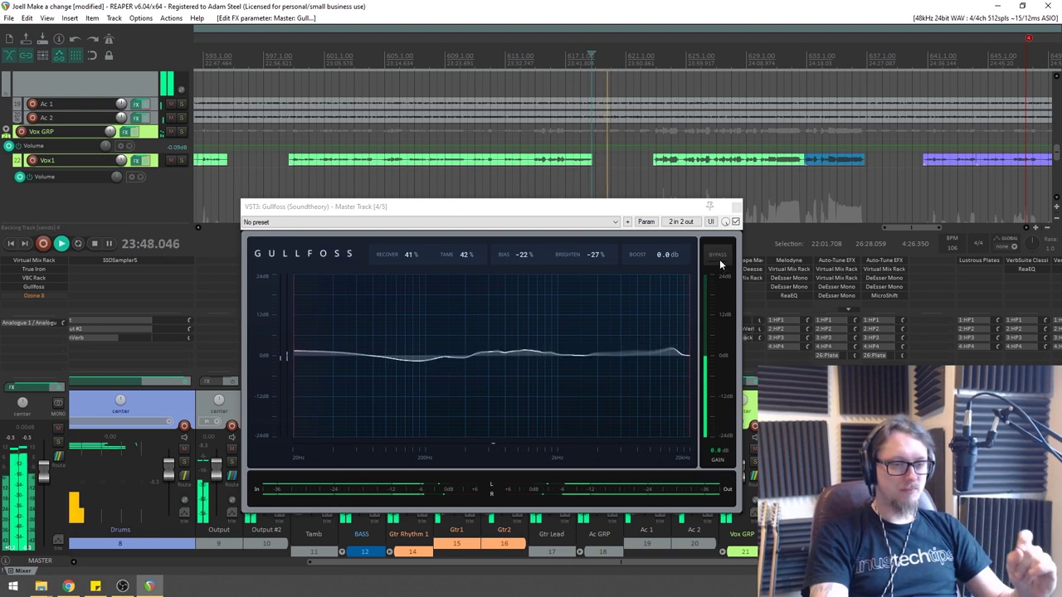
{"action": "left_click", "coordinate": [720, 266]}
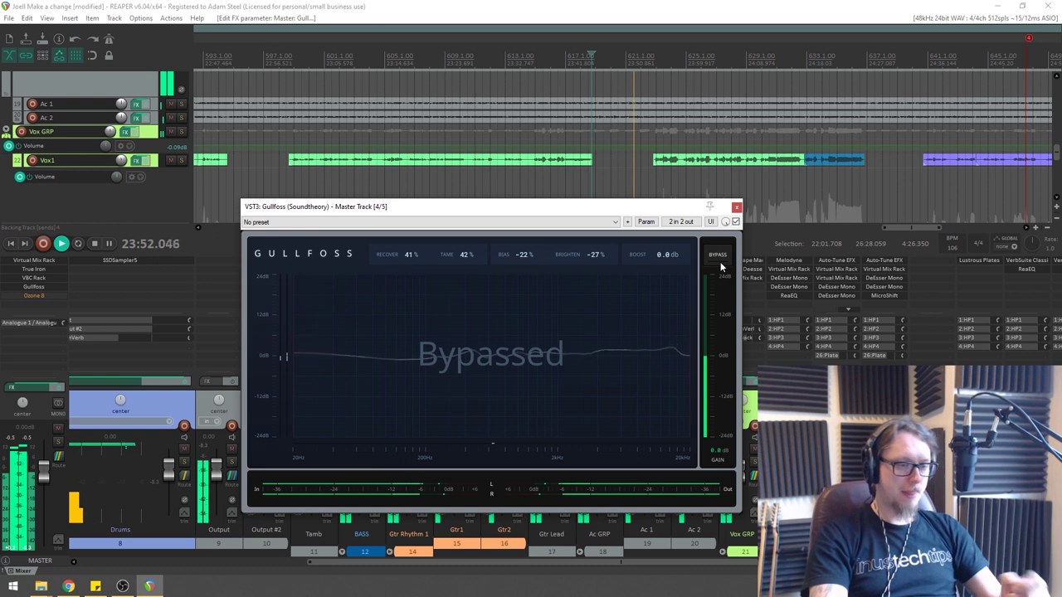
{"action": "left_click", "coordinate": [720, 266]}
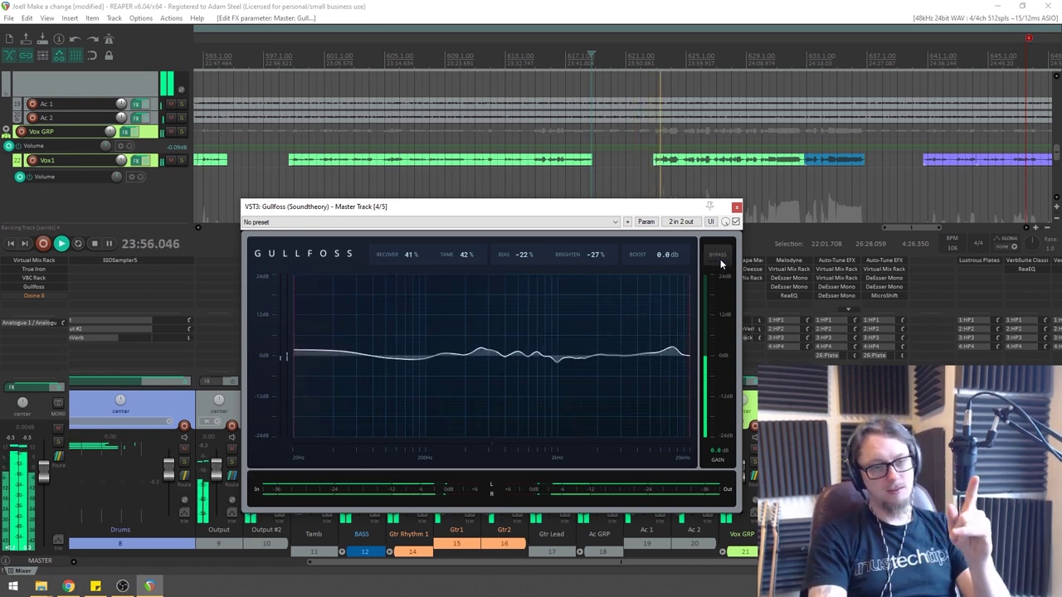
{"action": "left_click", "coordinate": [721, 261]}
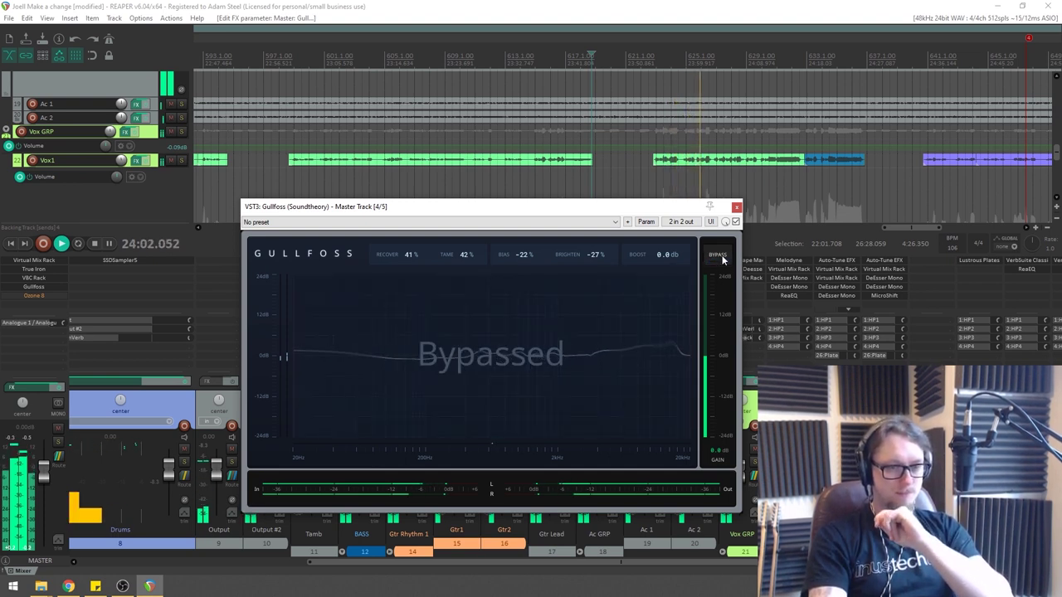
{"action": "left_click", "coordinate": [723, 262]}
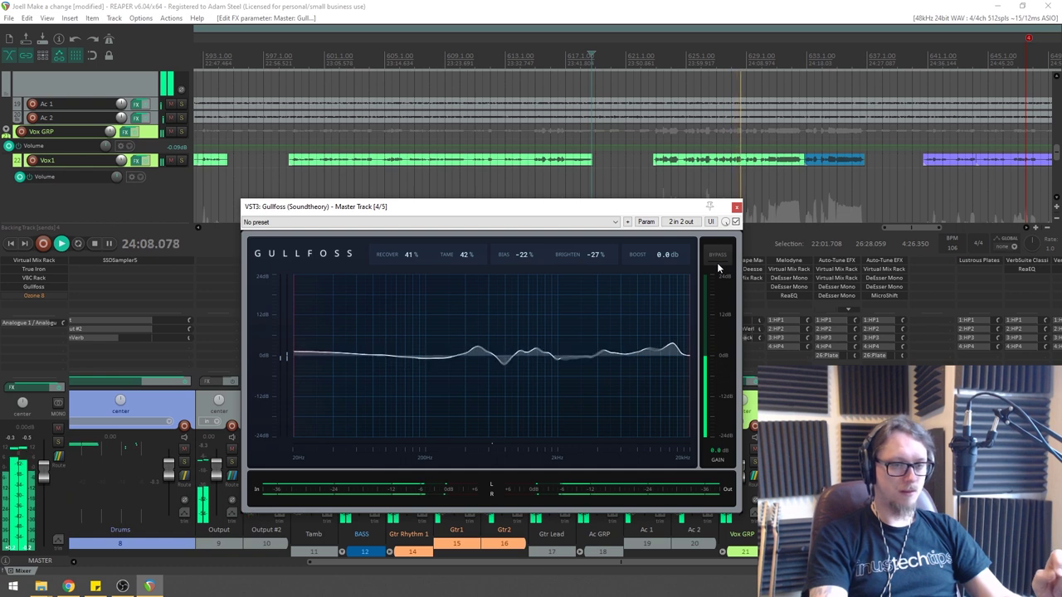
{"action": "left_click", "coordinate": [721, 261]}
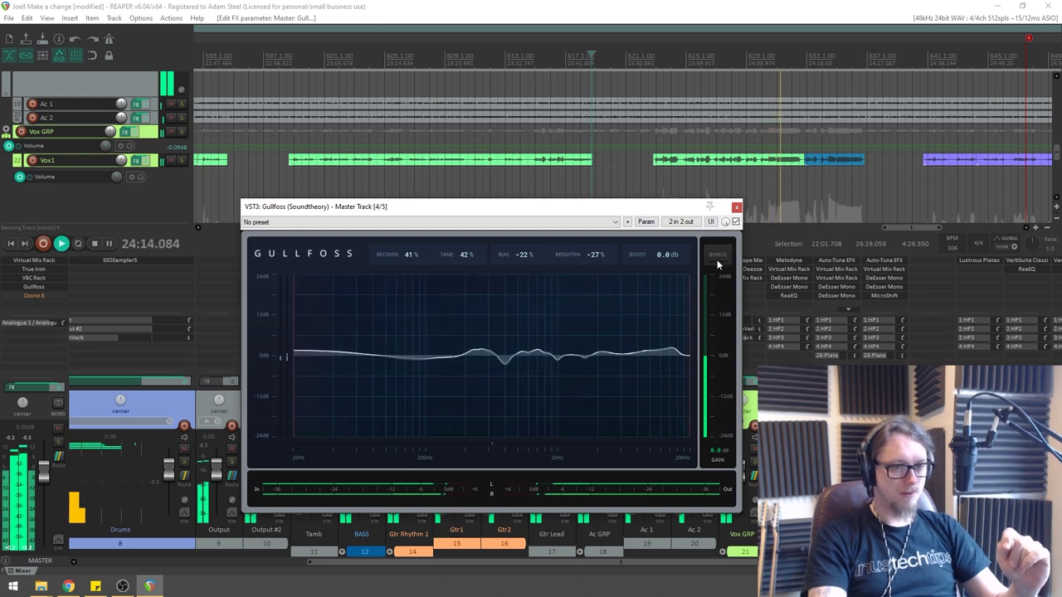
{"action": "left_click", "coordinate": [719, 259]}
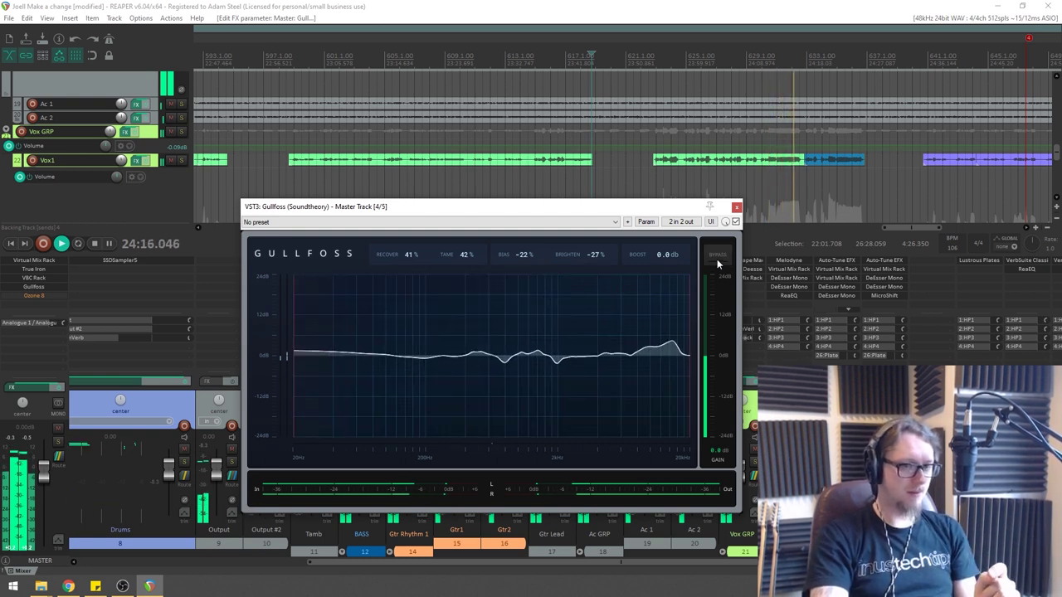
{"action": "key", "text": "space"}
{"action": "key", "text": "space"}
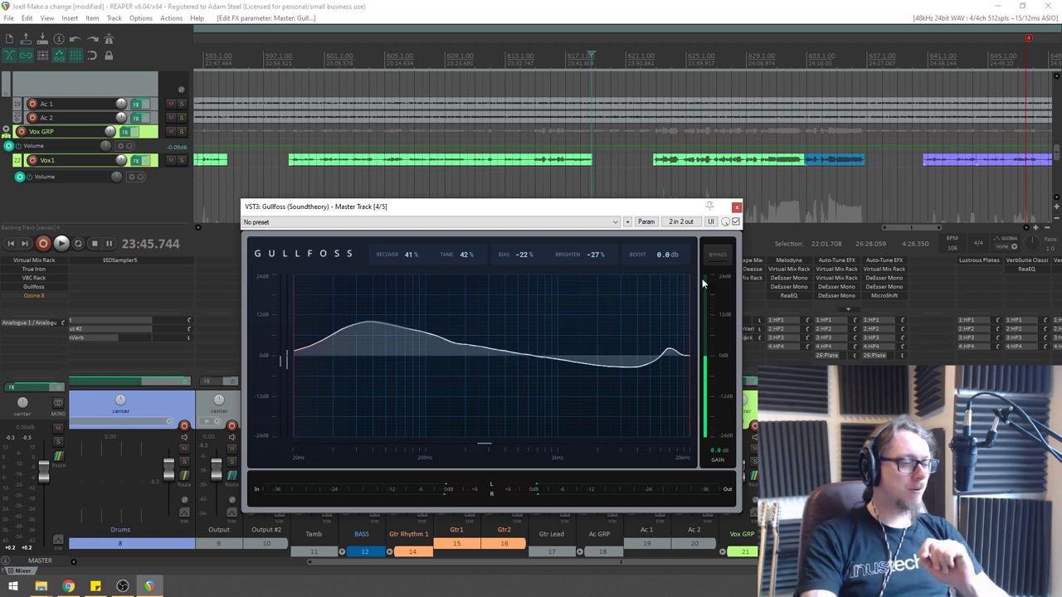
Close and bypass the master Gullfoss, solo Vox1, and bypass Vox1's ReaEQ.
{"action": "left_click", "coordinate": [736, 207]}
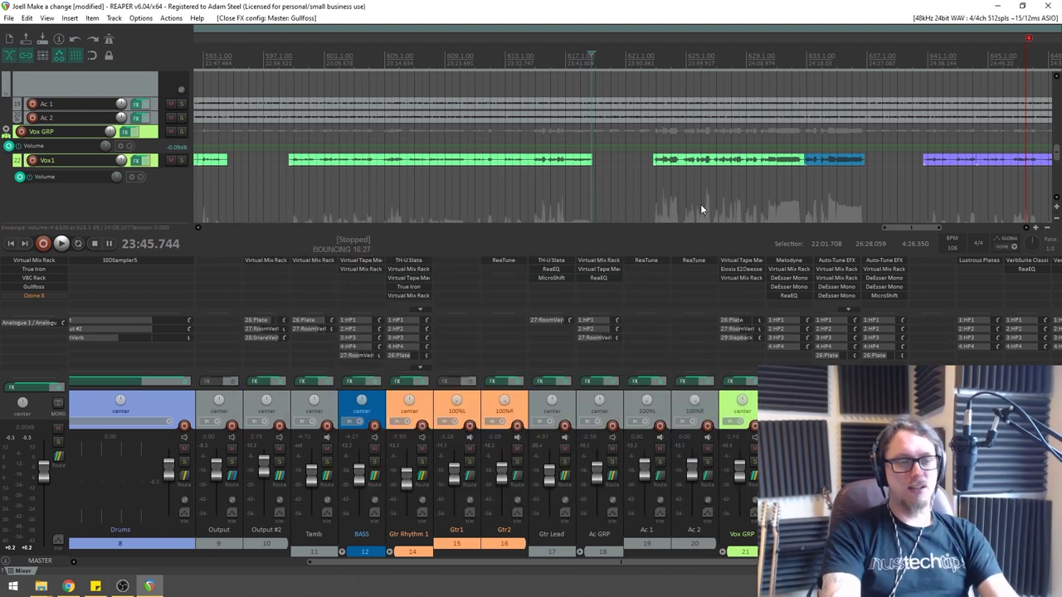
{"action": "left_click", "coordinate": [33, 286], "text": "shift"}
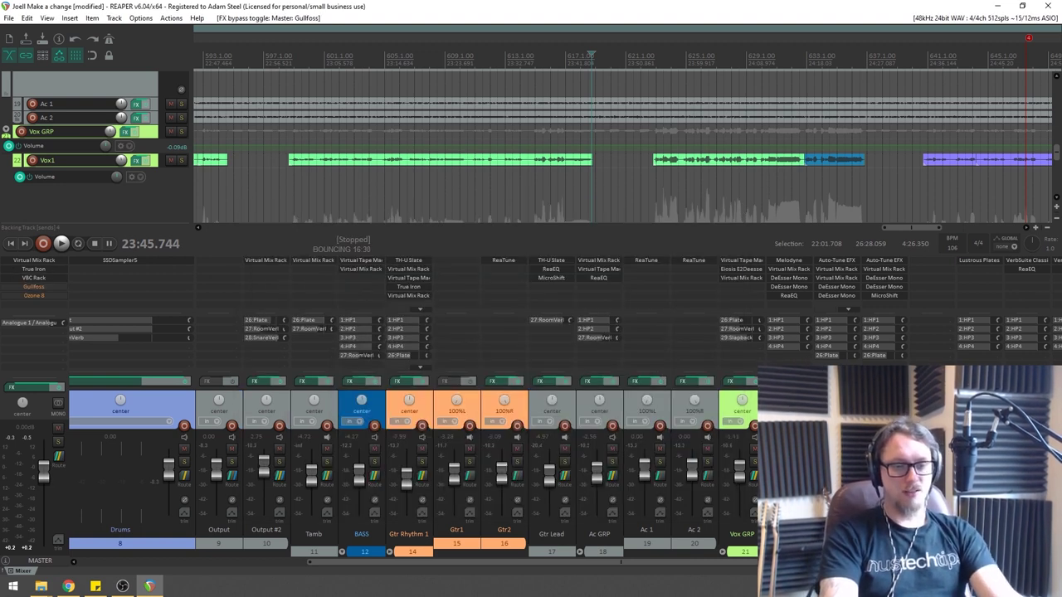
{"action": "left_click", "coordinate": [800, 455]}
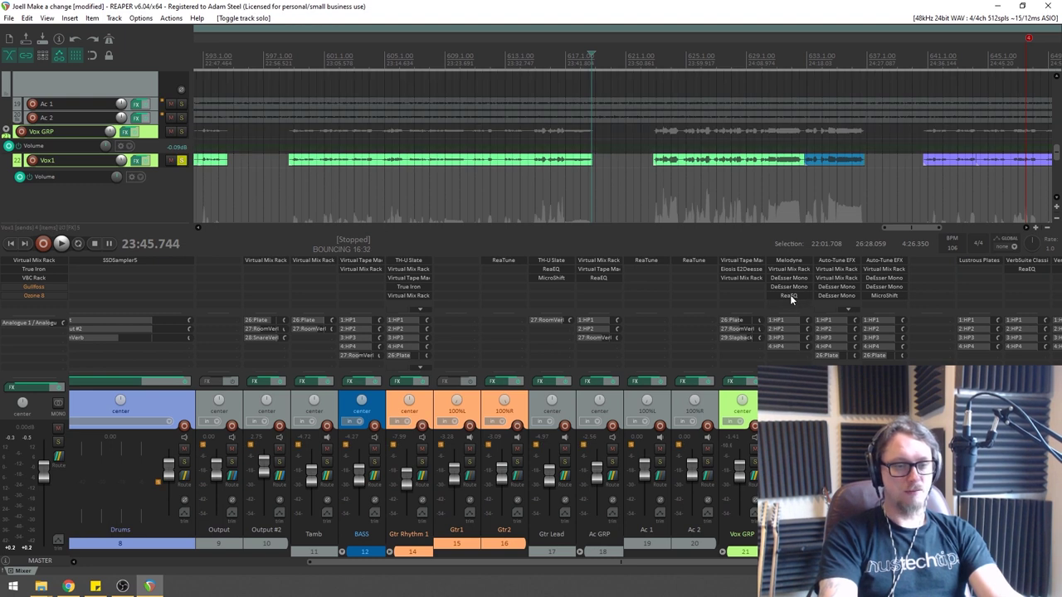
{"action": "left_click", "coordinate": [779, 294]}
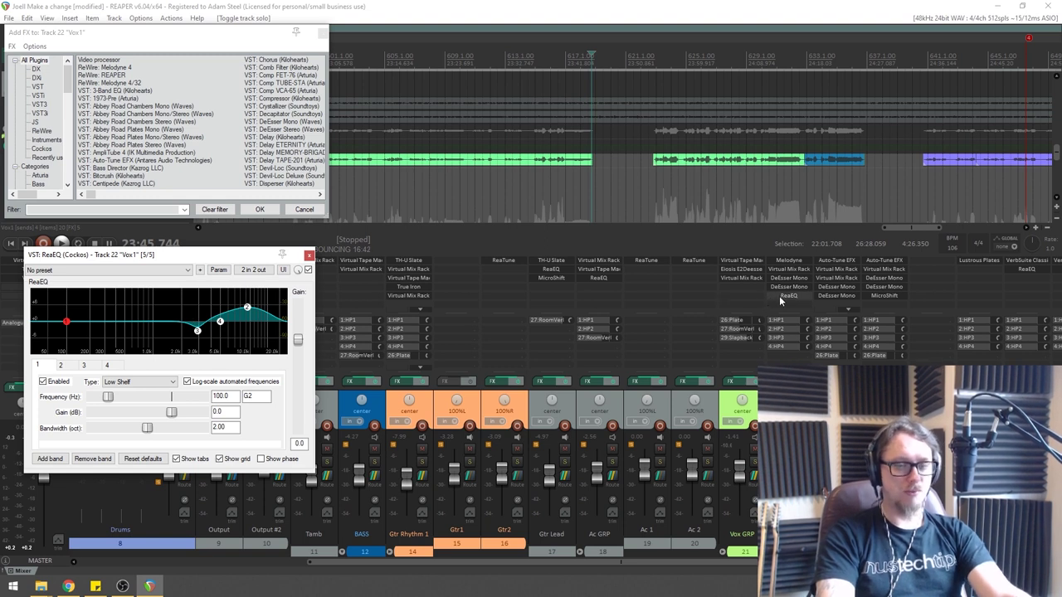
{"action": "left_click", "coordinate": [789, 295], "text": "shift"}
Add Gullfoss to the Vox1 track via the 'gull' filter and move its window aside.
{"action": "left_click", "coordinate": [75, 209]}
{"action": "type", "text": "gul"}
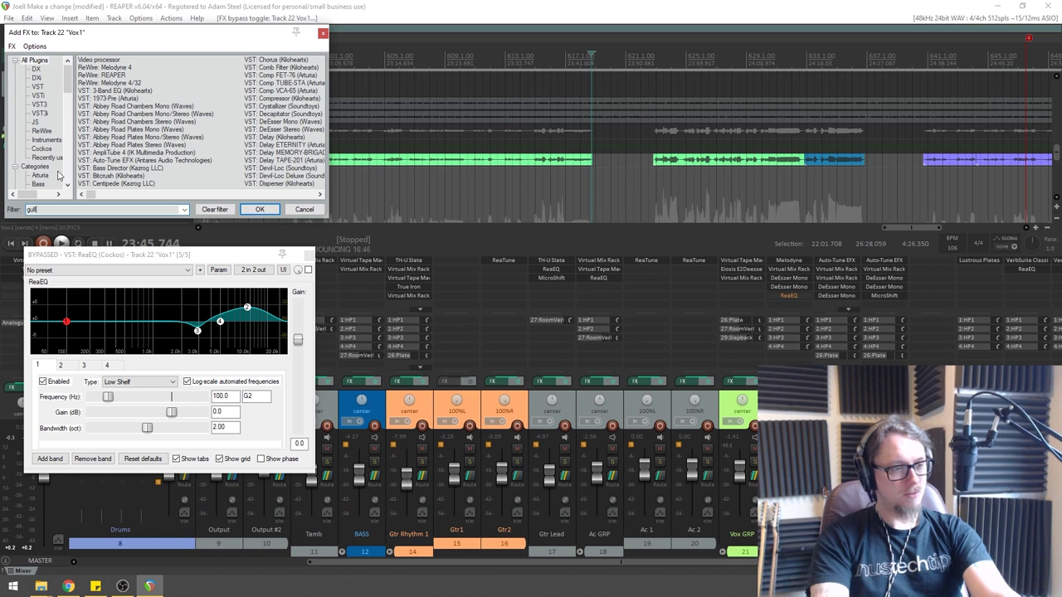
{"action": "type", "text": "l"}
{"action": "double_click", "coordinate": [100, 68]}
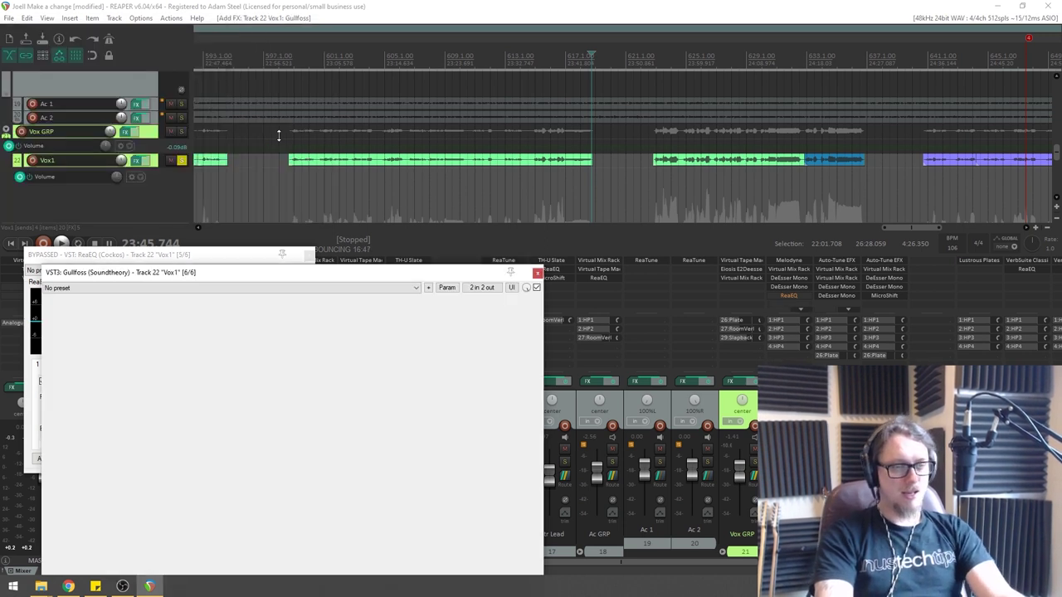
{"action": "left_click_drag", "start_coordinate": [384, 274], "coordinate": [604, 181]}
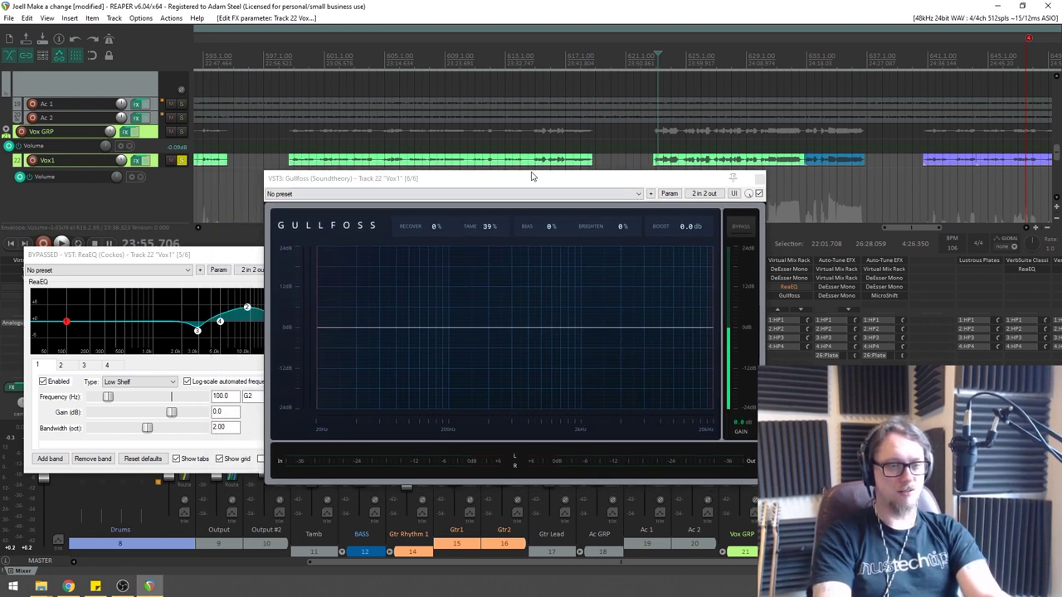
Reposition the Vox1 Gullfoss window, raise Brighten to 80% and Recover, and A/B with bypass.
{"action": "left_click_drag", "start_coordinate": [534, 176], "coordinate": [481, 170]}
{"action": "scroll", "coordinate": [581, 218], "scroll_direction": "up", "scroll_amount": 3}
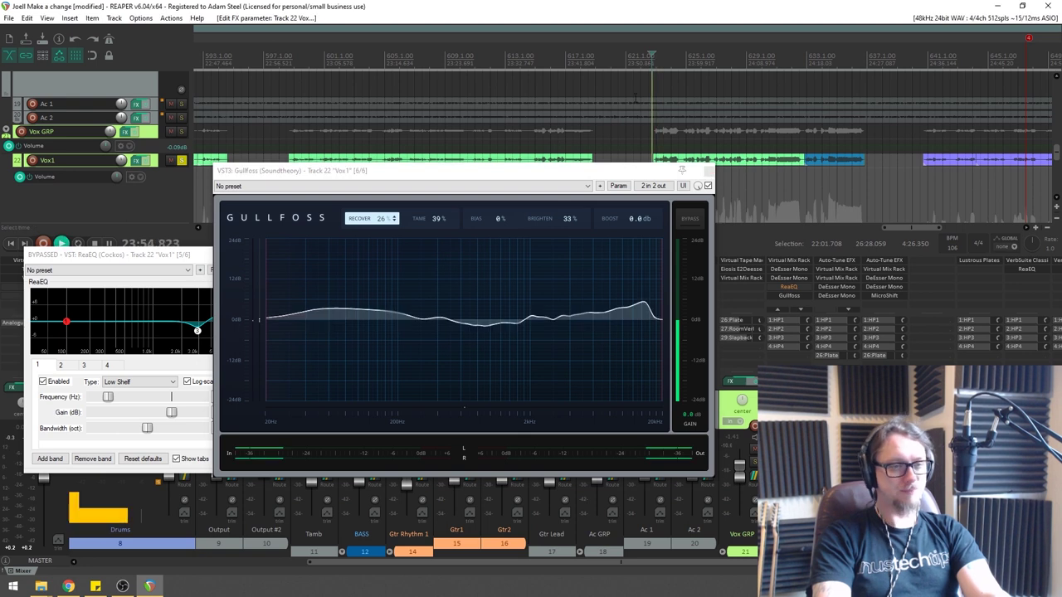
{"action": "left_click_drag", "start_coordinate": [503, 170], "coordinate": [477, 169]}
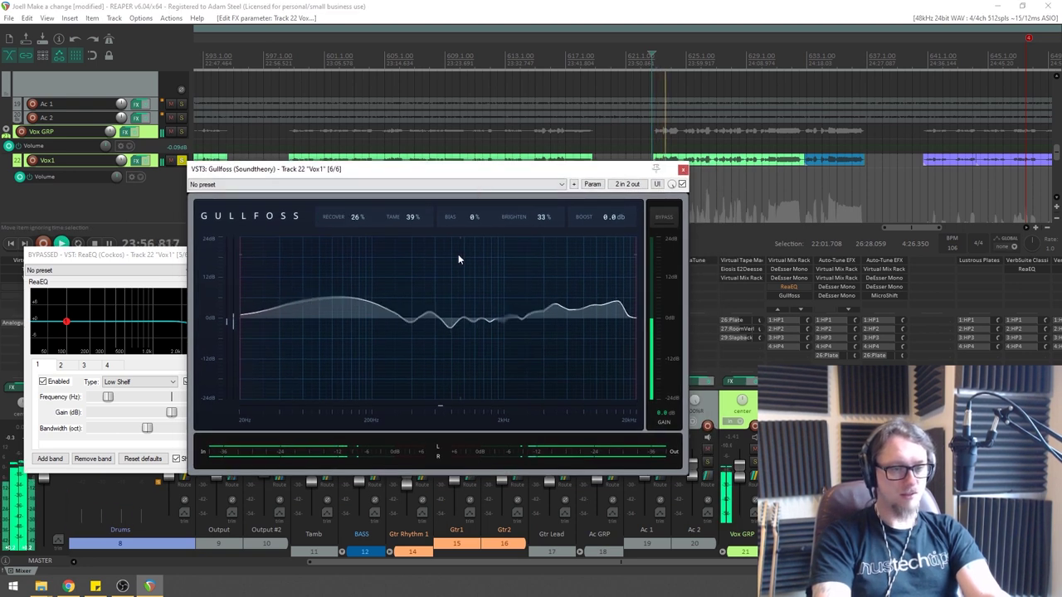
{"action": "left_click_drag", "start_coordinate": [545, 224], "coordinate": [559, 171]}
{"action": "left_click_drag", "start_coordinate": [344, 216], "coordinate": [382, 166]}
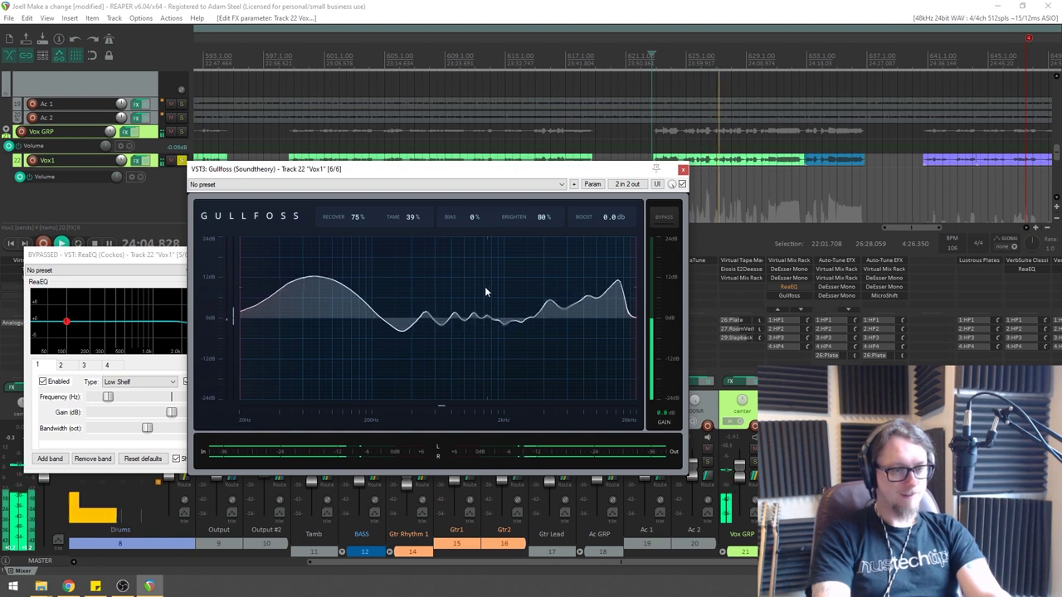
{"action": "left_click", "coordinate": [667, 220]}
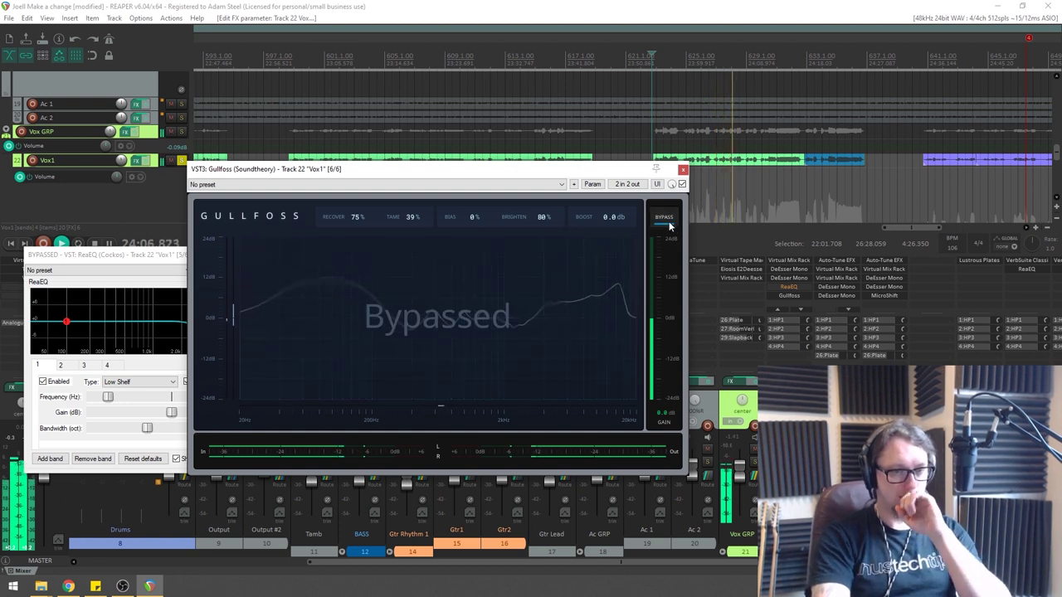
{"action": "left_click", "coordinate": [668, 223]}
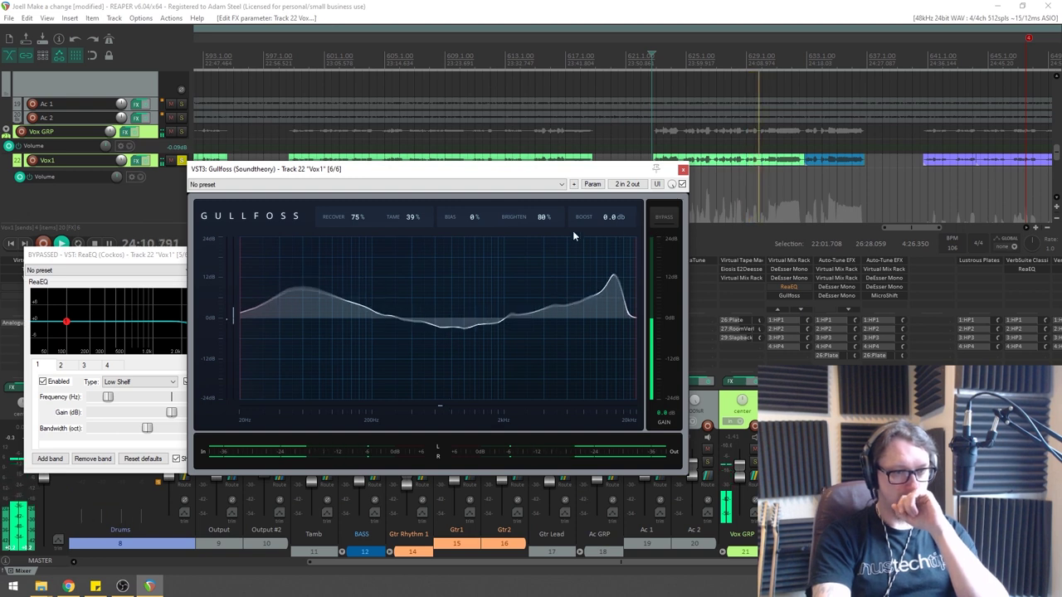
Raise Tame, A/B again, then settle at Brighten 41%, Recover 44% and Tame 59%.
{"action": "left_click_drag", "start_coordinate": [420, 231], "coordinate": [419, 217]}
{"action": "left_click", "coordinate": [662, 217]}
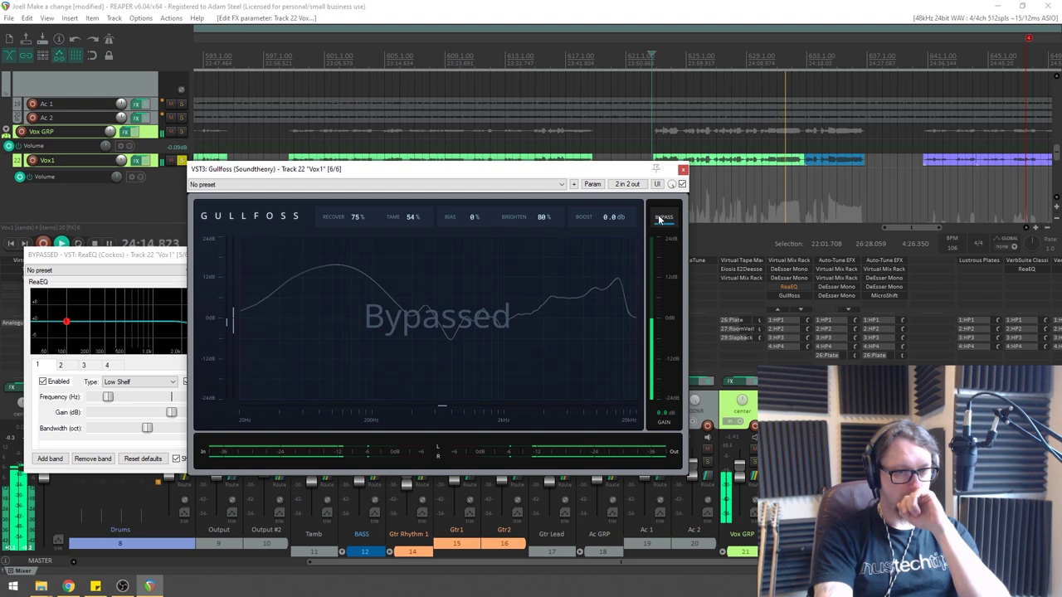
{"action": "left_click", "coordinate": [661, 218]}
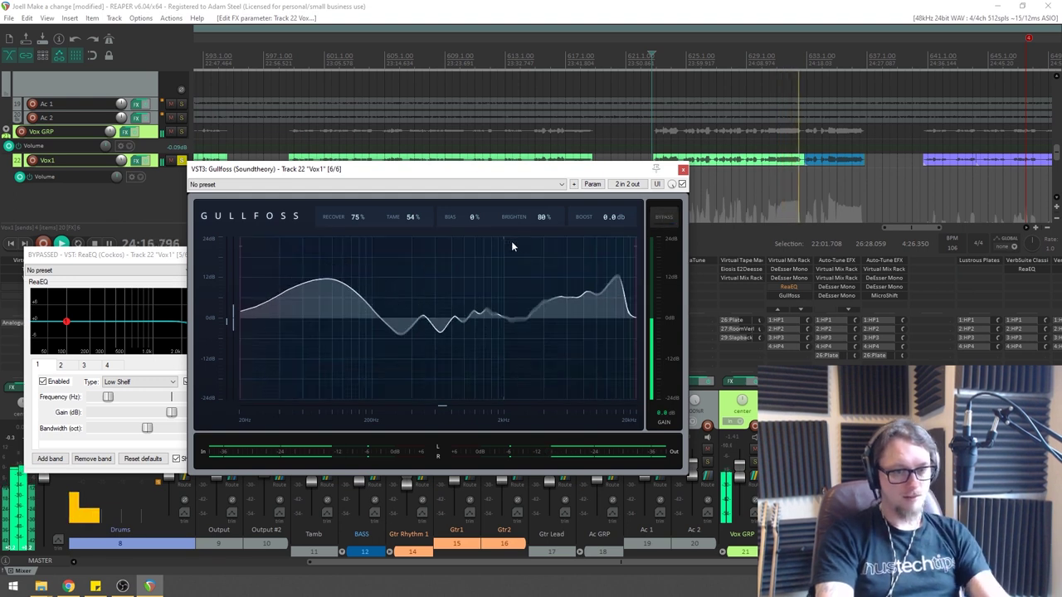
{"action": "left_click_drag", "start_coordinate": [534, 225], "coordinate": [550, 268]}
{"action": "left_click_drag", "start_coordinate": [347, 217], "coordinate": [356, 253]}
{"action": "left_click_drag", "start_coordinate": [424, 223], "coordinate": [430, 215]}
{"action": "left_click_drag", "start_coordinate": [448, 175], "coordinate": [406, 213]}
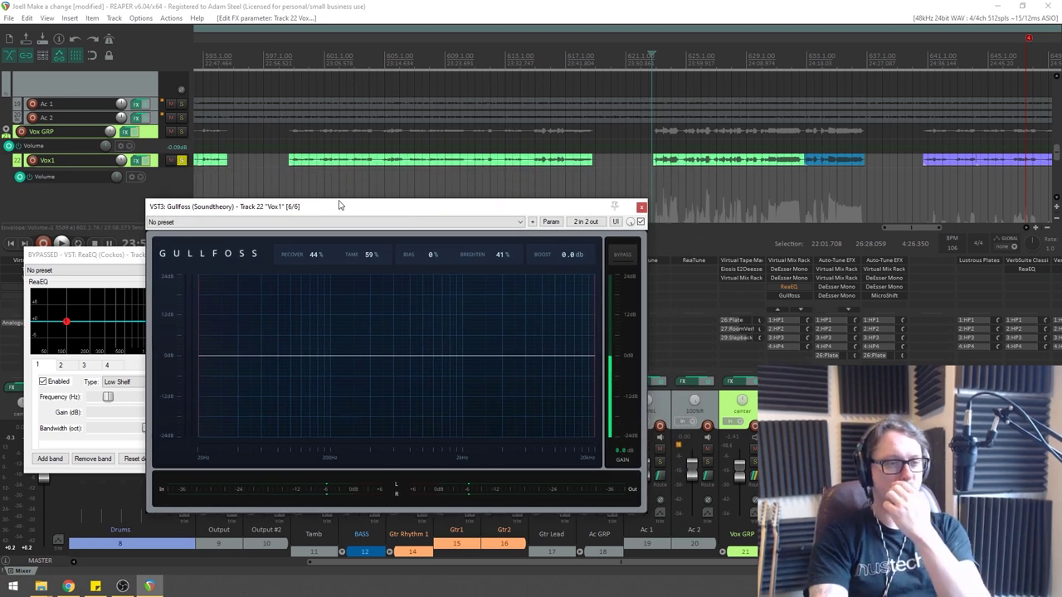
Bypass DeEsser Mono, play the vocal, and set Vox1 Gullfoss Tame to 38% and Brighten to 63%.
{"action": "left_click", "coordinate": [789, 278], "text": "shift"}
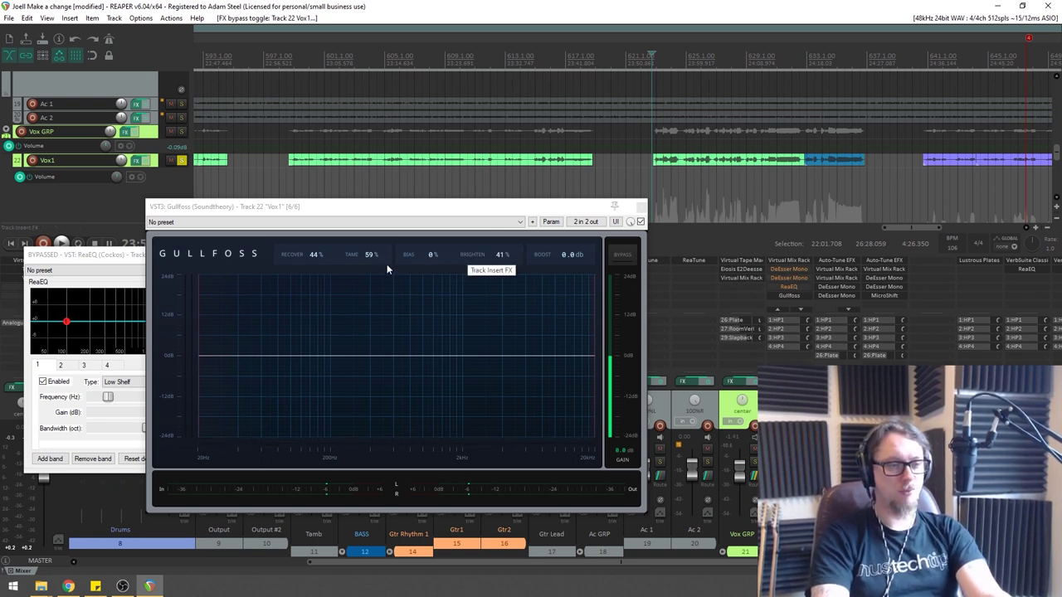
{"action": "key", "text": "space"}
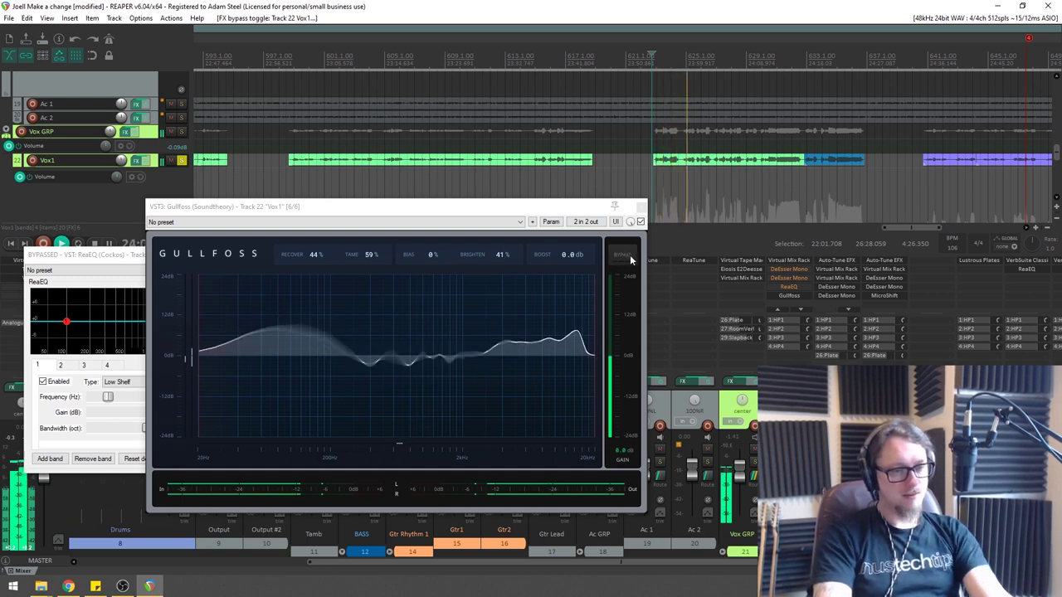
{"action": "left_click_drag", "start_coordinate": [378, 262], "coordinate": [374, 284]}
{"action": "scroll", "coordinate": [510, 263], "scroll_direction": "up", "scroll_amount": 11}
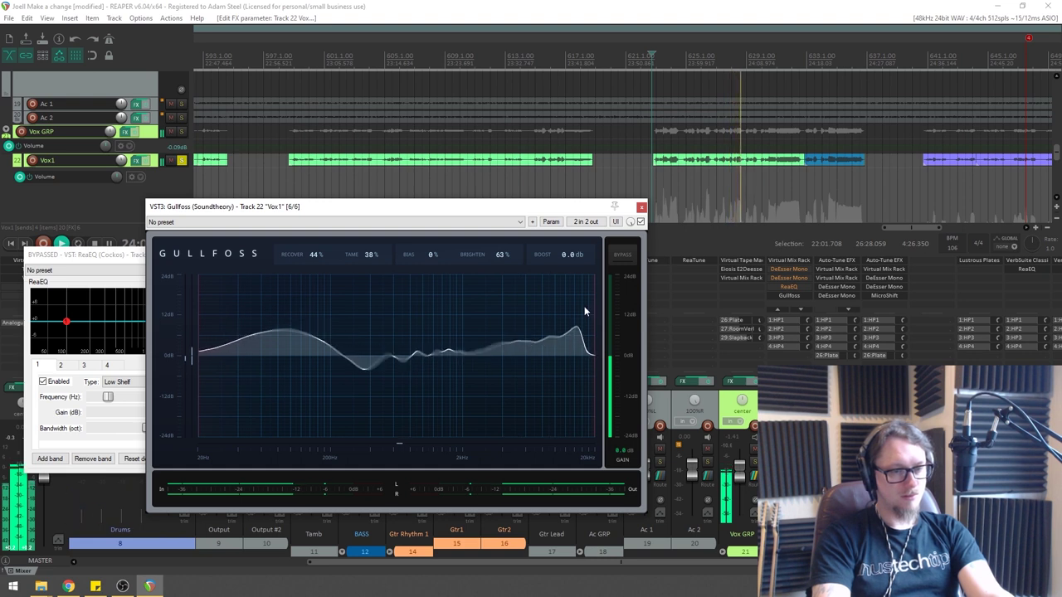
A/B the Vox1 Gullfoss with bypass, then raise Boost to 2.9 dB.
{"action": "left_click", "coordinate": [624, 256]}
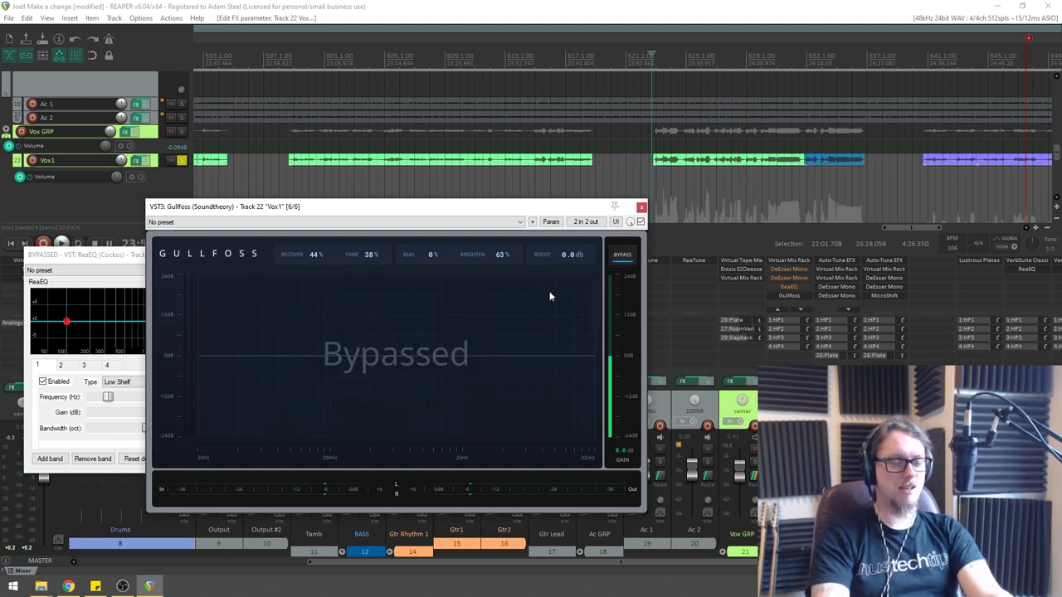
{"action": "left_click", "coordinate": [622, 258]}
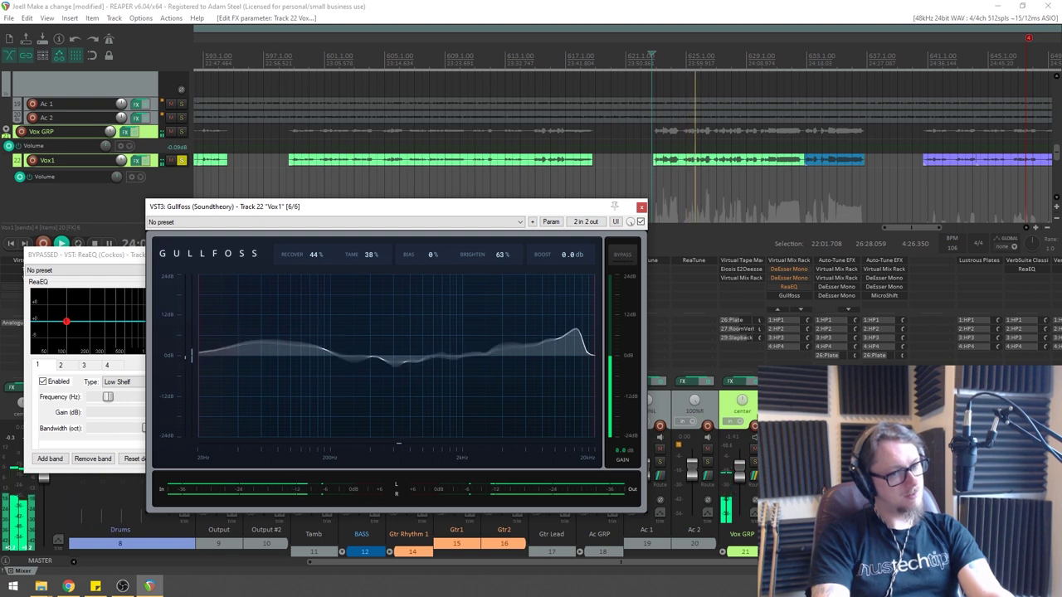
{"action": "left_click_drag", "start_coordinate": [578, 260], "coordinate": [587, 237]}
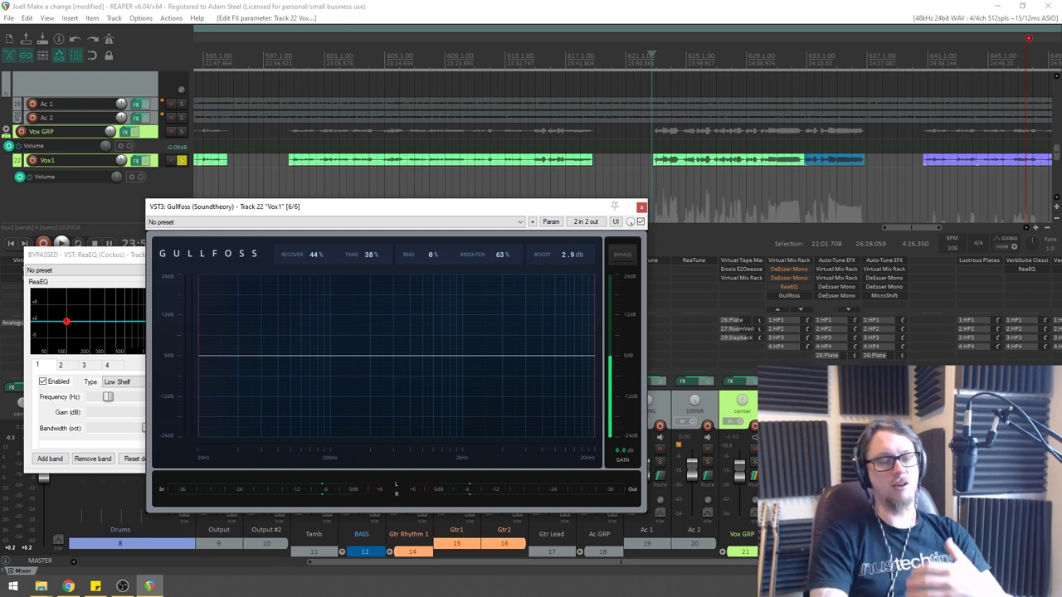
Clear the Vox1 solo with F6 and close the ReaEQ window.
{"action": "key", "text": "F6"}
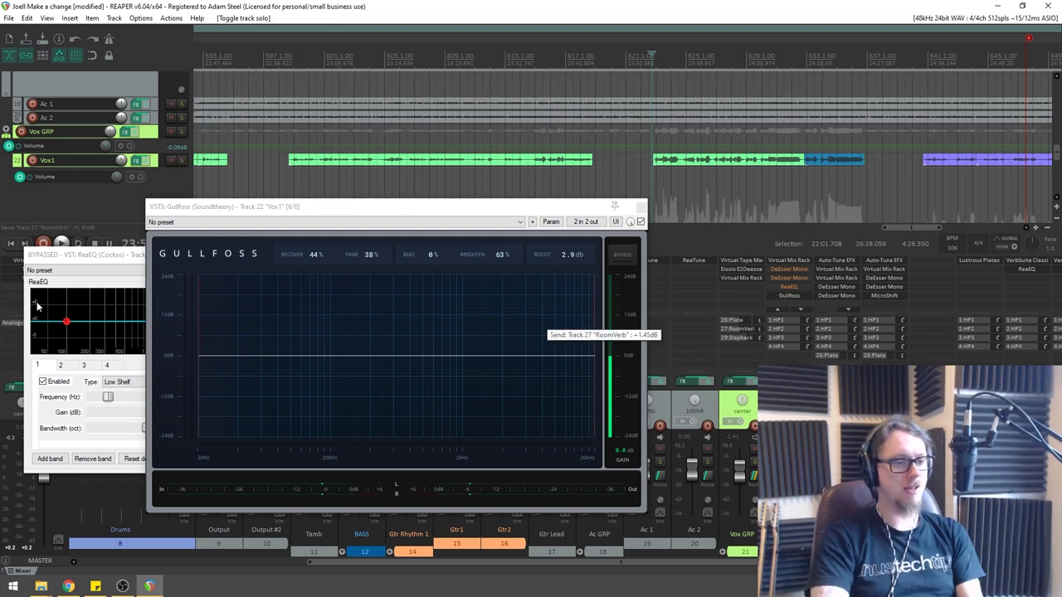
{"action": "left_click", "coordinate": [81, 259]}
{"action": "left_click", "coordinate": [309, 255]}
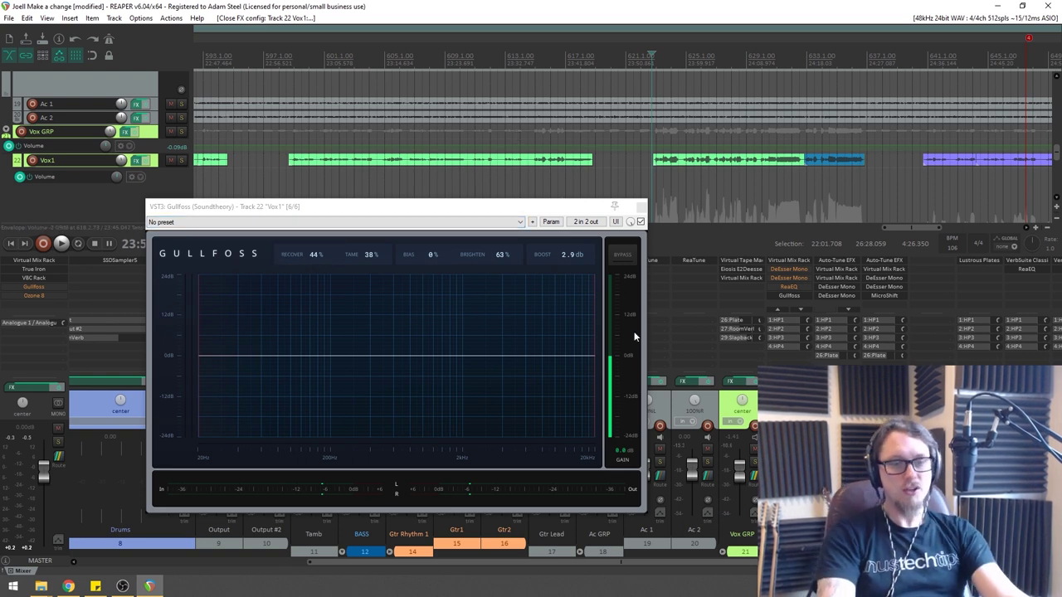
A/B Gullfoss during playback, push Boost up to 7.2 dB, then bring it to -0.1 dB.
{"action": "left_click", "coordinate": [623, 257]}
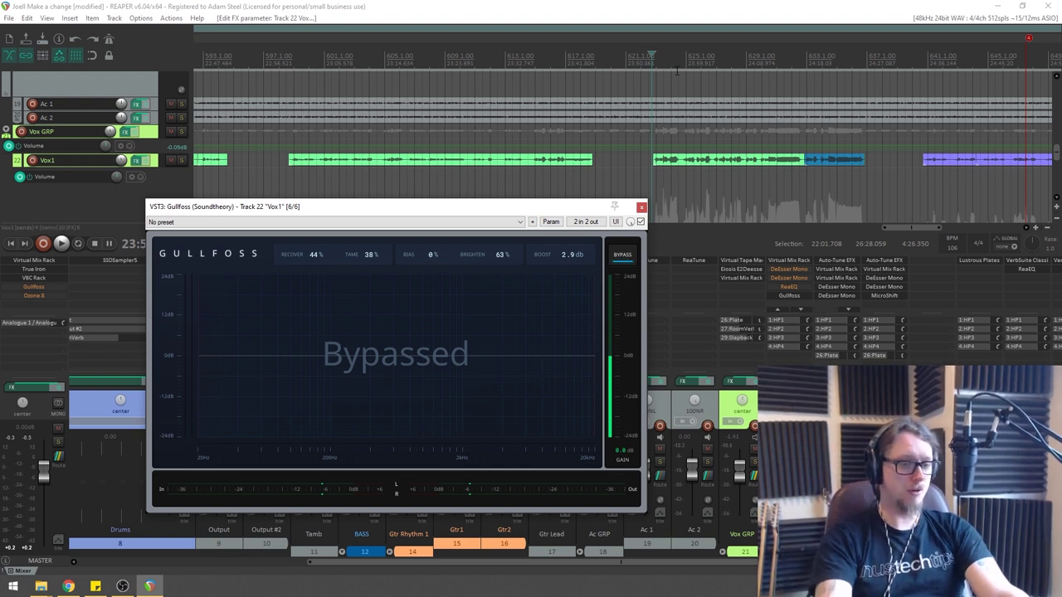
{"action": "key", "text": "space"}
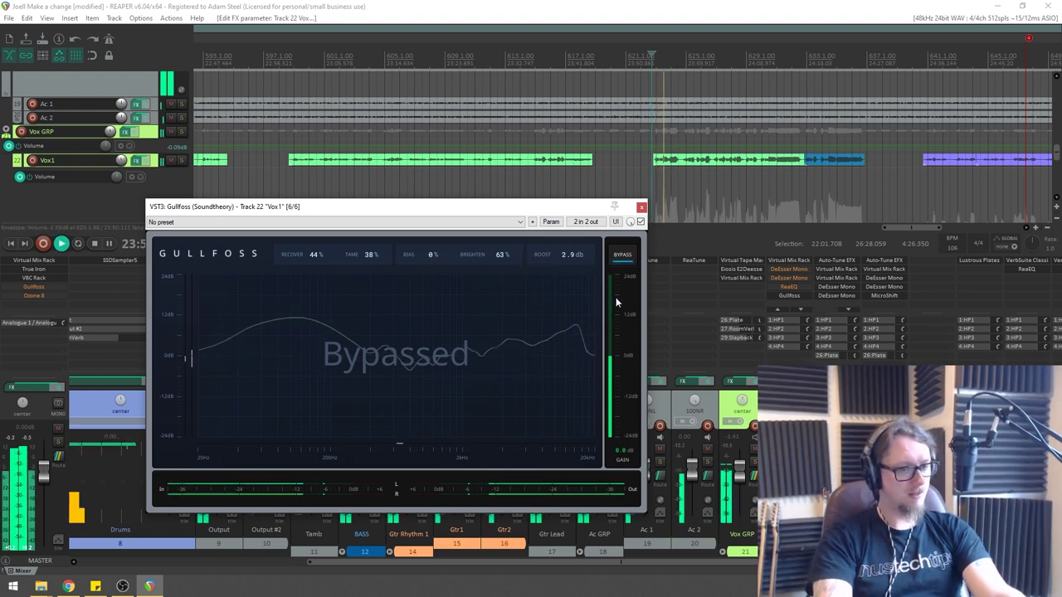
{"action": "left_click", "coordinate": [620, 254]}
{"action": "mouse_move", "coordinate": [572, 254]}
{"action": "left_mouse_down"}
{"action": "mouse_move", "coordinate": [586, 244]}
{"action": "mouse_move", "coordinate": [586, 217]}
{"action": "mouse_move", "coordinate": [602, 208]}
{"action": "mouse_move", "coordinate": [600, 200]}
{"action": "mouse_move", "coordinate": [566, 261]}
{"action": "mouse_move", "coordinate": [592, 106]}
{"action": "mouse_move", "coordinate": [585, 269]}
{"action": "left_mouse_up"}
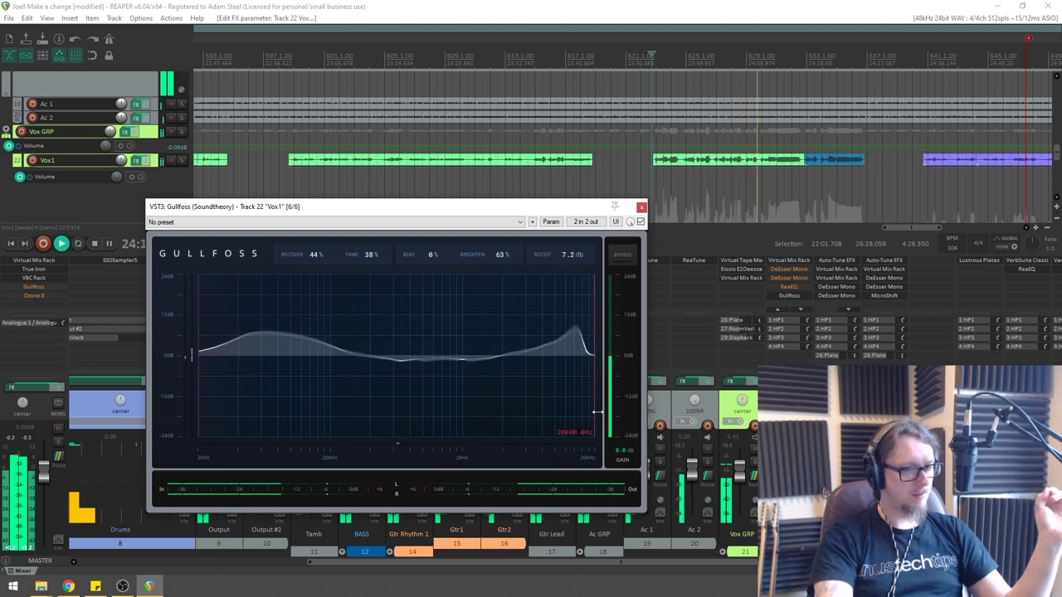
{"action": "left_click_drag", "start_coordinate": [557, 254], "coordinate": [573, 366]}
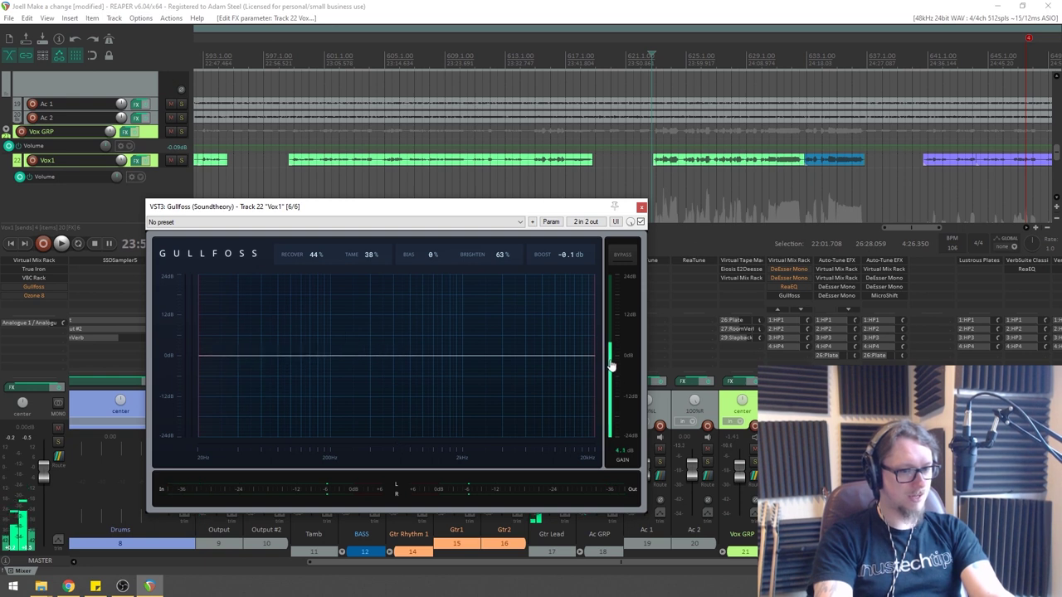
{"action": "key", "text": "space"}
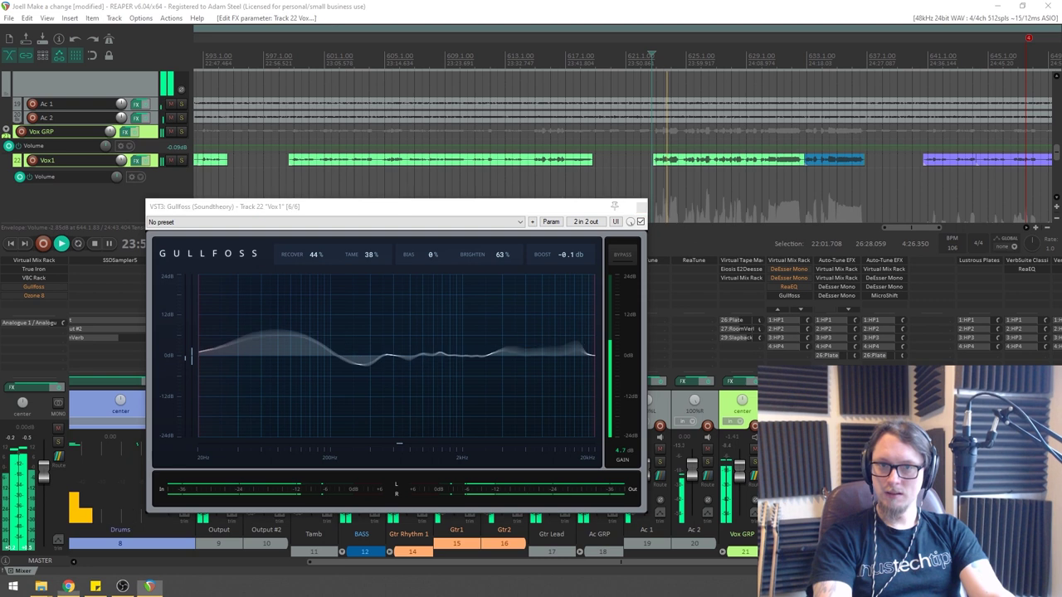
Lower the Gullfoss output gain to 2.0 dB and A/B it with bypass during playback.
{"action": "left_click_drag", "start_coordinate": [607, 348], "coordinate": [613, 353]}
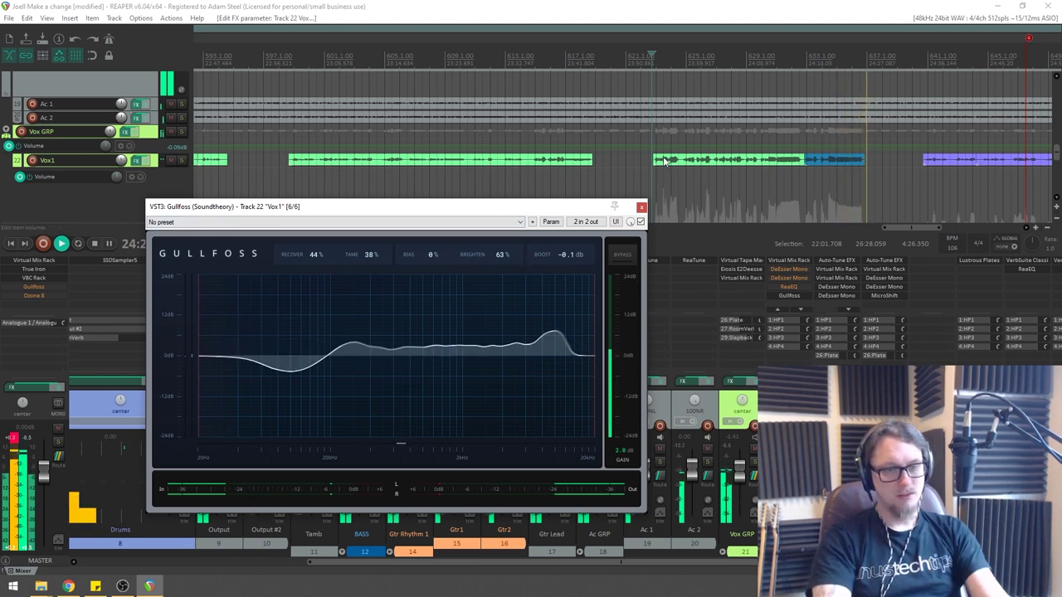
{"action": "key", "text": "space"}
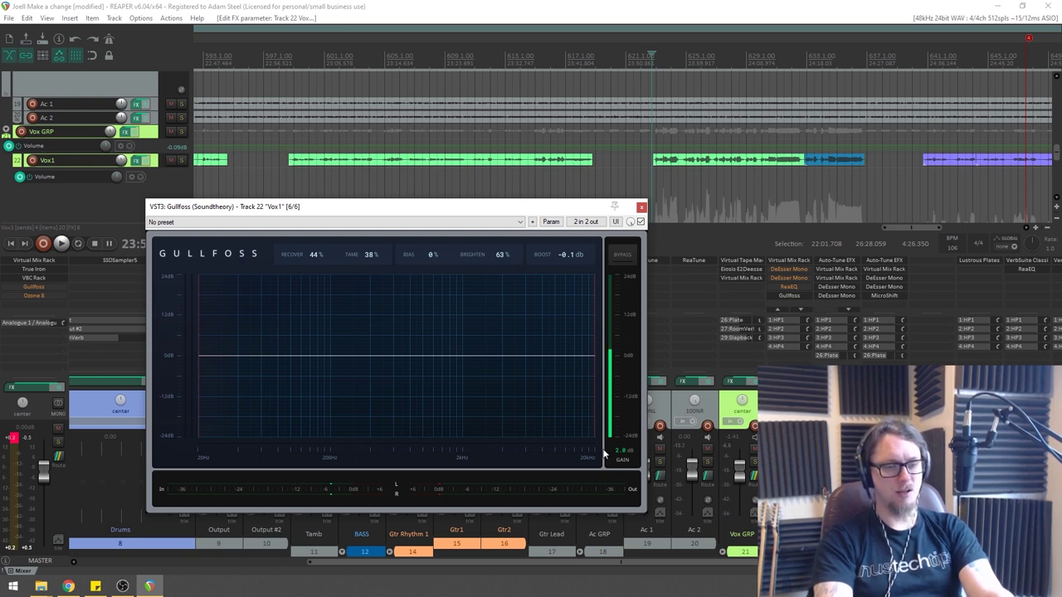
{"action": "key", "text": "space"}
{"action": "left_click", "coordinate": [623, 257]}
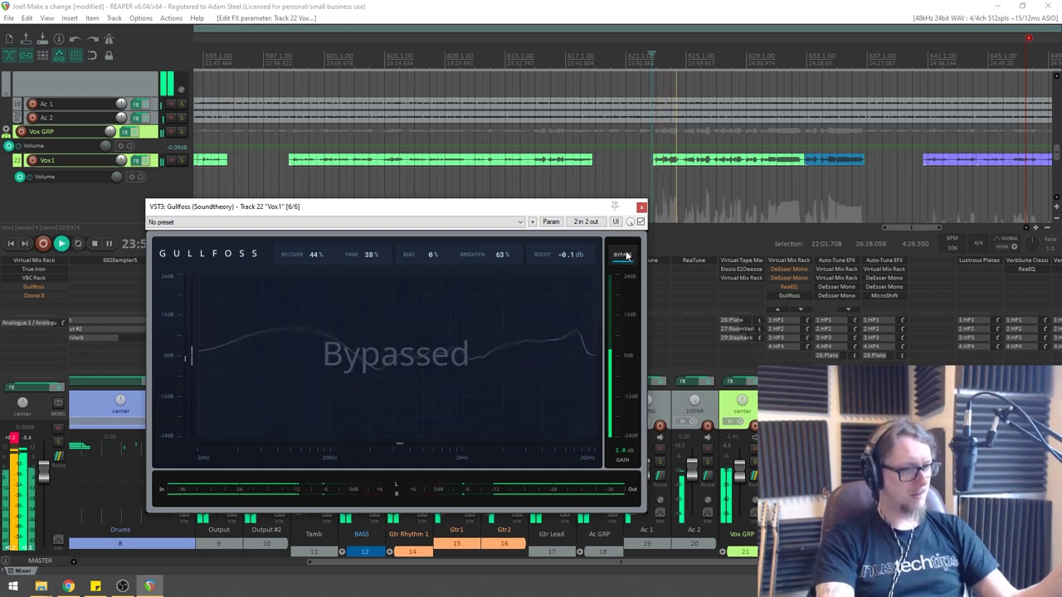
{"action": "left_click", "coordinate": [624, 256]}
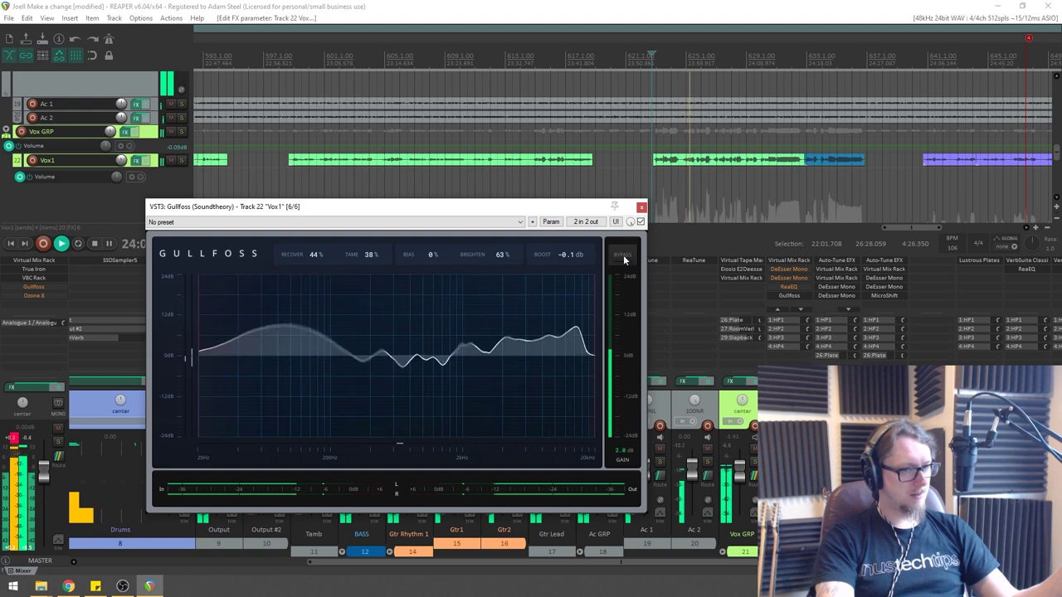
{"action": "left_click_drag", "start_coordinate": [365, 254], "coordinate": [374, 220]}
{"action": "left_click_drag", "start_coordinate": [314, 254], "coordinate": [309, 273]}
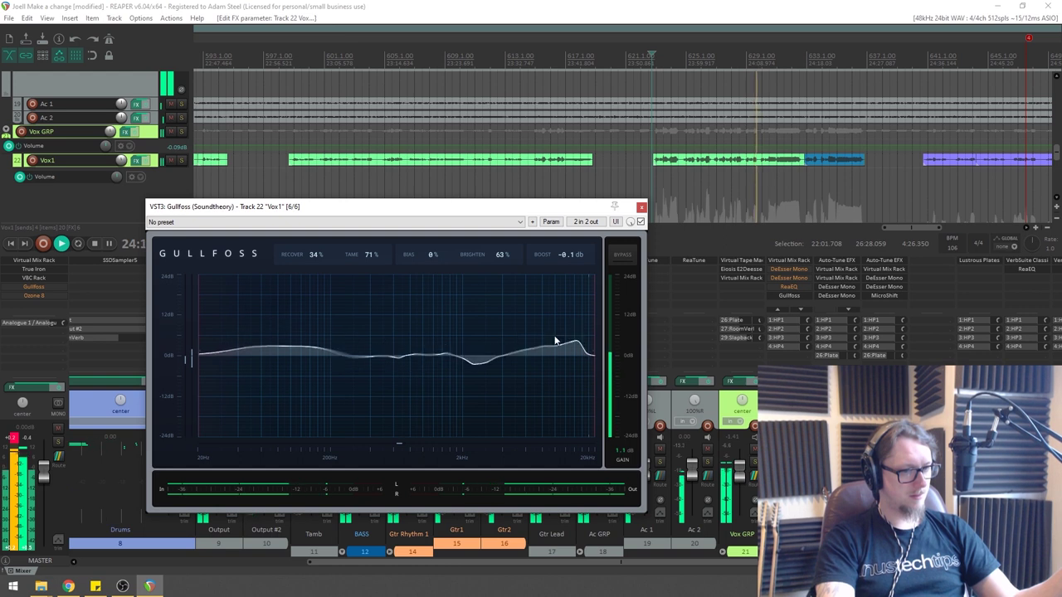
{"action": "left_click_drag", "start_coordinate": [365, 254], "coordinate": [315, 242]}
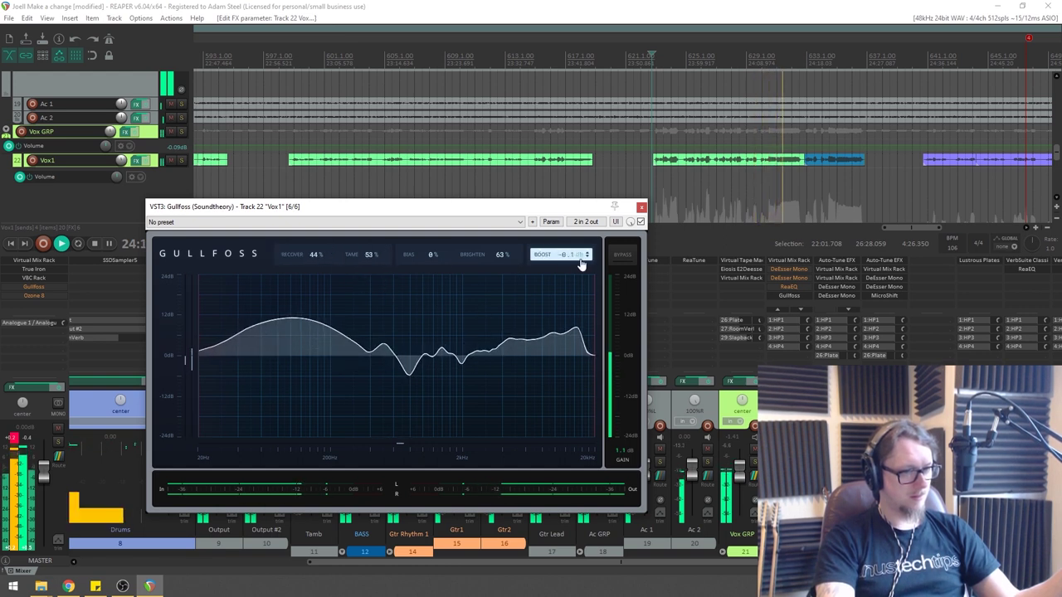
{"action": "left_click_drag", "start_coordinate": [508, 258], "coordinate": [505, 287]}
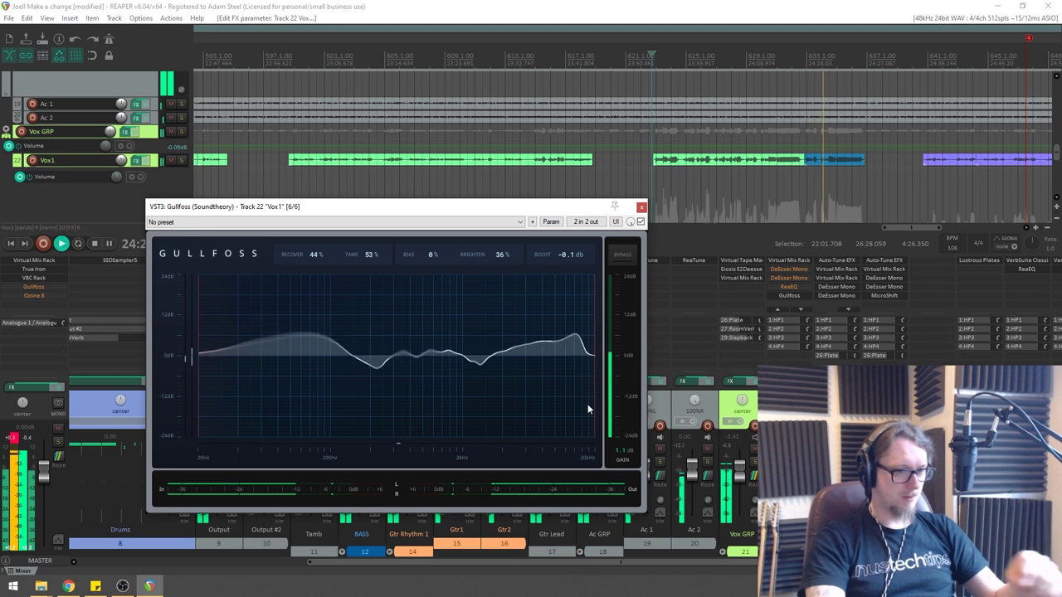
{"action": "left_click", "coordinate": [626, 259]}
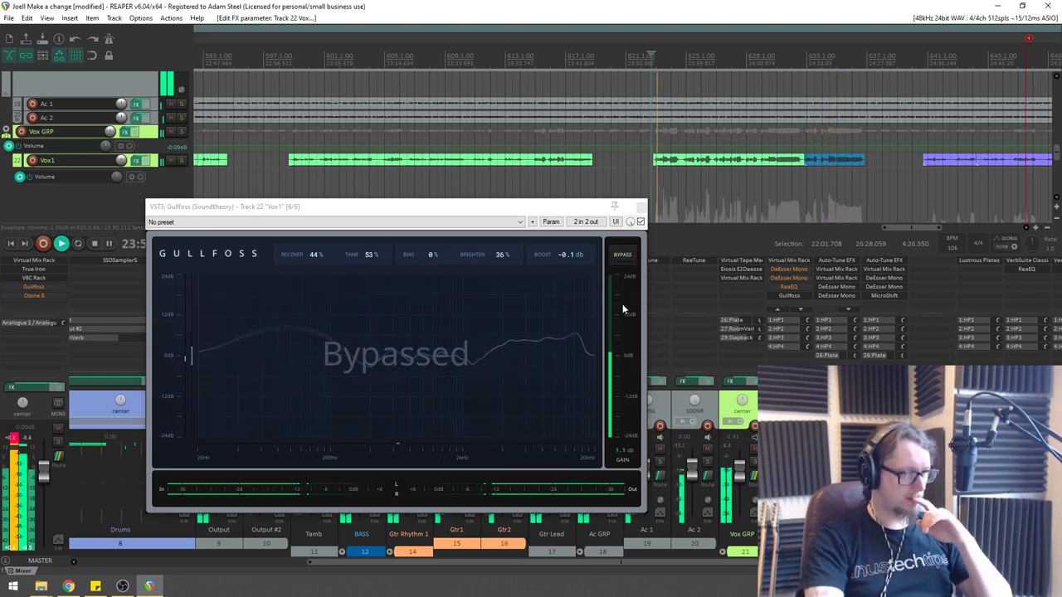
{"action": "left_click", "coordinate": [626, 257]}
{"action": "left_click_drag", "start_coordinate": [498, 254], "coordinate": [514, 288]}
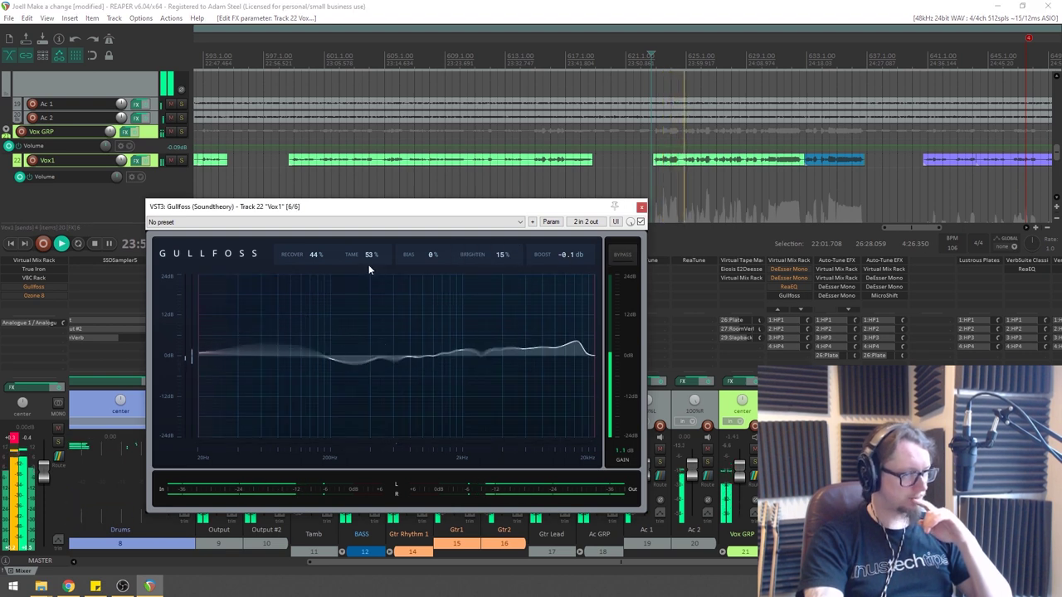
{"action": "left_click_drag", "start_coordinate": [367, 268], "coordinate": [374, 260]}
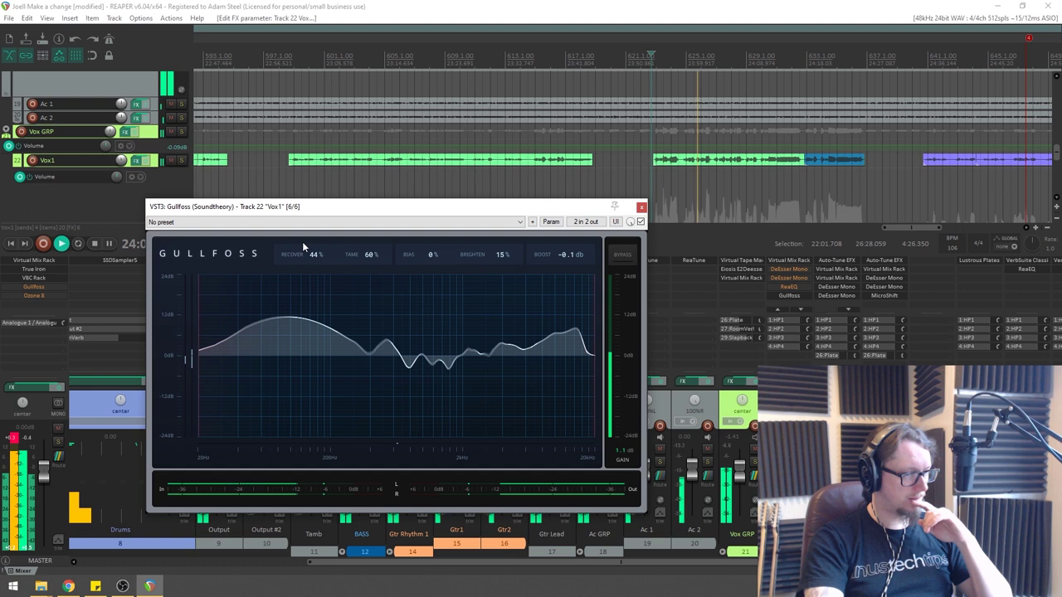
{"action": "left_click_drag", "start_coordinate": [569, 262], "coordinate": [594, 278]}
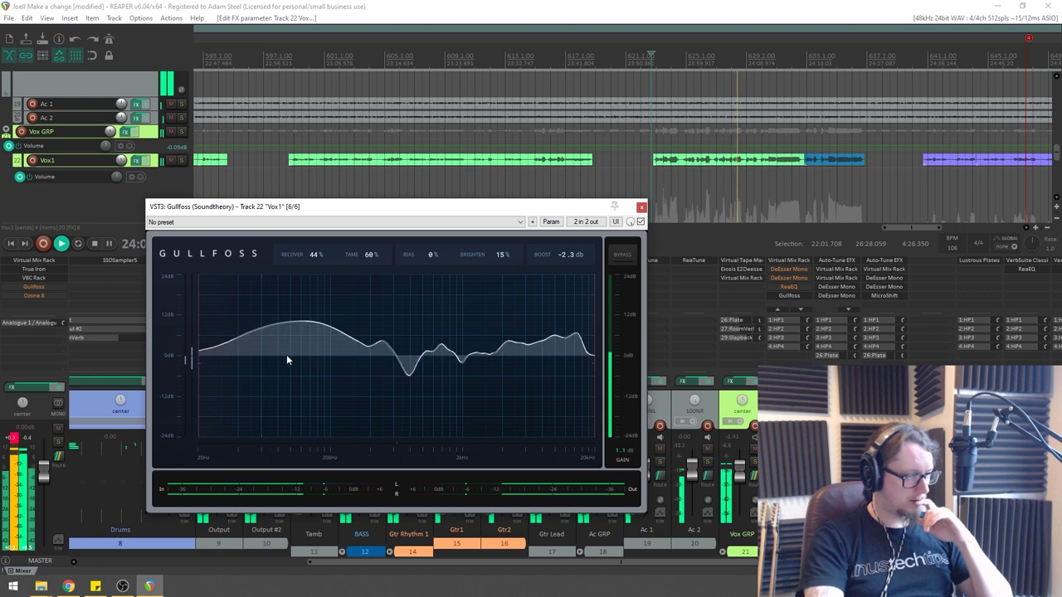
{"action": "left_click", "coordinate": [624, 257]}
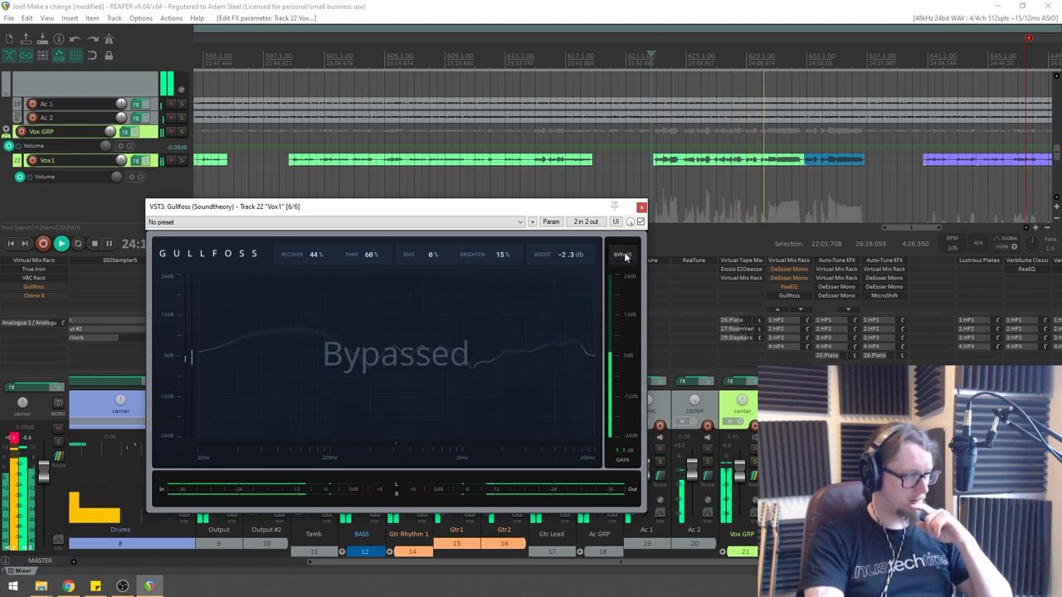
{"action": "left_click", "coordinate": [628, 256]}
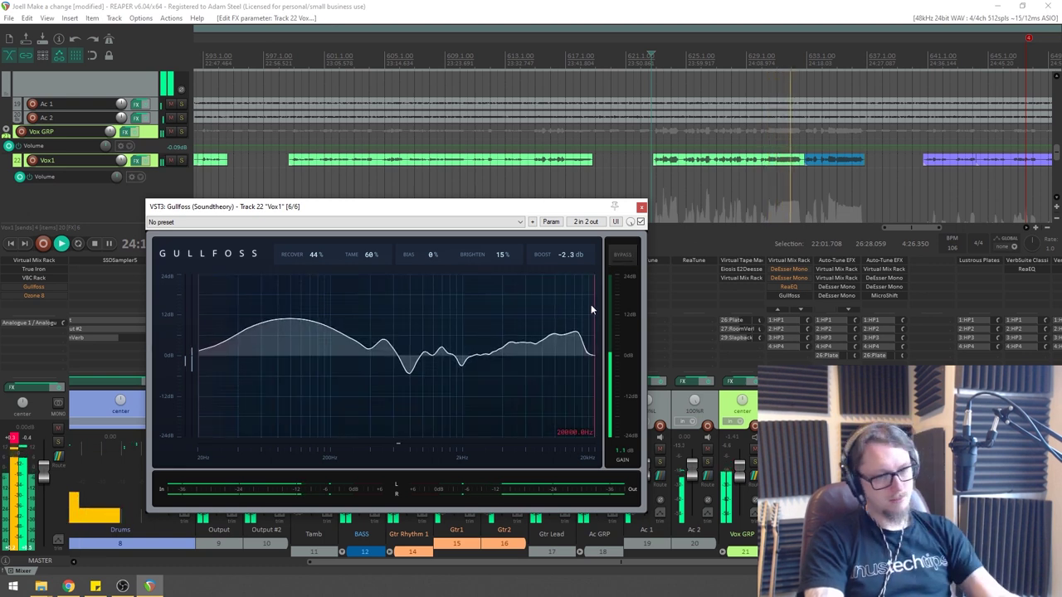
Stop playback with Vox1 Gullfoss at Tame 60%, Brighten 15% and Boost -2.3 dB.
{"action": "key", "text": "space"}
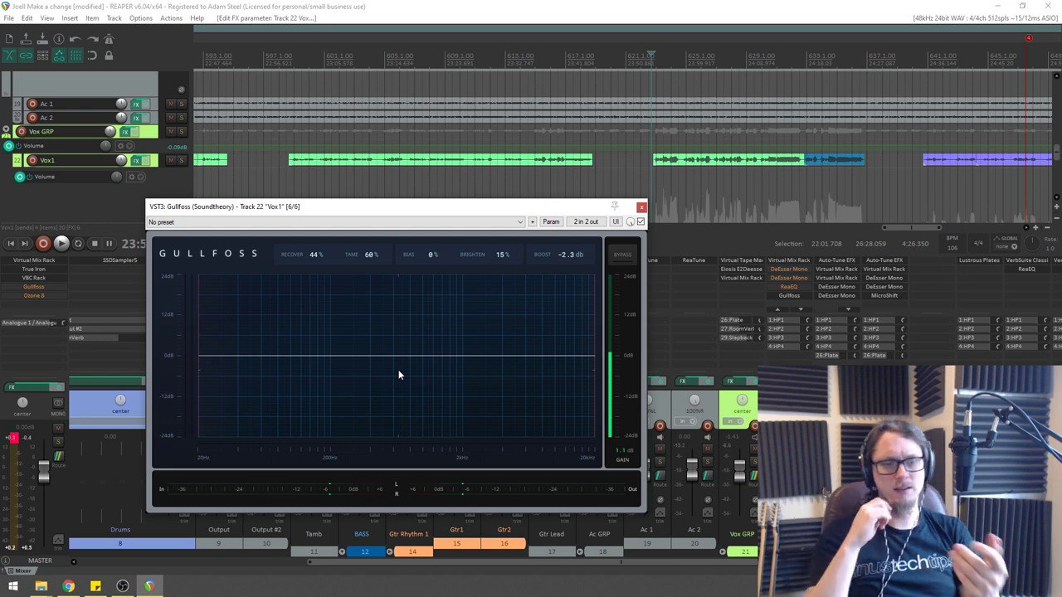
Open and close Vox1's ReaEQ, then drag the Gullfoss window up and to the left.
{"action": "left_click", "coordinate": [797, 286]}
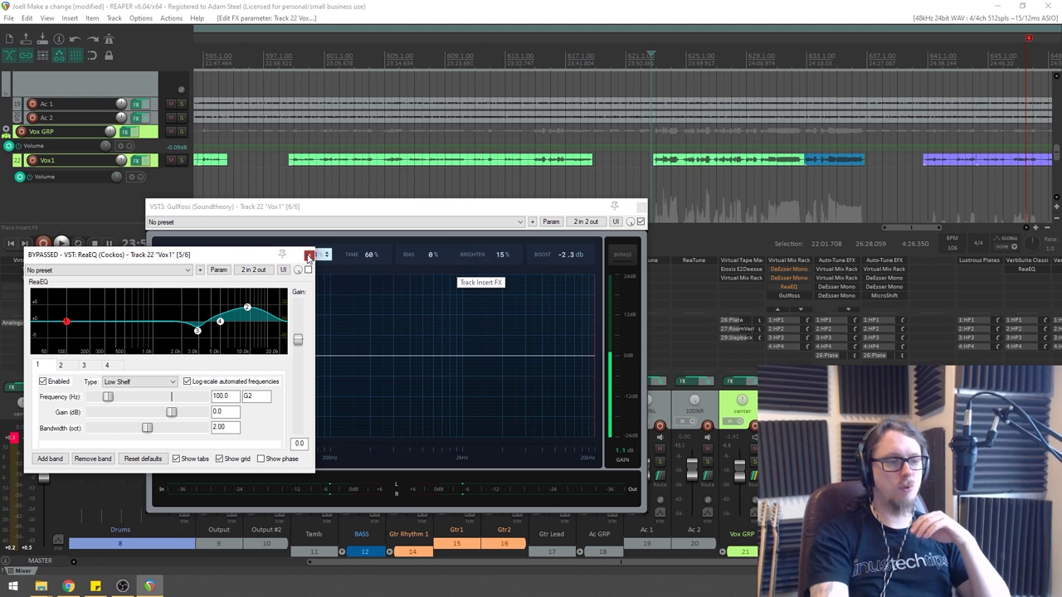
{"action": "left_click", "coordinate": [797, 286]}
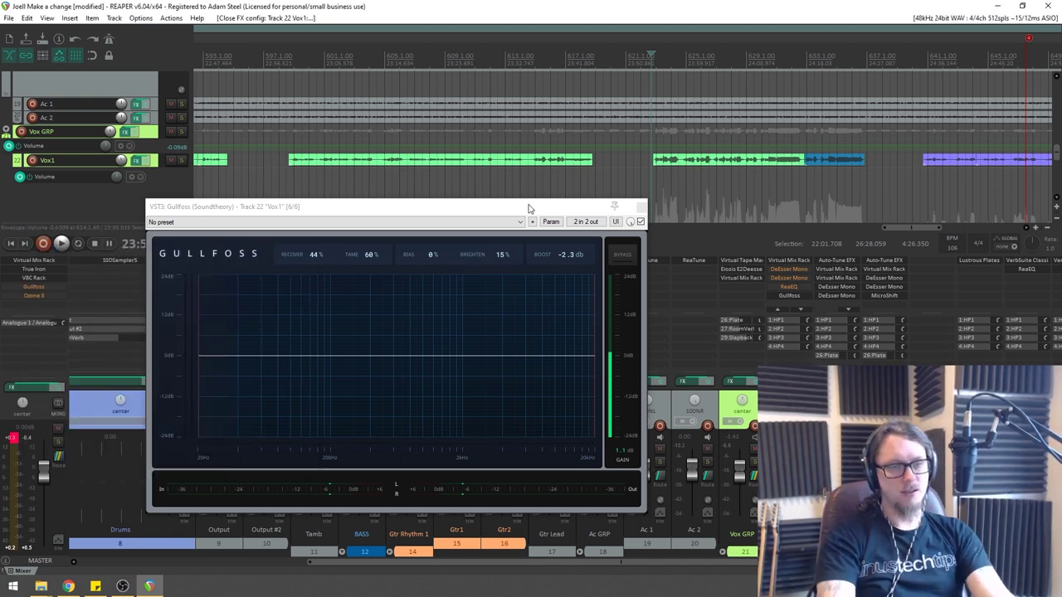
{"action": "left_click_drag", "start_coordinate": [529, 207], "coordinate": [515, 210]}
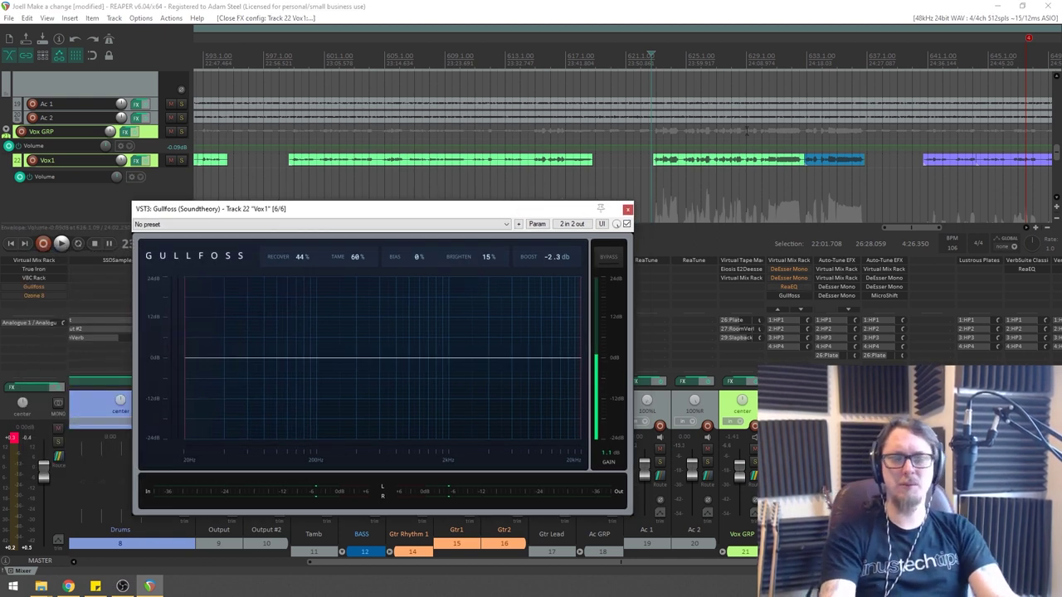
{"action": "left_click", "coordinate": [122, 586]}
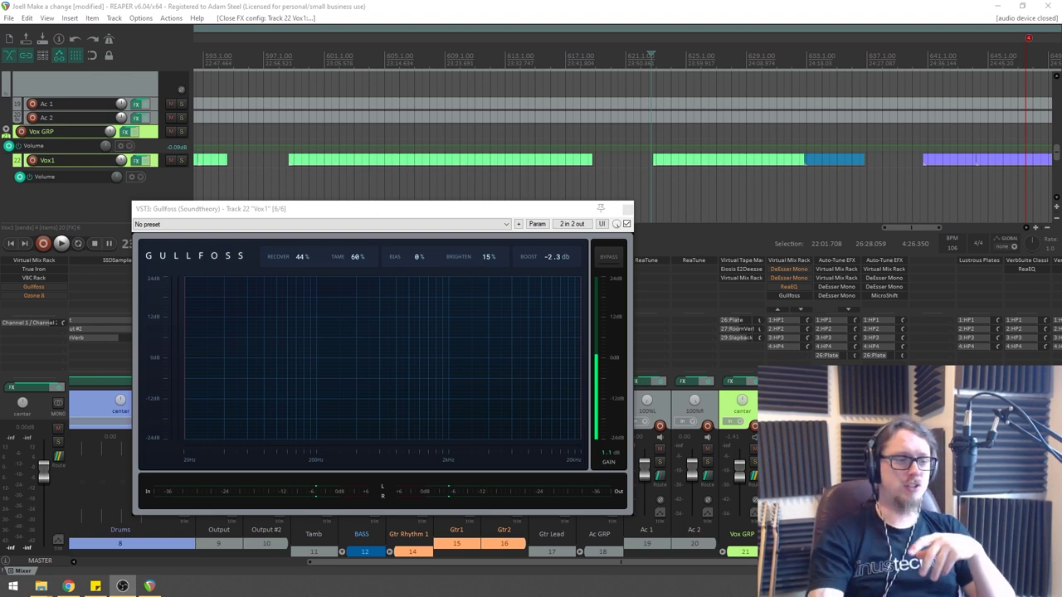
{"action": "left_click_drag", "start_coordinate": [429, 210], "coordinate": [416, 172]}
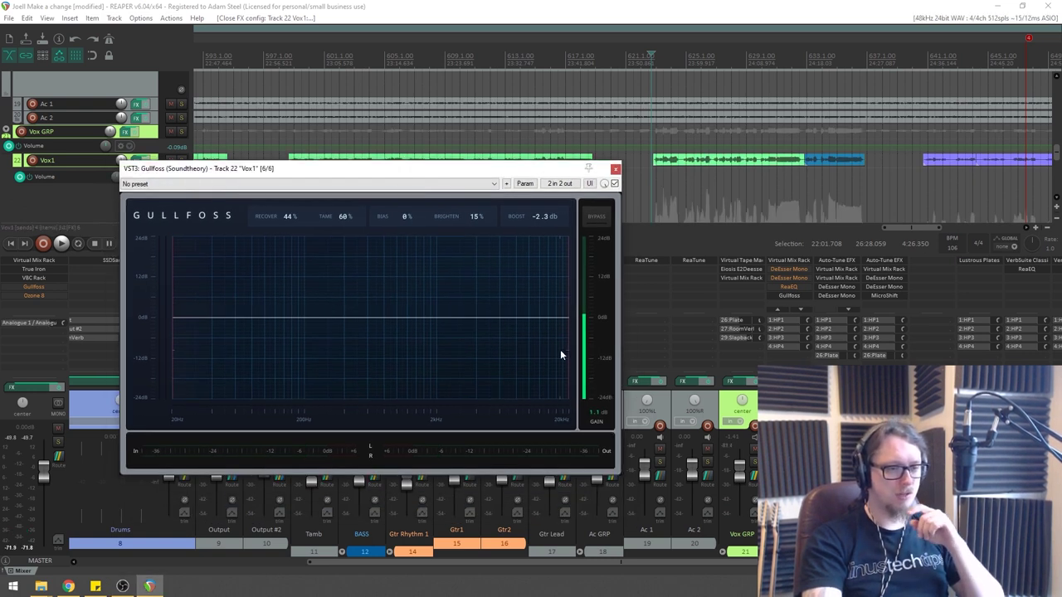
Set Vox1's Gullfoss low-frequency limit to 168.8 Hz, keeping the high limit at 19476 Hz.
{"action": "left_click_drag", "start_coordinate": [567, 333], "coordinate": [476, 333]}
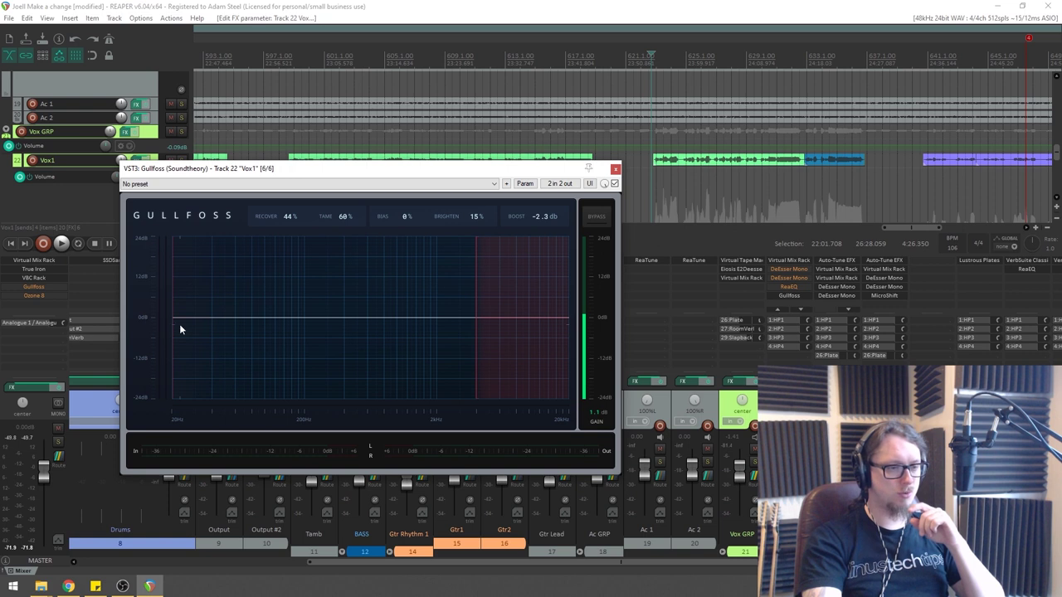
{"action": "left_click_drag", "start_coordinate": [170, 324], "coordinate": [308, 330]}
{"action": "left_click_drag", "start_coordinate": [483, 349], "coordinate": [569, 359]}
{"action": "left_click_drag", "start_coordinate": [424, 179], "coordinate": [394, 204]}
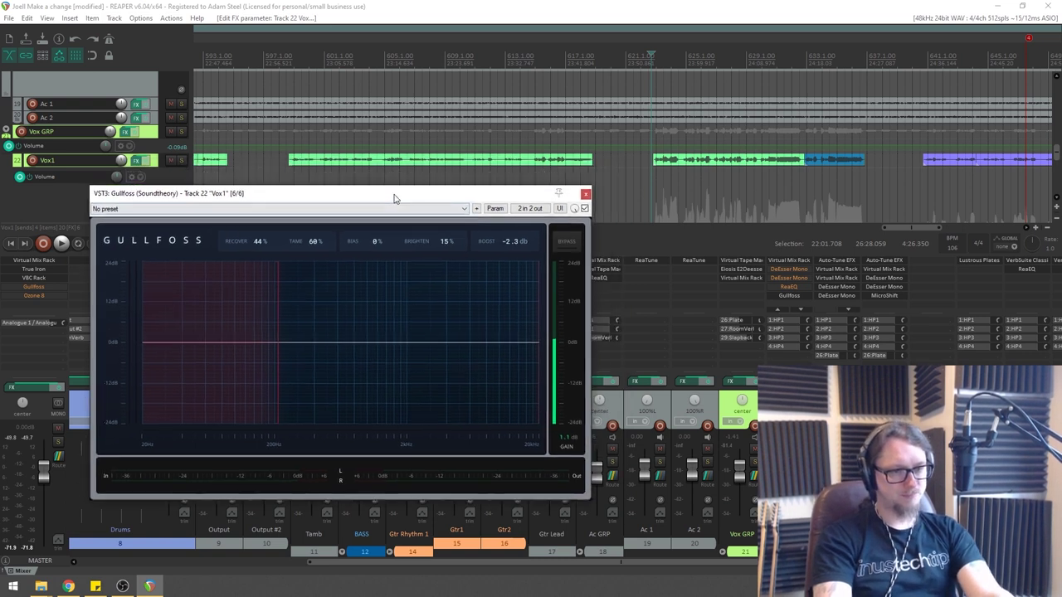
{"action": "mouse_move", "coordinate": [278, 363]}
{"action": "left_mouse_down"}
{"action": "mouse_move", "coordinate": [219, 373]}
{"action": "mouse_move", "coordinate": [273, 372]}
{"action": "left_mouse_up"}
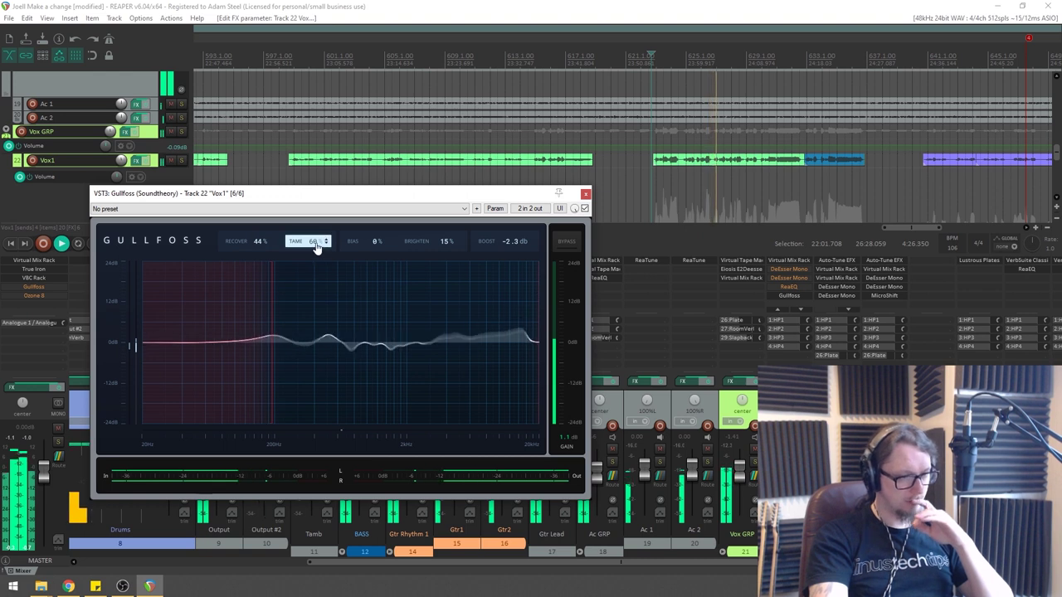
Set Vox1's Gullfoss to Recover 46%, Tame 70%, Bias -35%, Boost 0 dB, then stop playback.
{"action": "left_click_drag", "start_coordinate": [249, 241], "coordinate": [280, 241]}
{"action": "scroll", "coordinate": [312, 242], "scroll_direction": "up", "scroll_amount": 5}
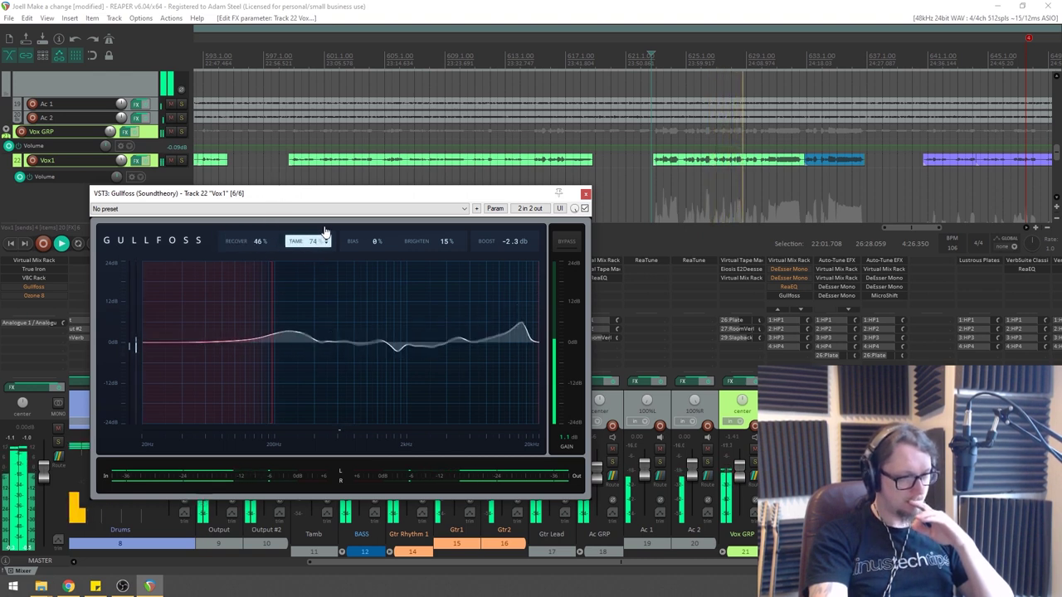
{"action": "left_click_drag", "start_coordinate": [375, 247], "coordinate": [379, 282]}
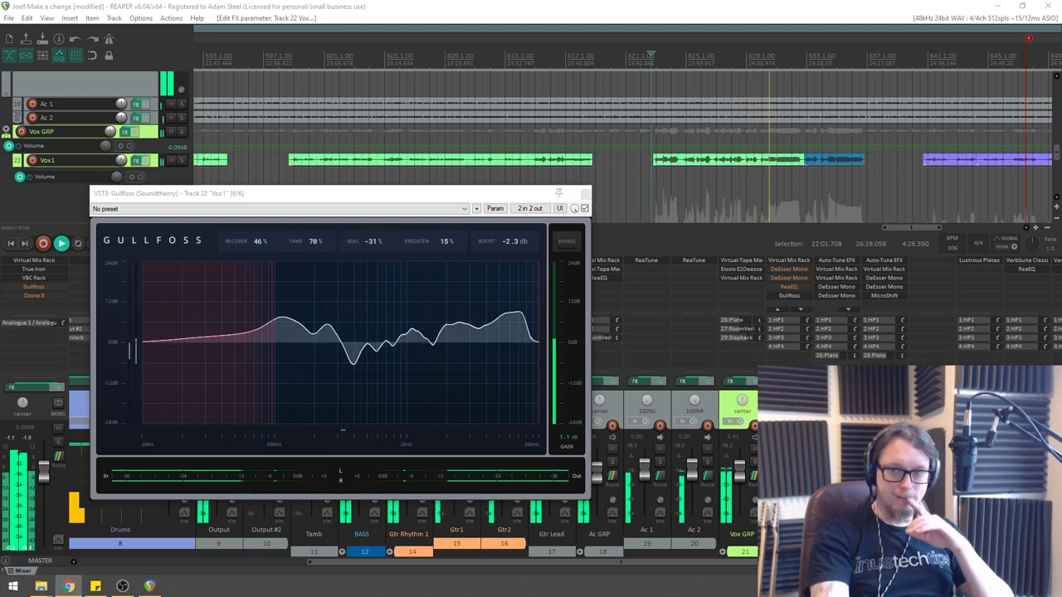
{"action": "key", "text": "alt+Tab"}
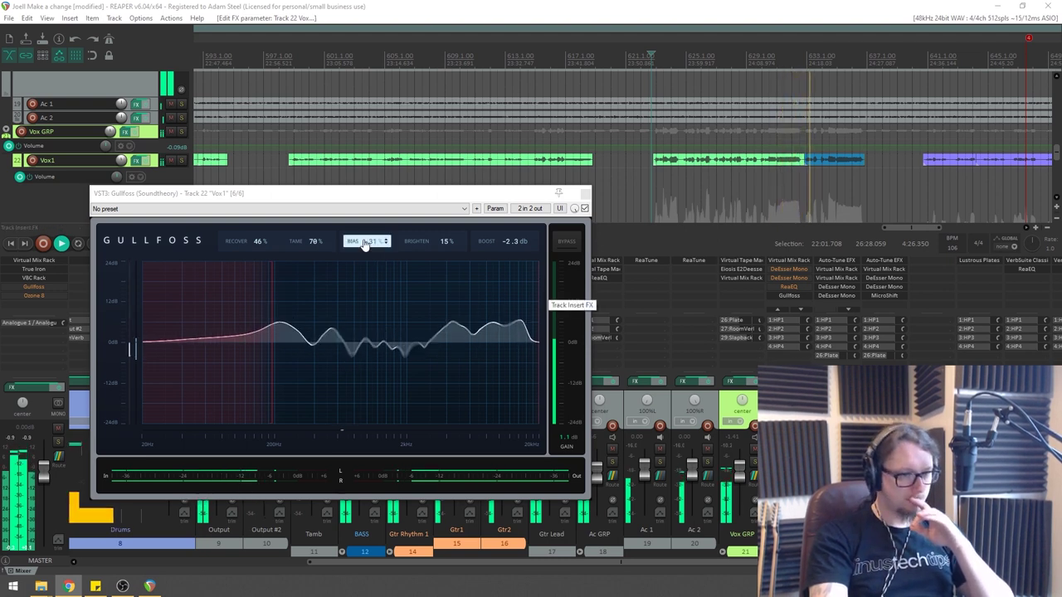
{"action": "scroll", "coordinate": [370, 245], "scroll_direction": "up", "scroll_amount": 5}
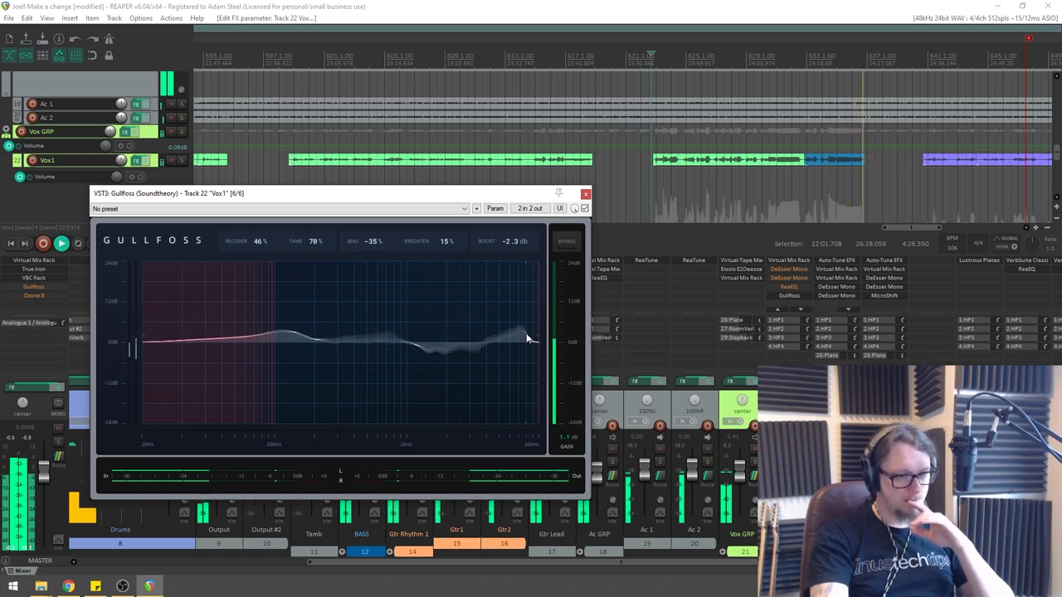
{"action": "key", "text": "space"}
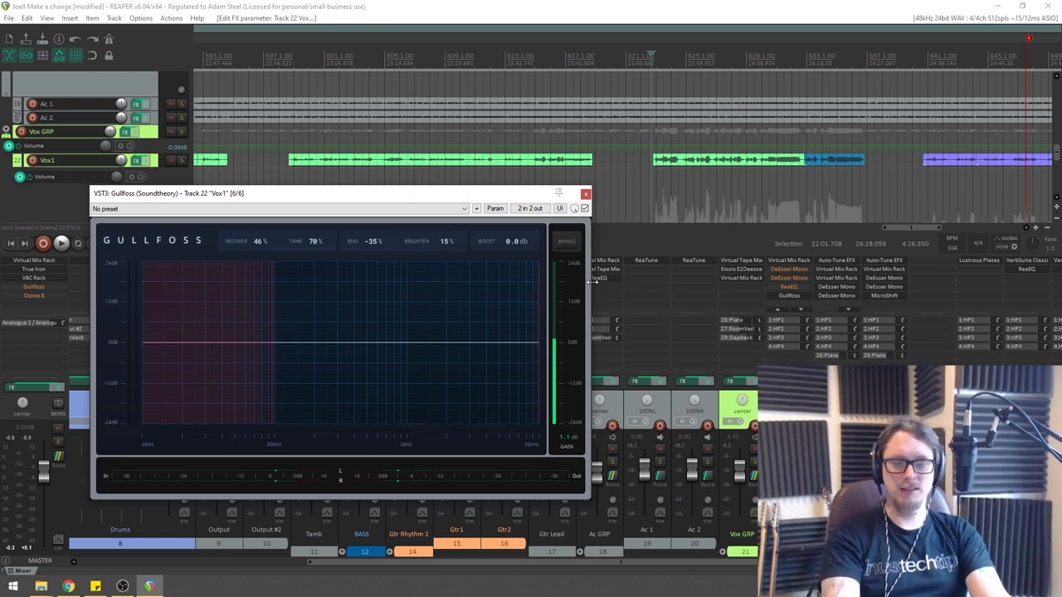
Bypass-compare Vox1's Gullfoss, then open the master track's Gullfoss window alongside it.
{"action": "left_click", "coordinate": [565, 243]}
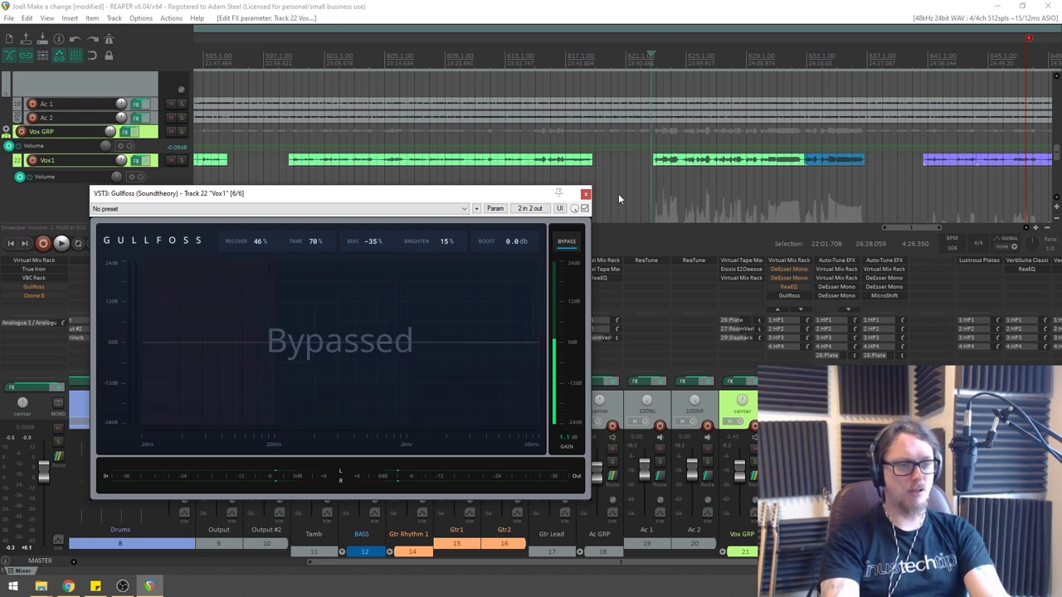
{"action": "left_click", "coordinate": [569, 244]}
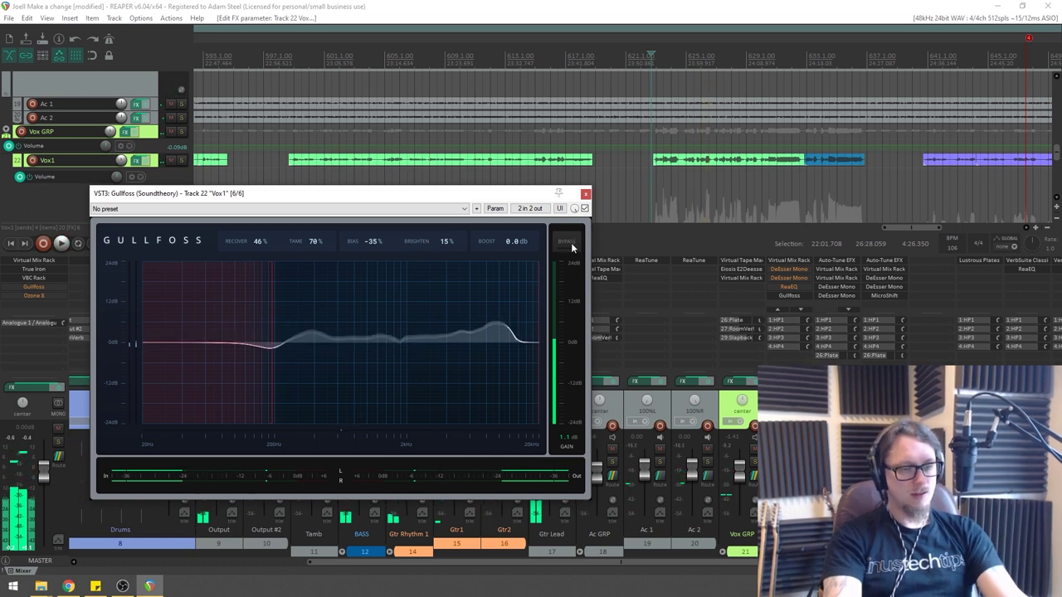
{"action": "left_click", "coordinate": [26, 287], "text": "shift"}
{"action": "left_click", "coordinate": [26, 287]}
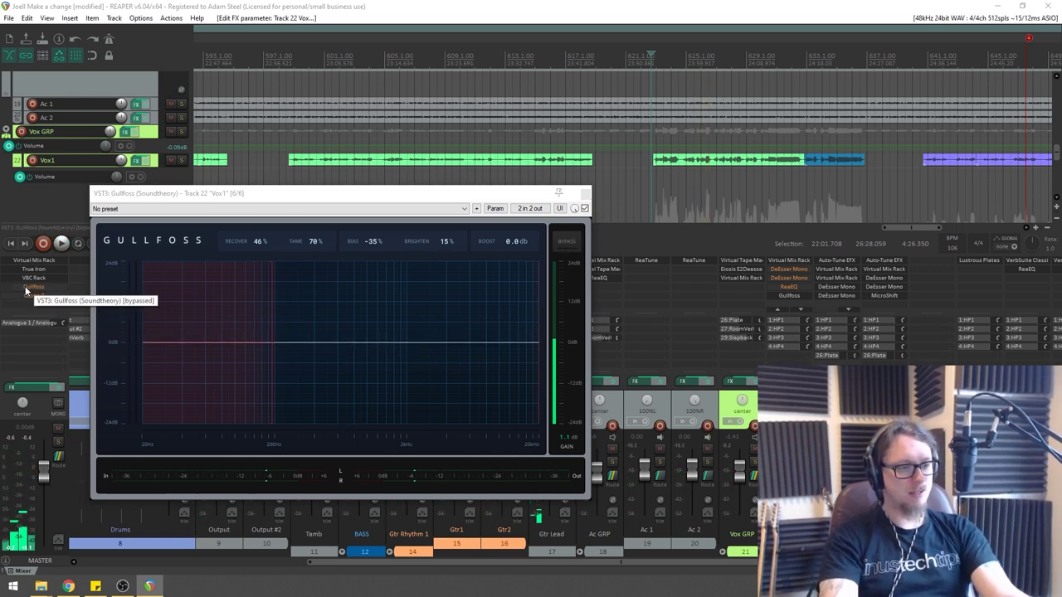
{"action": "left_click_drag", "start_coordinate": [295, 195], "coordinate": [578, 146]}
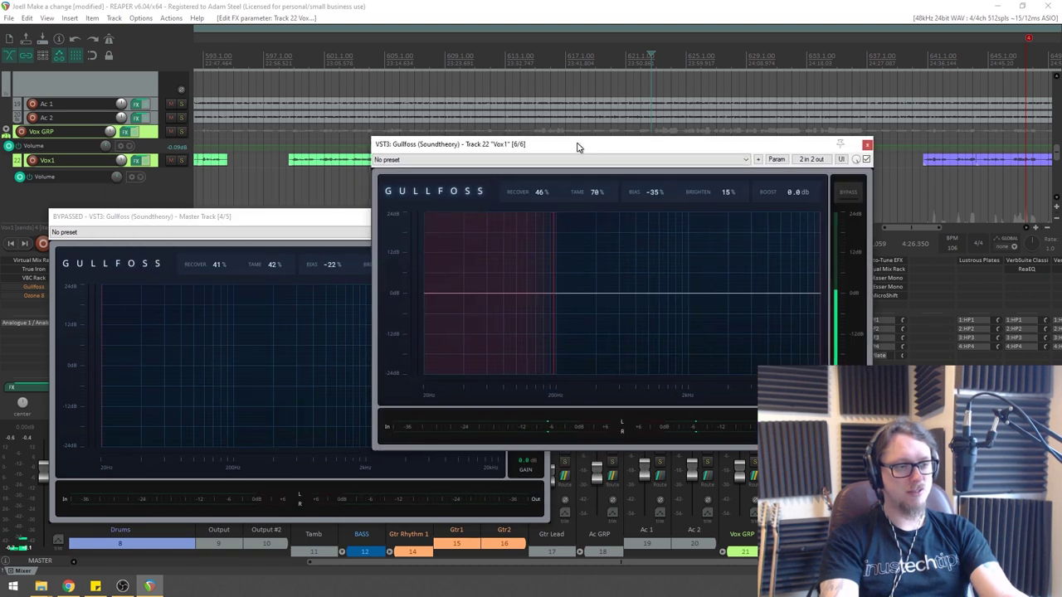
{"action": "left_click", "coordinate": [282, 224]}
Enable the master track's Gullfoss, lower its Tame to 22%, and start playback.
{"action": "left_click", "coordinate": [528, 265]}
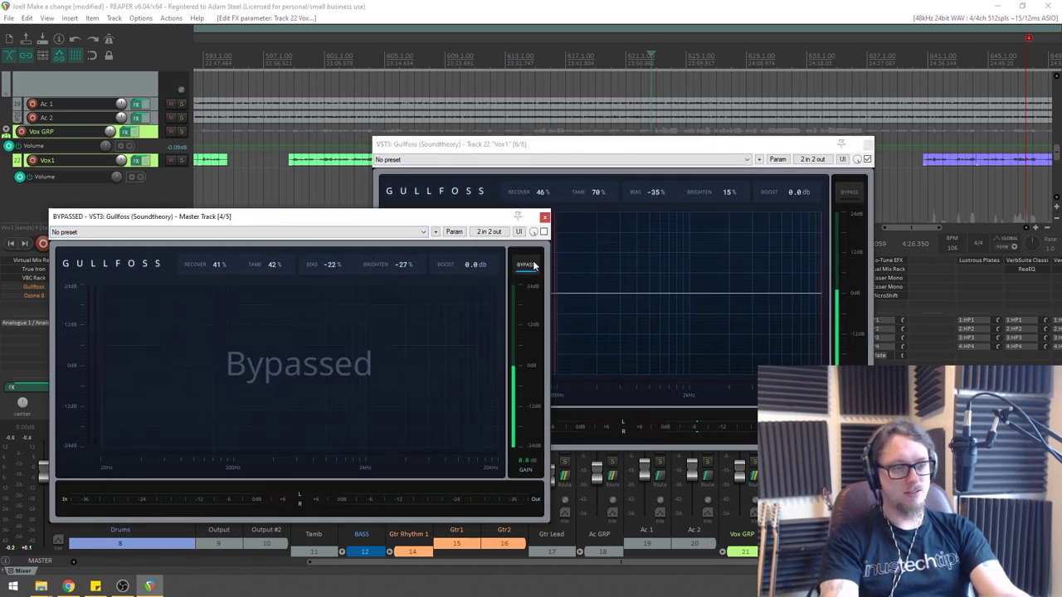
{"action": "left_click", "coordinate": [516, 265]}
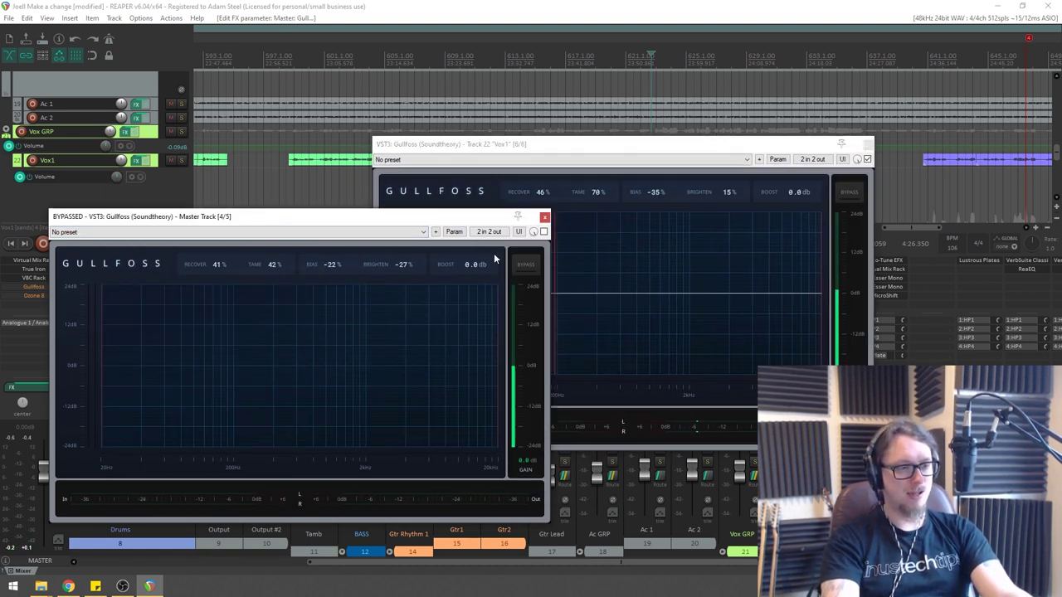
{"action": "left_click", "coordinate": [543, 232]}
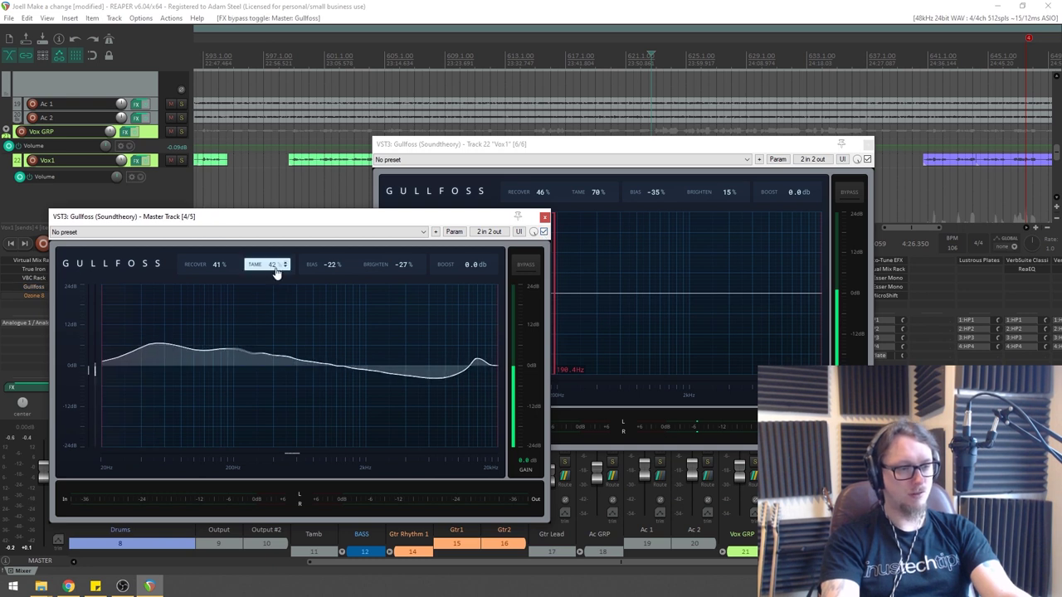
{"action": "left_click_drag", "start_coordinate": [276, 300], "coordinate": [278, 296]}
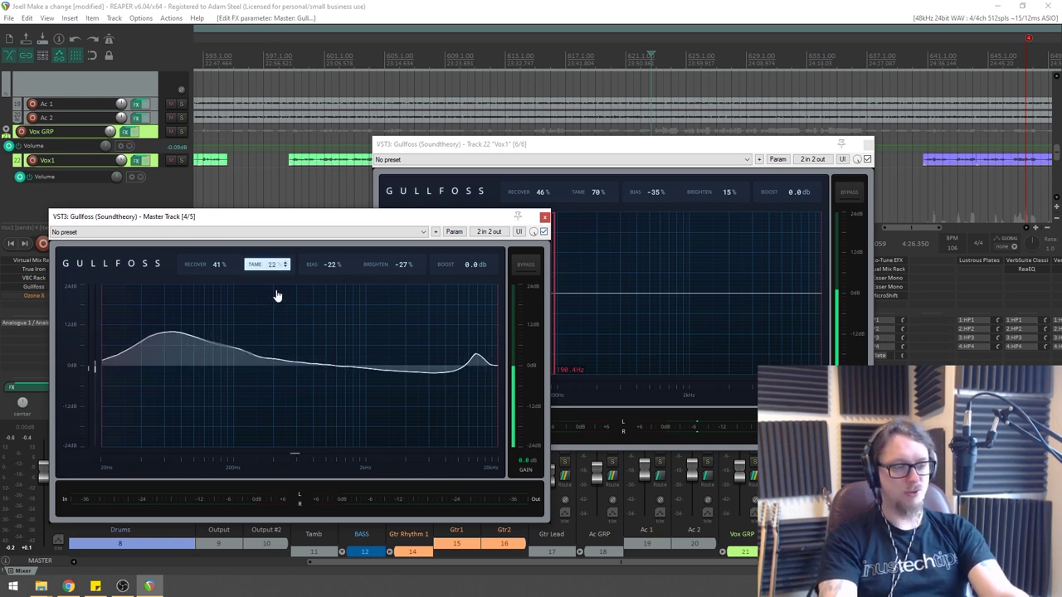
{"action": "left_click_drag", "start_coordinate": [526, 144], "coordinate": [462, 223]}
{"action": "key", "text": "space"}
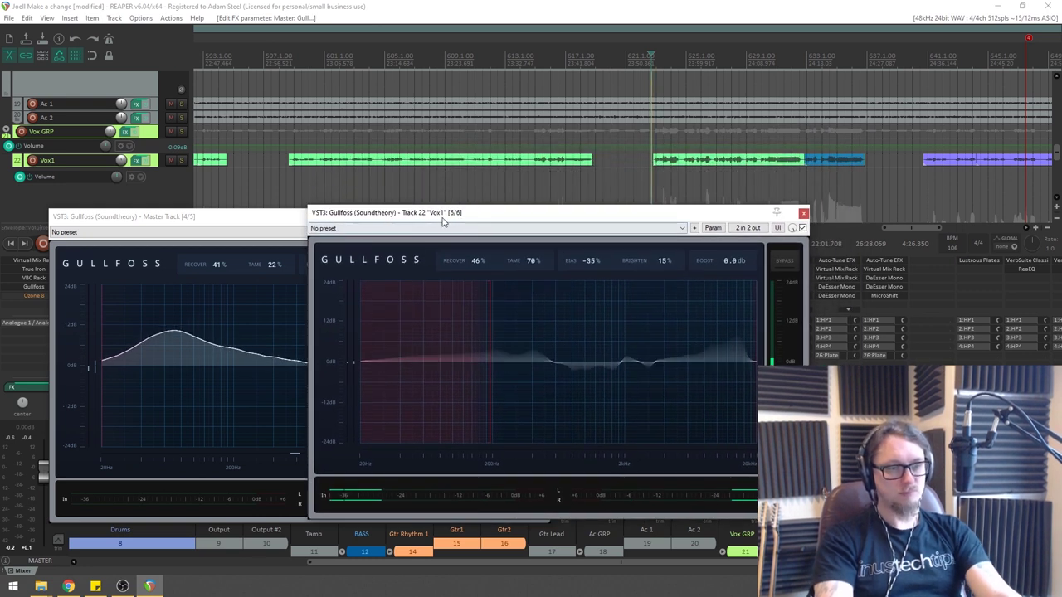
Arrange the master and Vox1 Gullfoss windows side by side.
{"action": "left_click", "coordinate": [250, 222]}
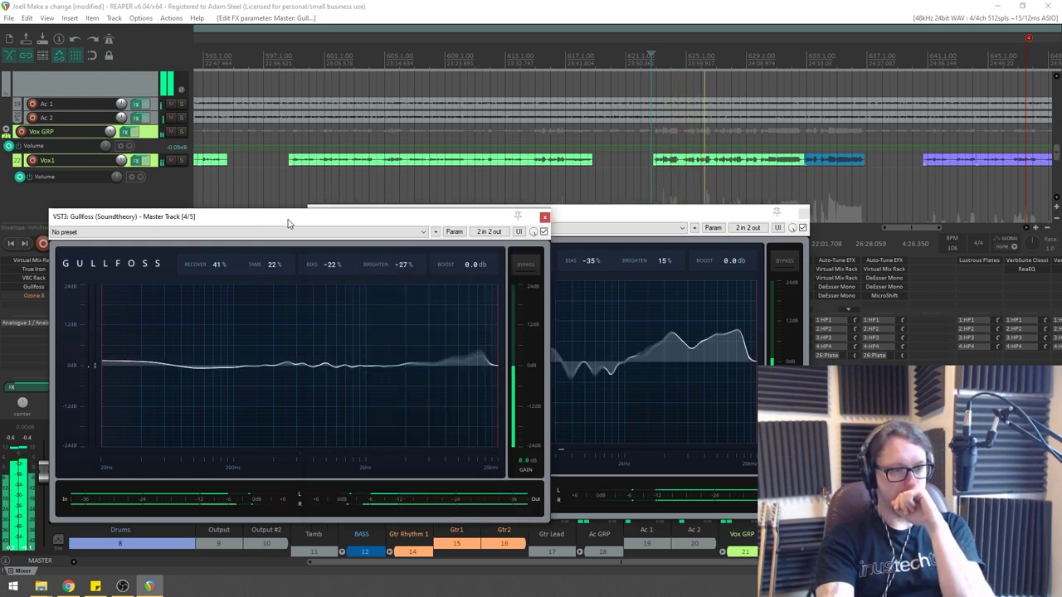
{"action": "left_click_drag", "start_coordinate": [289, 222], "coordinate": [242, 220]}
{"action": "left_click_drag", "start_coordinate": [548, 214], "coordinate": [585, 176]}
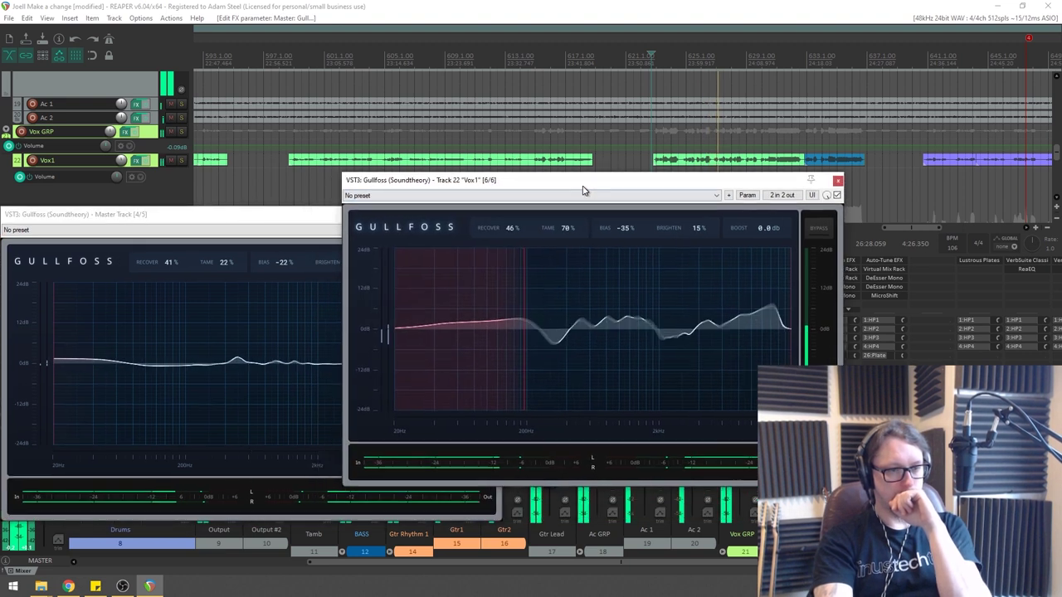
{"action": "left_click_drag", "start_coordinate": [195, 219], "coordinate": [212, 217]}
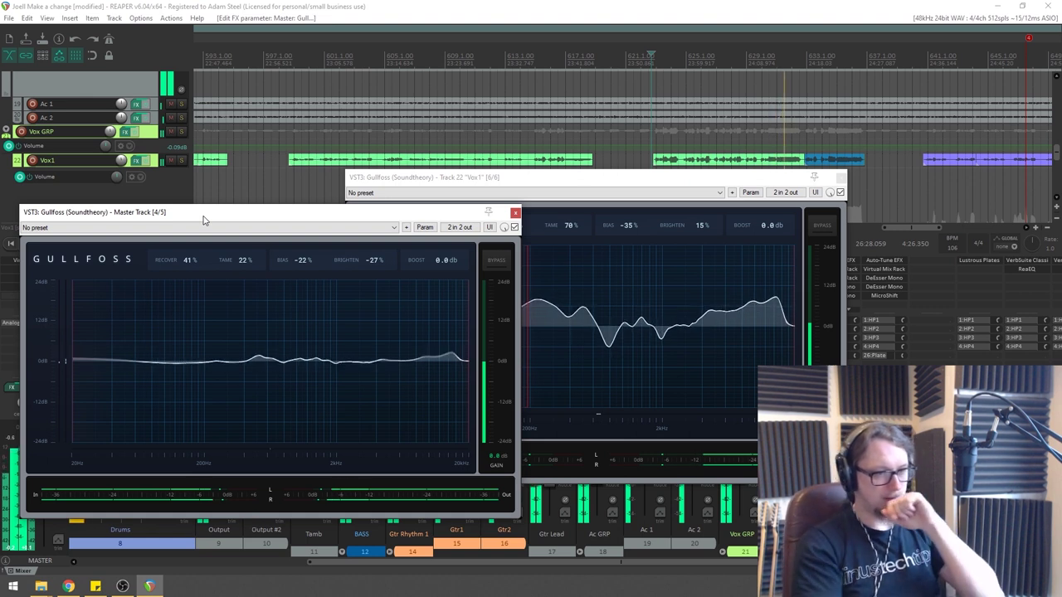
Raise the master Gullfoss Recover to 50% and Brighten to -7%, then start playback.
{"action": "left_click_drag", "start_coordinate": [189, 261], "coordinate": [229, 253]}
{"action": "left_click_drag", "start_coordinate": [373, 260], "coordinate": [393, 249]}
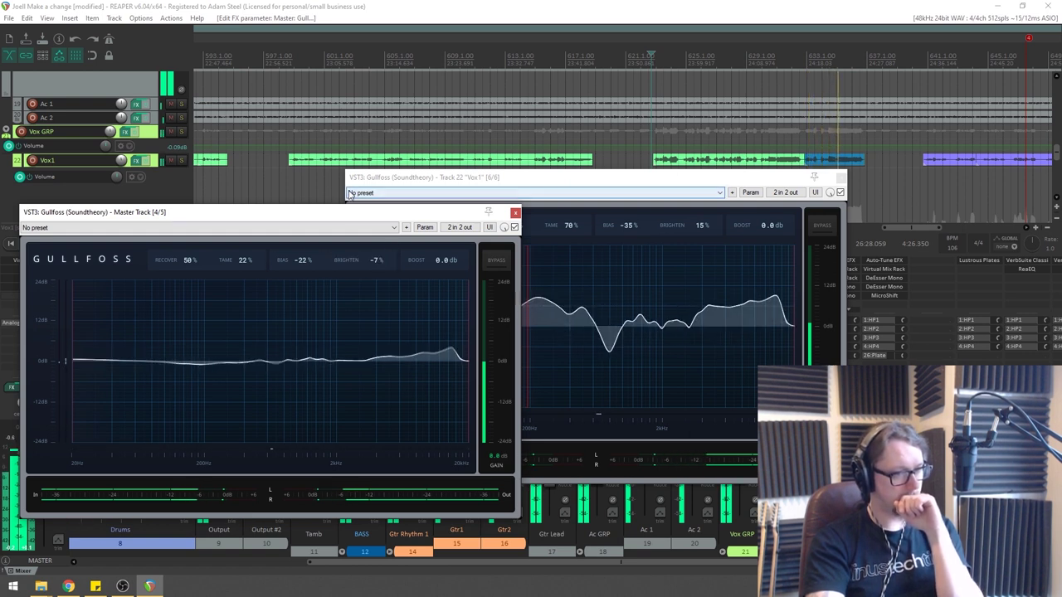
{"action": "scroll", "coordinate": [406, 145], "scroll_direction": "down", "scroll_amount": 2}
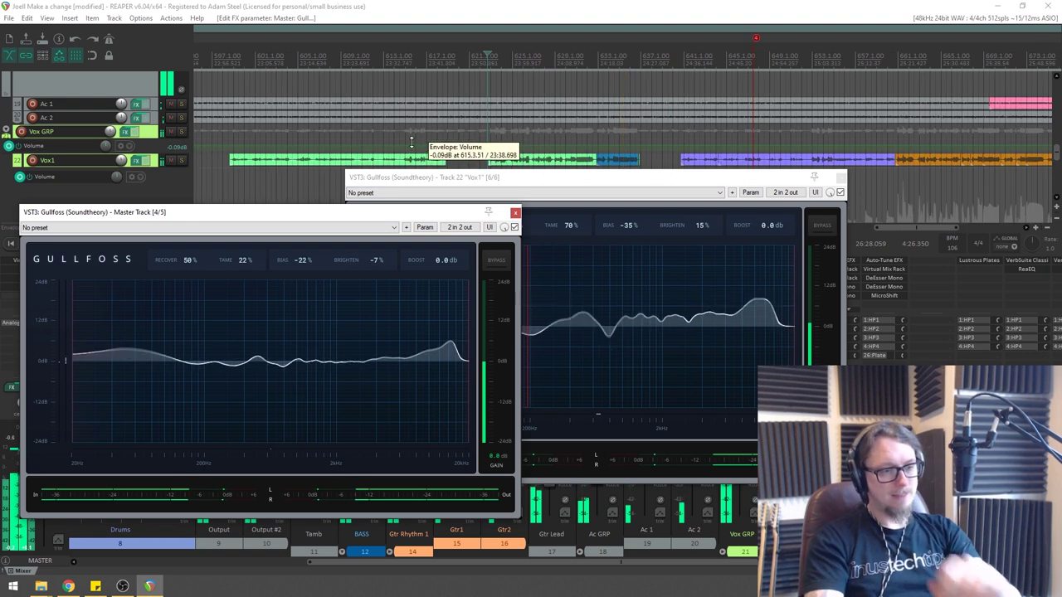
{"action": "scroll", "coordinate": [411, 143], "scroll_direction": "down", "scroll_amount": 3}
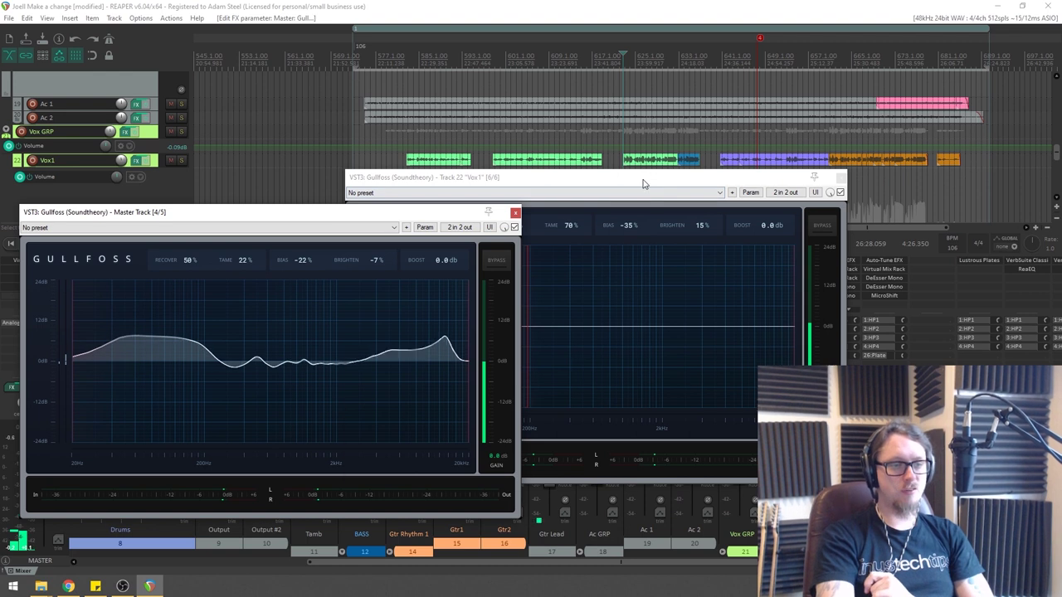
{"action": "left_click_drag", "start_coordinate": [643, 184], "coordinate": [656, 182]}
{"action": "left_click", "coordinate": [309, 403]}
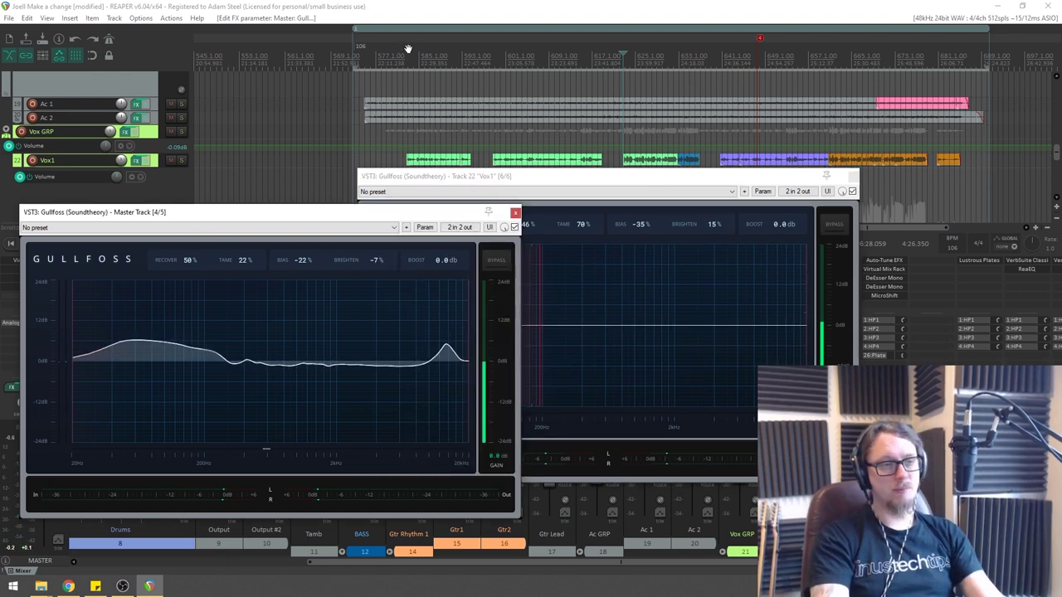
{"action": "scroll", "coordinate": [696, 97], "scroll_direction": "up", "scroll_amount": 4}
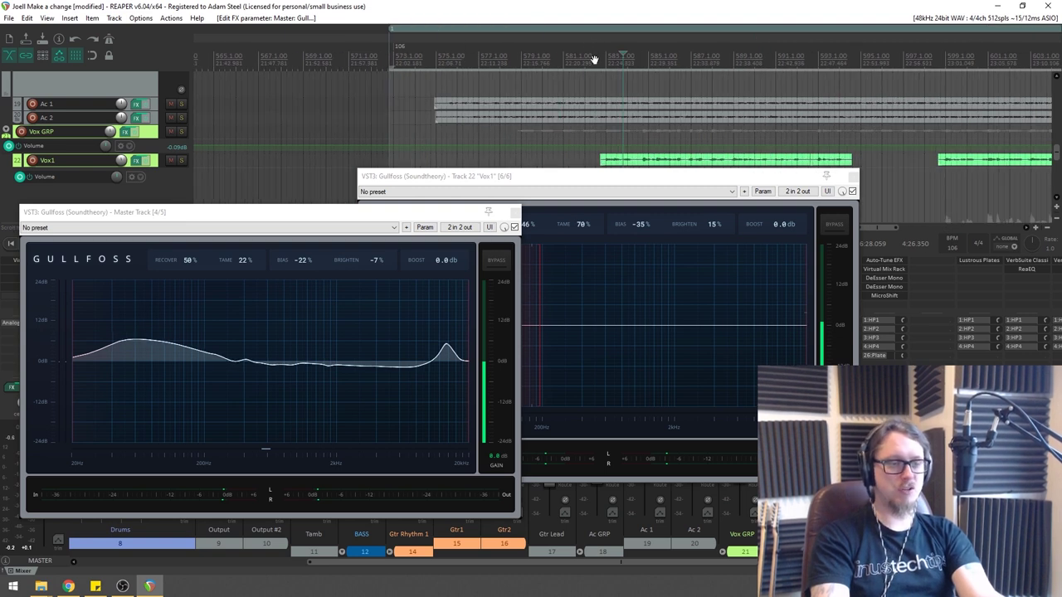
{"action": "scroll", "coordinate": [595, 115], "scroll_direction": "down", "scroll_amount": 3}
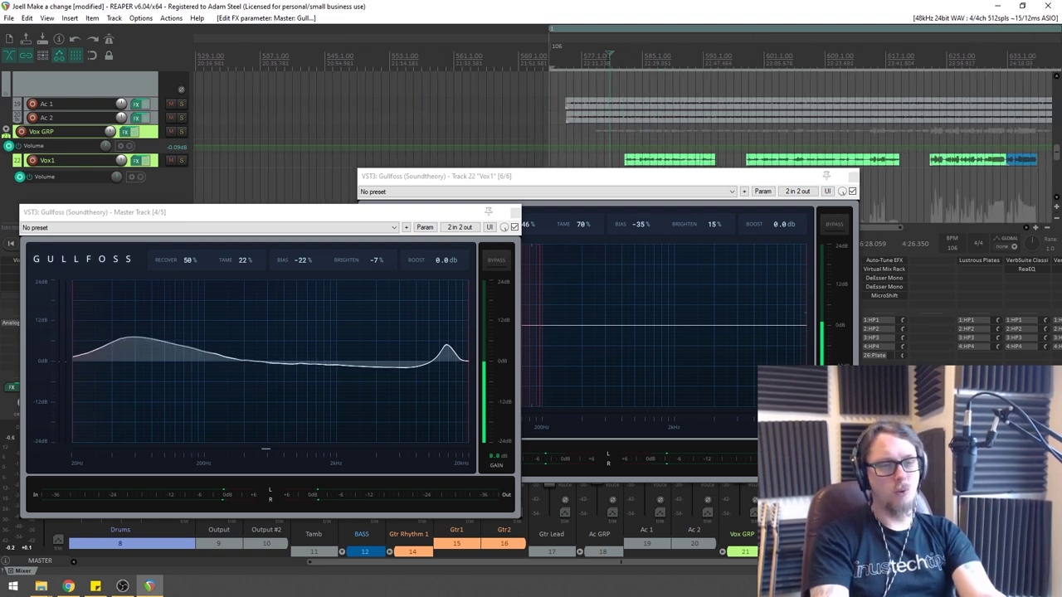
{"action": "scroll", "coordinate": [633, 104], "scroll_direction": "up", "scroll_amount": 2}
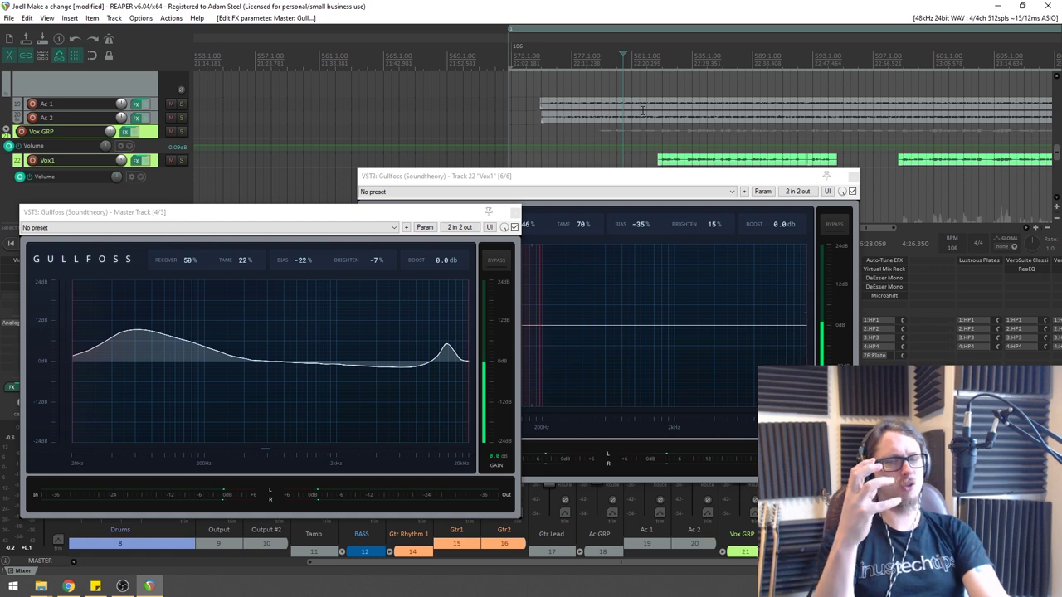
{"action": "key", "text": "space"}
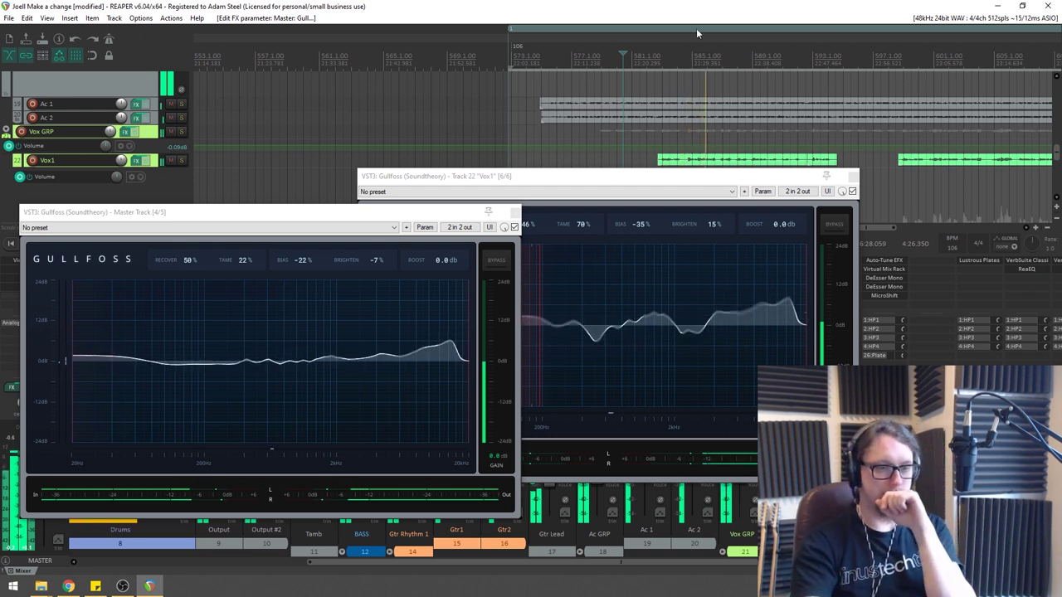
Stop playback and set Vox1's Gullfoss Tame to 29% and Brighten to 32%.
{"action": "left_click", "coordinate": [585, 185]}
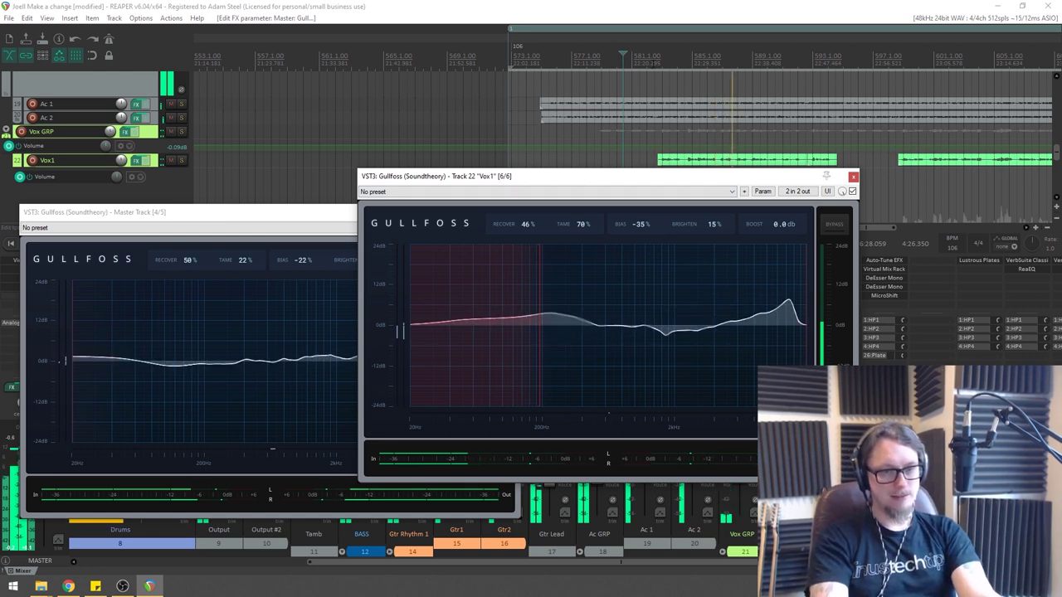
{"action": "left_click", "coordinate": [658, 58]}
{"action": "key", "text": "space"}
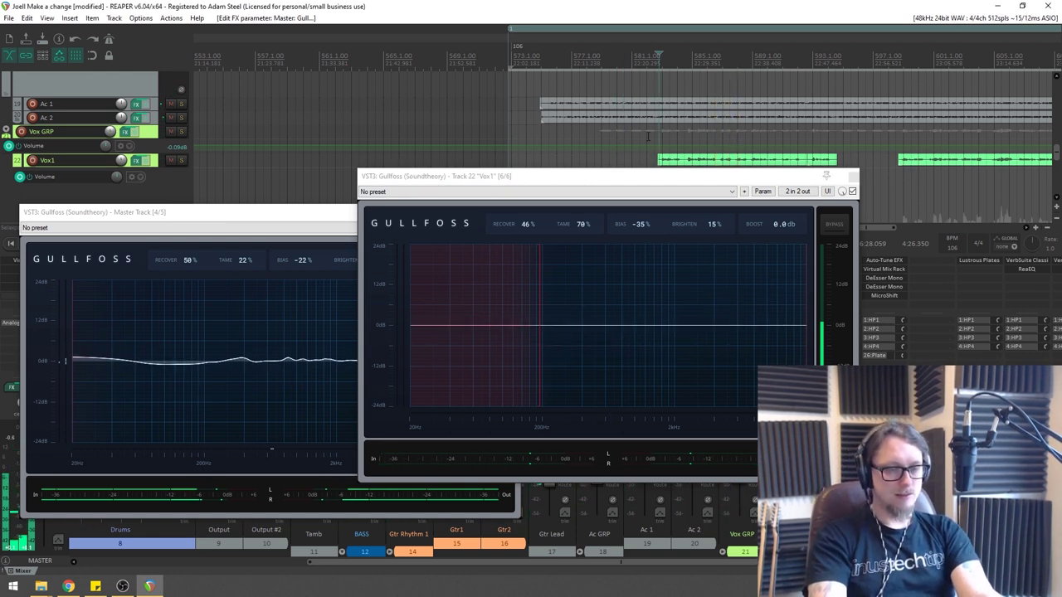
{"action": "scroll", "coordinate": [585, 229], "scroll_direction": "up", "scroll_amount": 2}
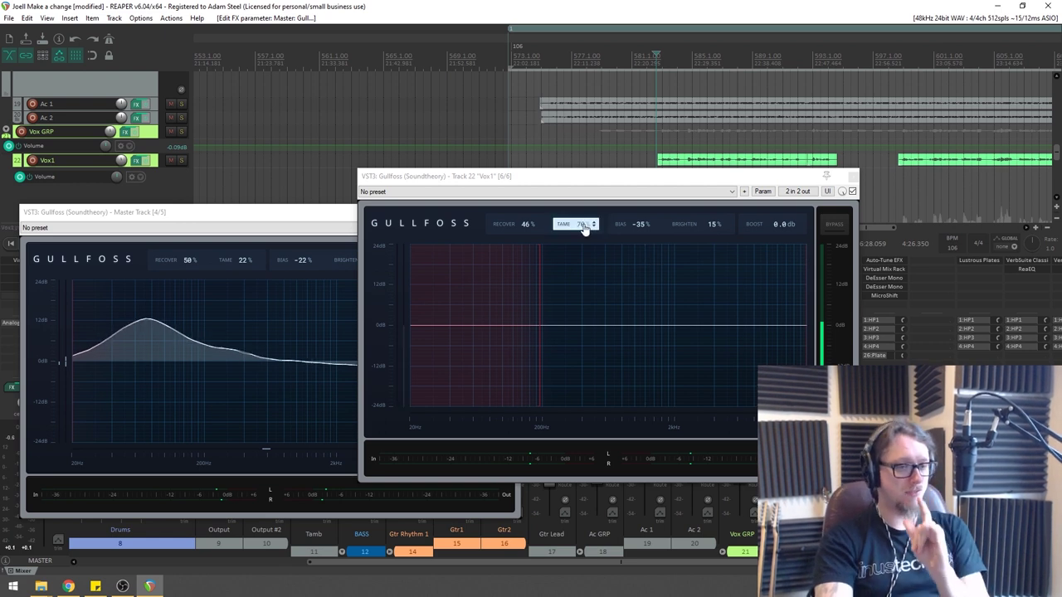
{"action": "left_click_drag", "start_coordinate": [585, 230], "coordinate": [591, 246]}
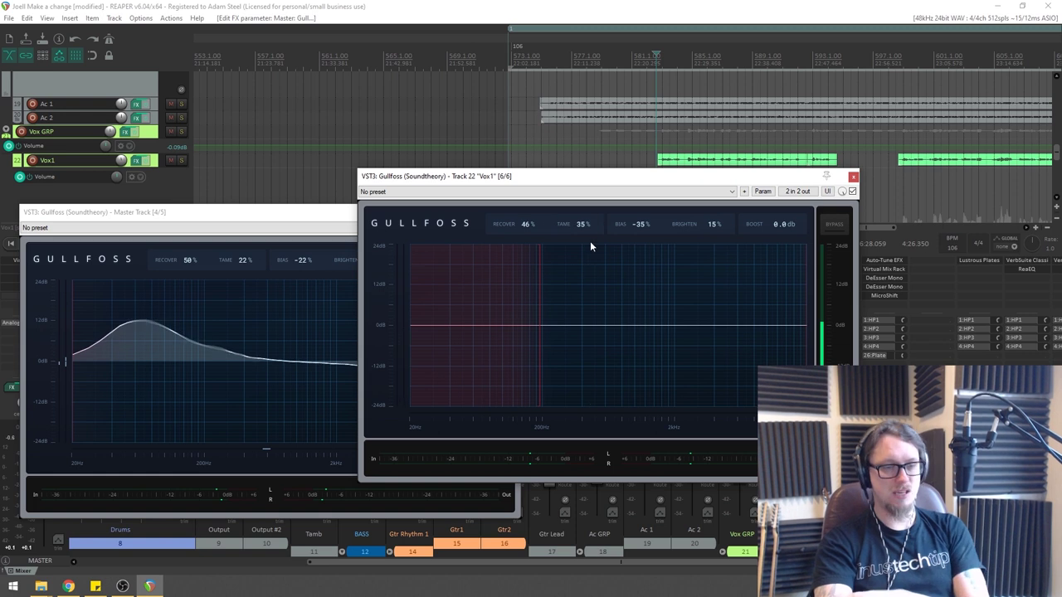
{"action": "scroll", "coordinate": [574, 237], "scroll_direction": "down", "scroll_amount": 2}
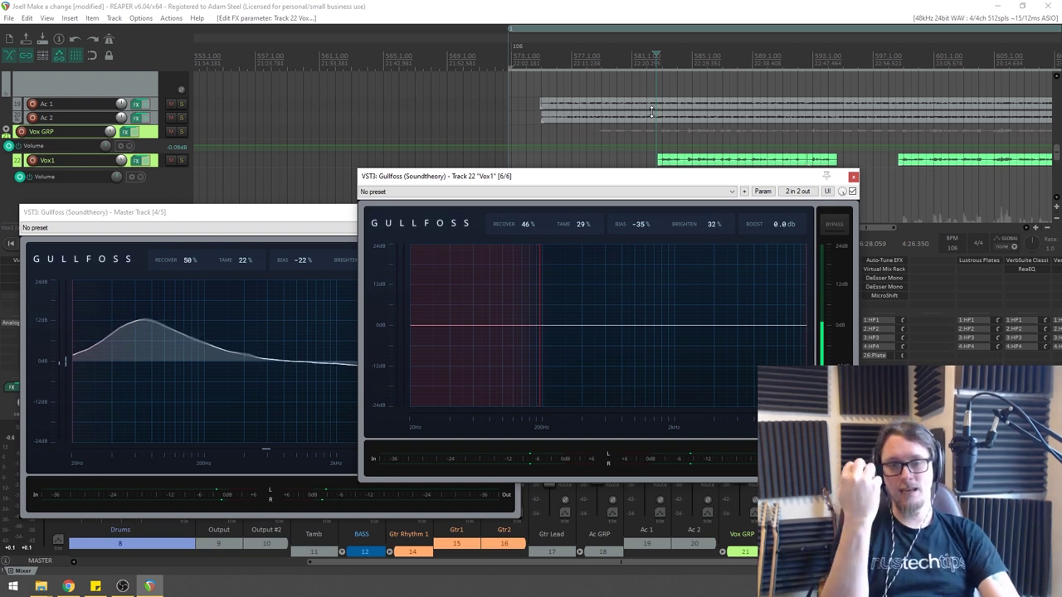
Play the song and compare the vocal with Vox1's Gullfoss bypassed and active.
{"action": "key", "text": "space"}
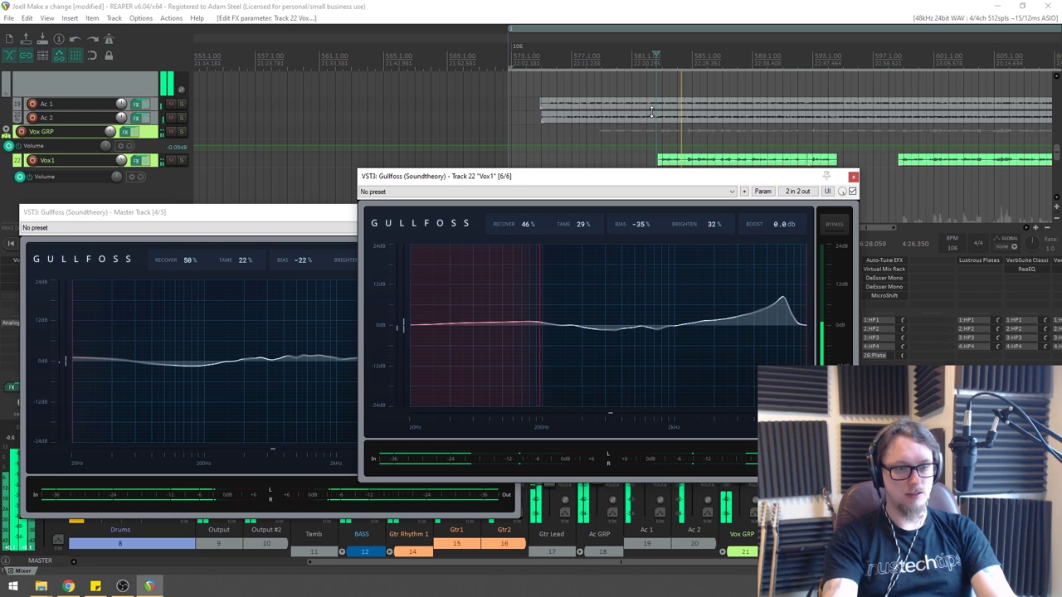
{"action": "left_click_drag", "start_coordinate": [645, 178], "coordinate": [531, 175]}
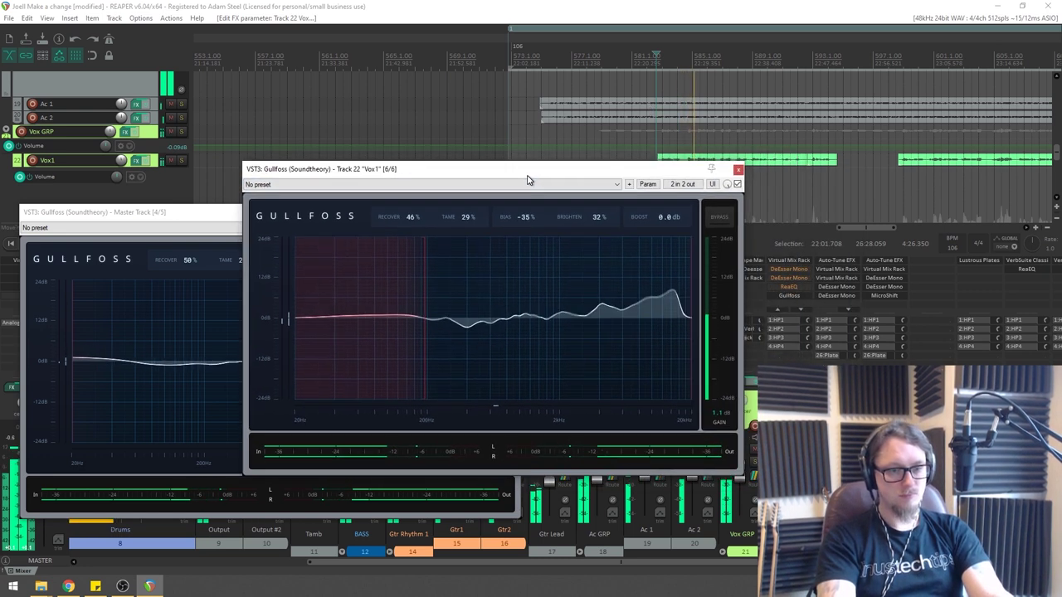
{"action": "left_click", "coordinate": [720, 219]}
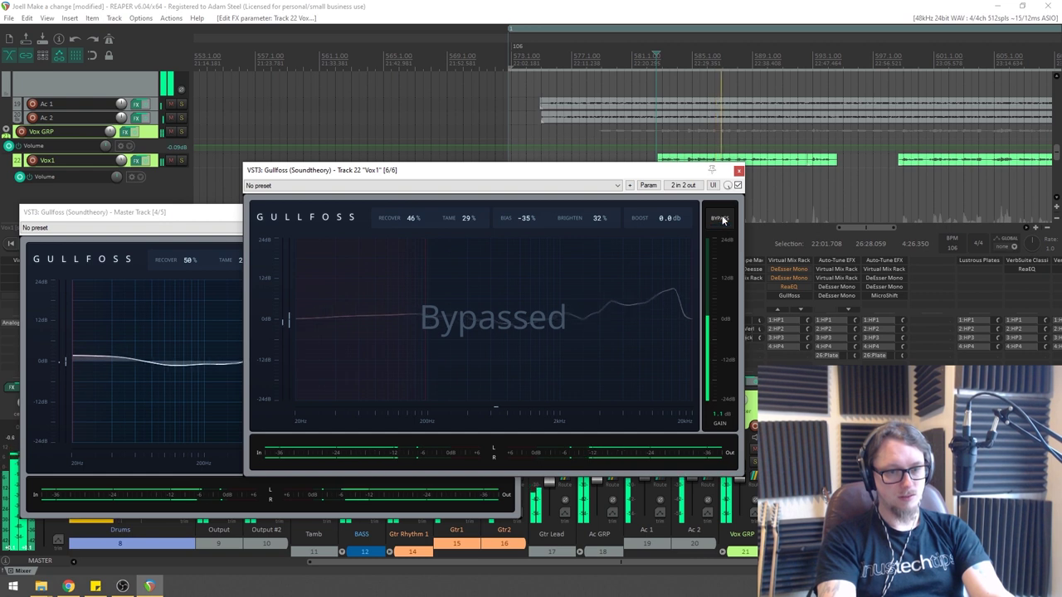
{"action": "left_click", "coordinate": [720, 219]}
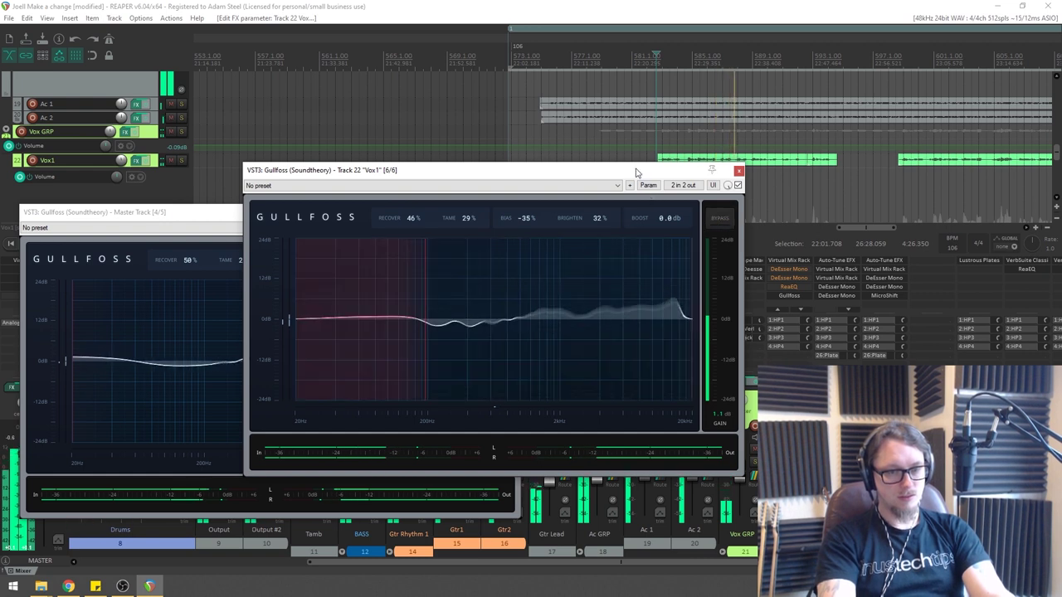
{"action": "left_click_drag", "start_coordinate": [637, 172], "coordinate": [650, 170]}
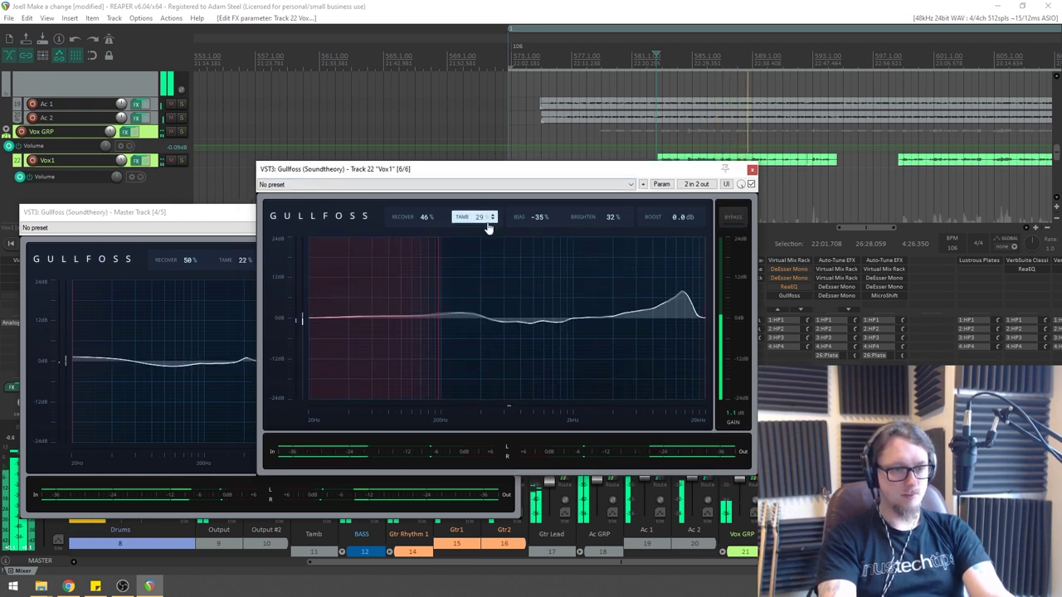
{"action": "scroll", "coordinate": [483, 218], "scroll_direction": "up", "scroll_amount": 7}
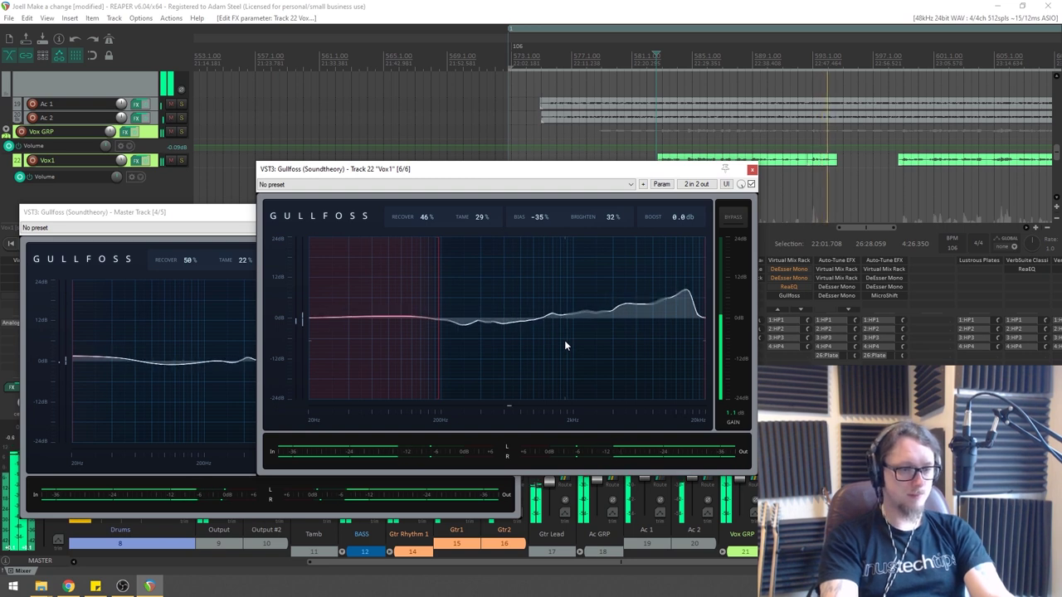
{"action": "left_click", "coordinate": [224, 212]}
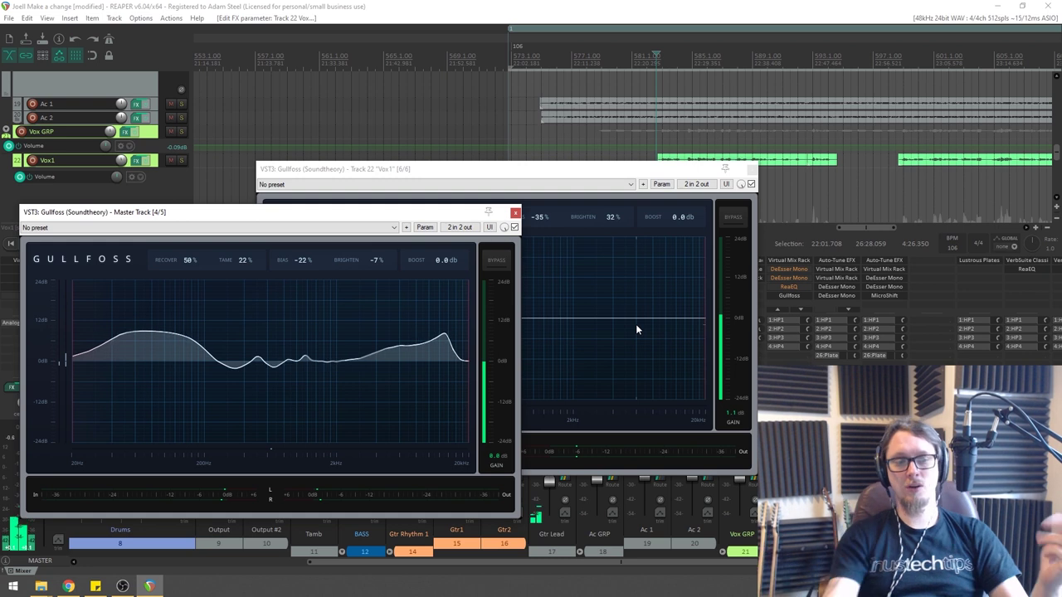
Lower the master Gullfoss Recover from 50% to 45%.
{"action": "left_click_drag", "start_coordinate": [644, 174], "coordinate": [669, 191]}
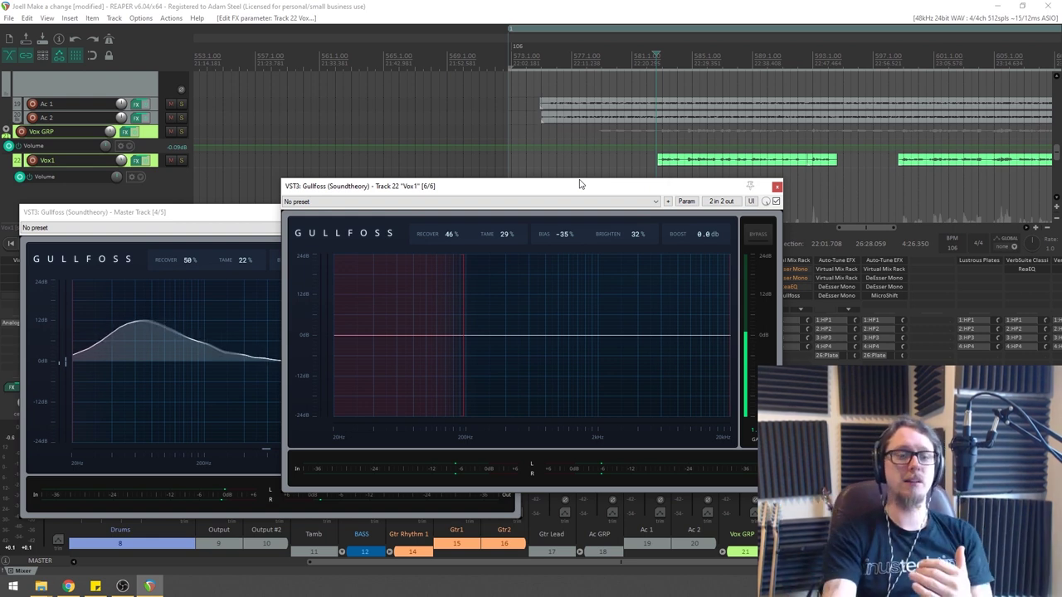
{"action": "left_click_drag", "start_coordinate": [562, 192], "coordinate": [564, 183]}
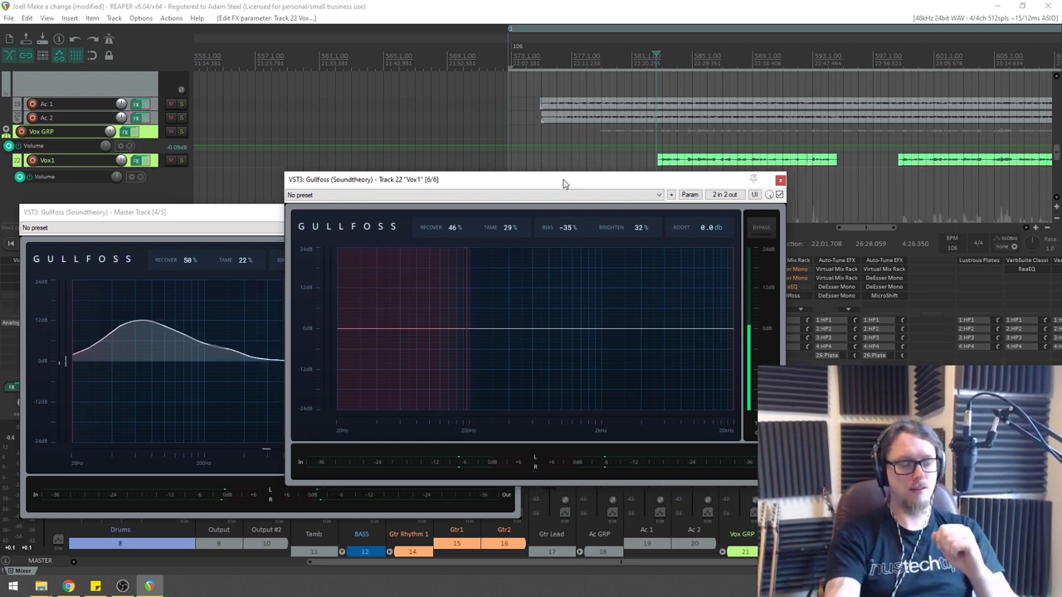
{"action": "left_click", "coordinate": [206, 233]}
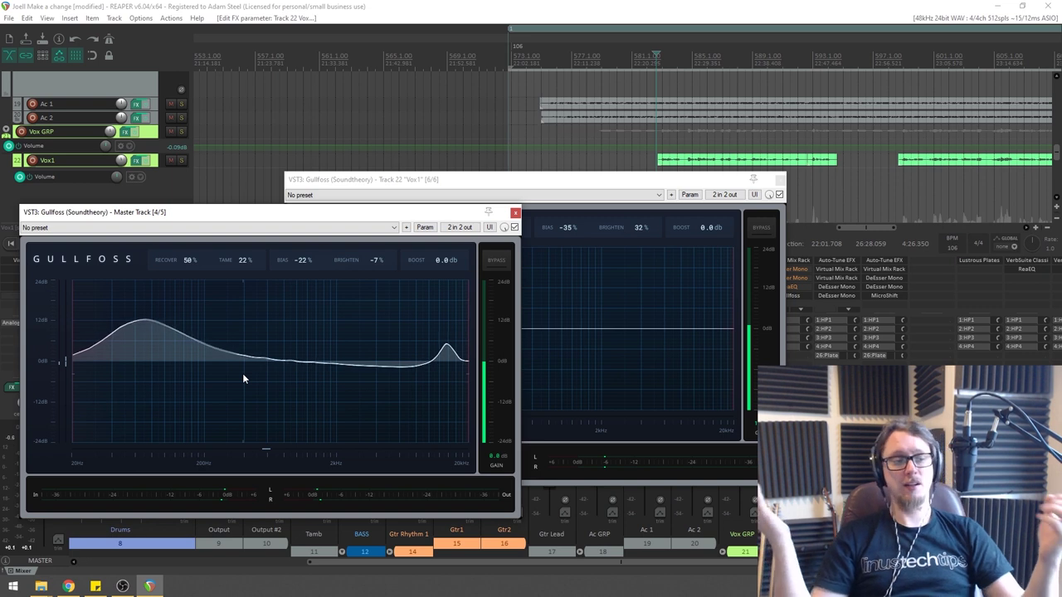
{"action": "scroll", "coordinate": [197, 262], "scroll_direction": "down", "scroll_amount": 4}
{"action": "scroll", "coordinate": [198, 263], "scroll_direction": "down", "scroll_amount": 1}
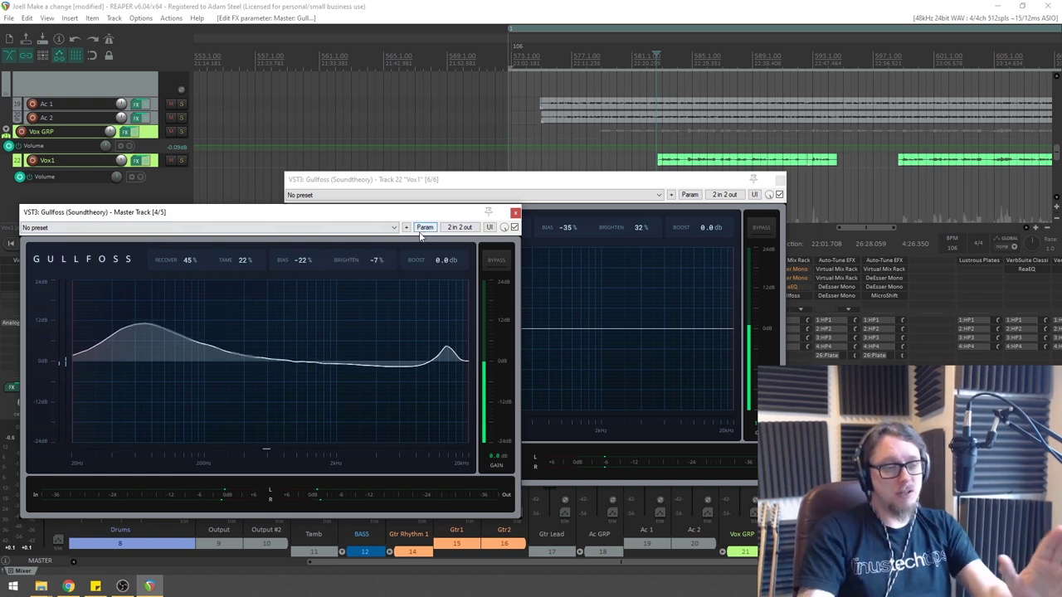
{"action": "left_click", "coordinate": [122, 586]}
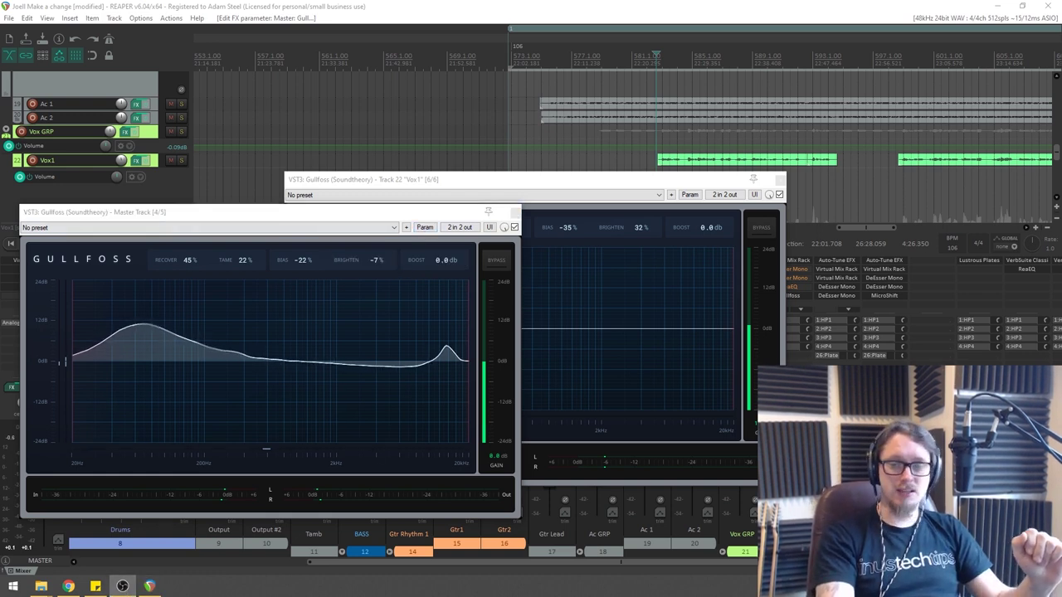